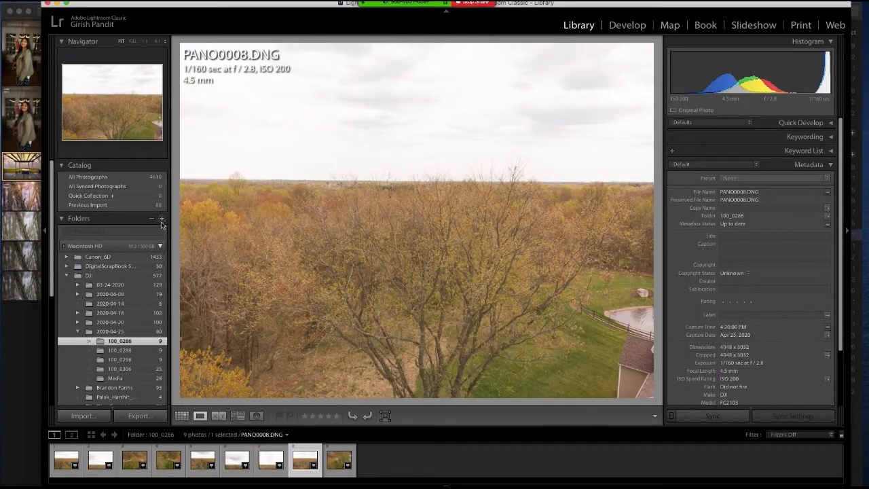
{"action": "left_click", "coordinate": [161, 221]}
{"action": "left_click", "coordinate": [183, 237]}
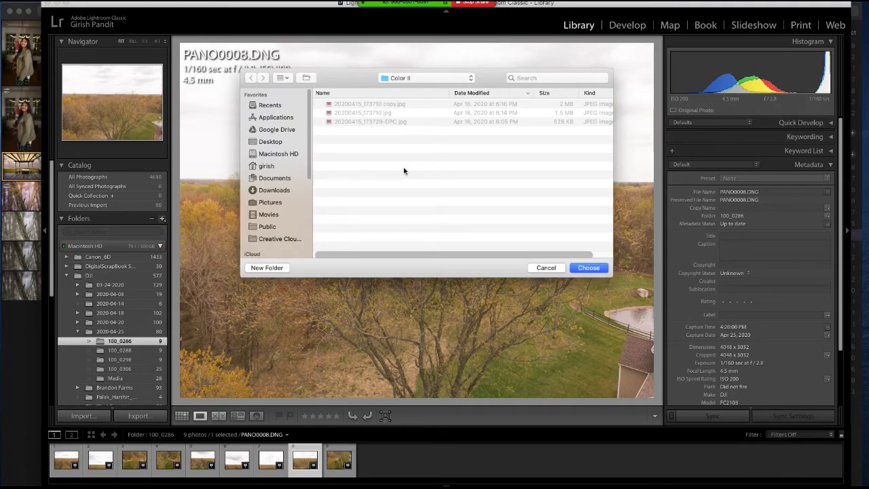
{"action": "left_click", "coordinate": [543, 268]}
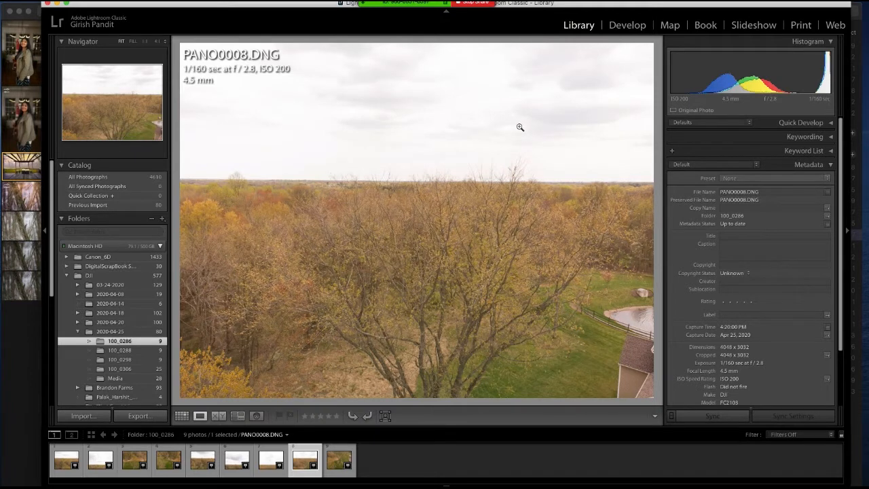
- Open the PANO0008.DNG photo in the Develop module
{"action": "left_click", "coordinate": [619, 26]}
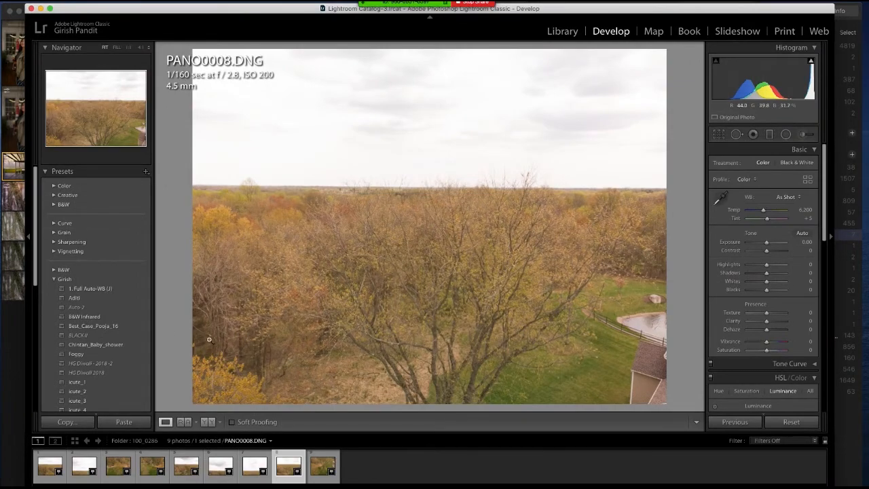
- Switch to Luminar, select the woodpecker photo DSC01892.ARW and apply the Aerial Dramatic look at amount 100
{"action": "left_click", "coordinate": [15, 357]}
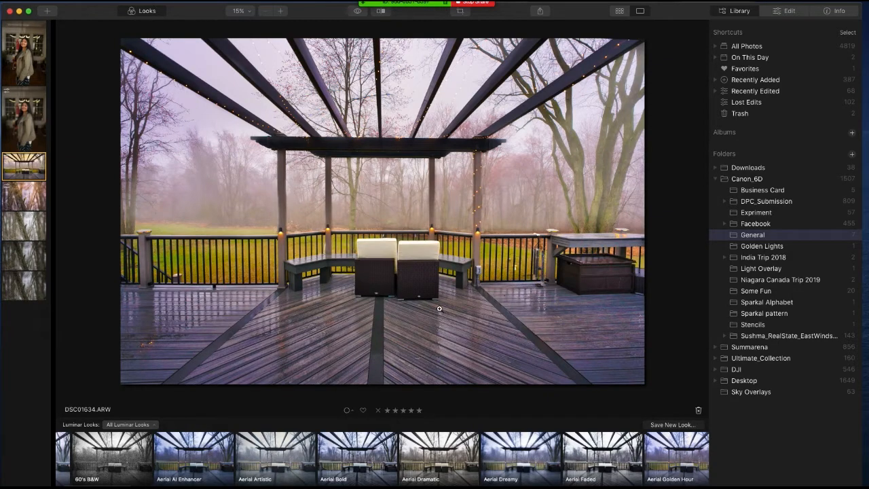
{"action": "left_click", "coordinate": [19, 232]}
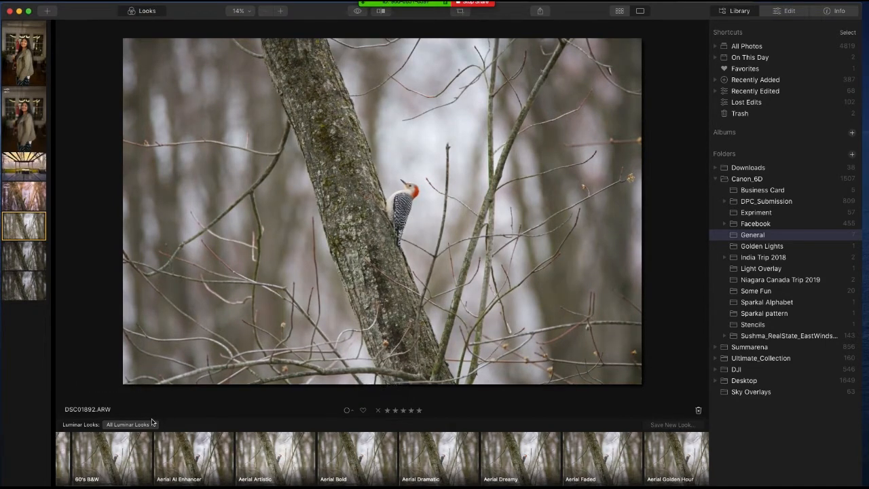
{"action": "left_click", "coordinate": [129, 464]}
{"action": "left_click", "coordinate": [473, 467]}
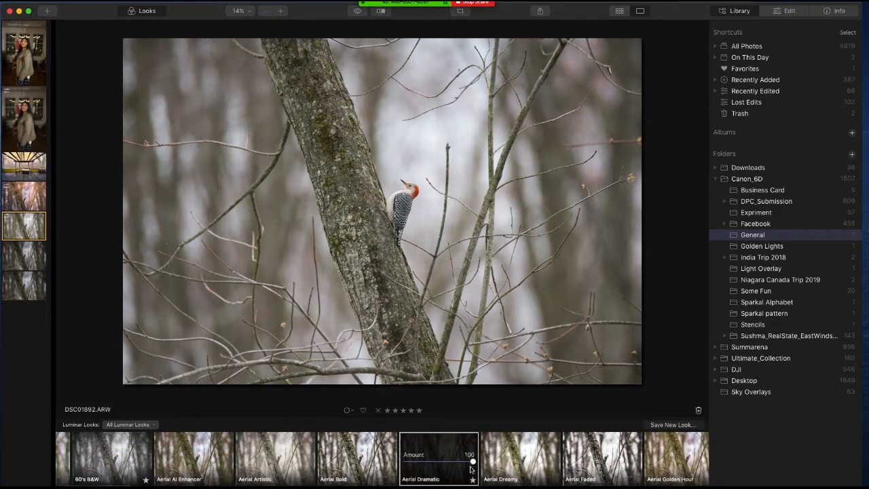
- Go to the portrait photo DSC01515.ARW and view the available Luminar Looks collections
{"action": "key", "text": "Left"}
{"action": "key", "text": "Left"}
{"action": "key", "text": "Left"}
{"action": "key", "text": "Left"}
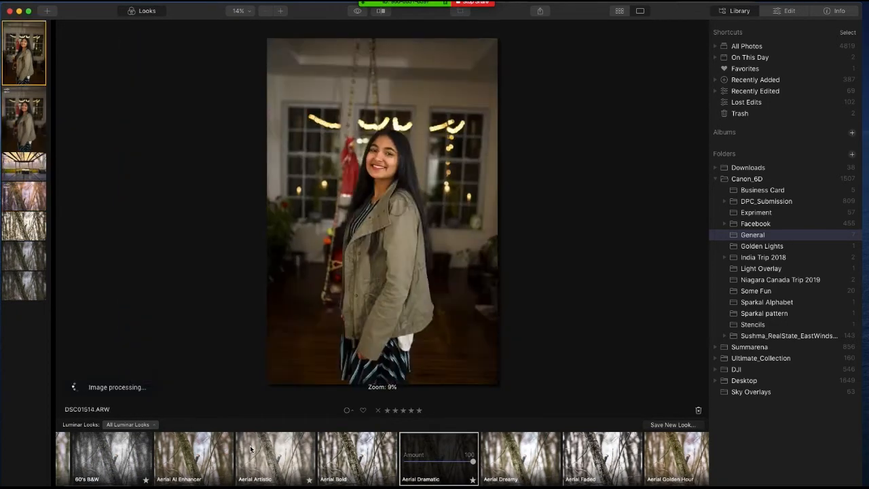
{"action": "key", "text": "Right"}
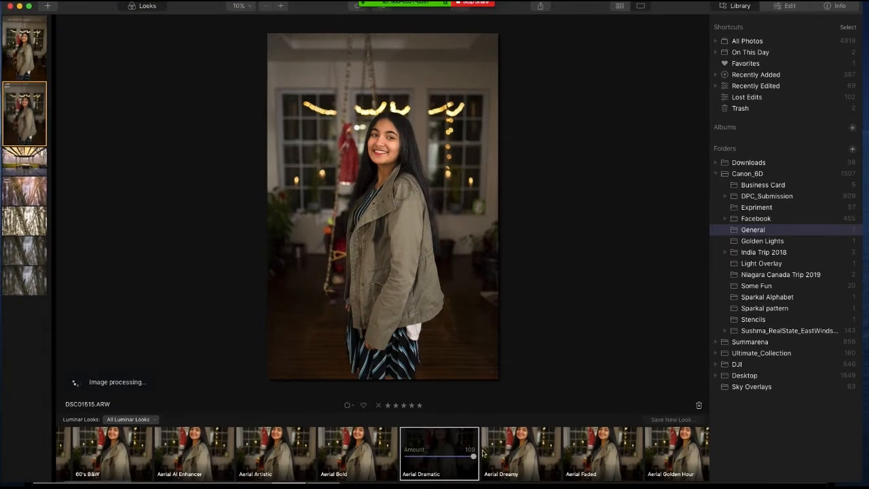
{"action": "left_click", "coordinate": [142, 420]}
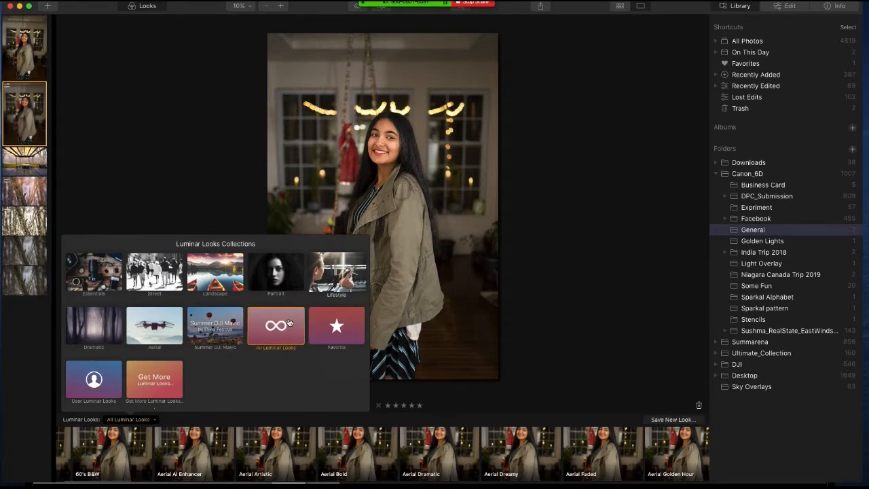
- Switch to Lightroom Classic and apply the "1. Full Auto-WB (J)" preset to PANO0008.DNG
{"action": "key", "text": "super+Tab"}
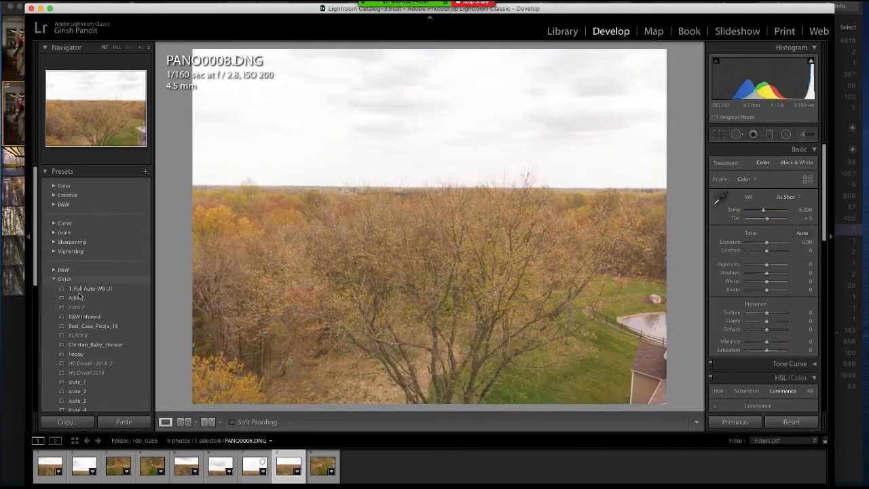
{"action": "left_click", "coordinate": [54, 281]}
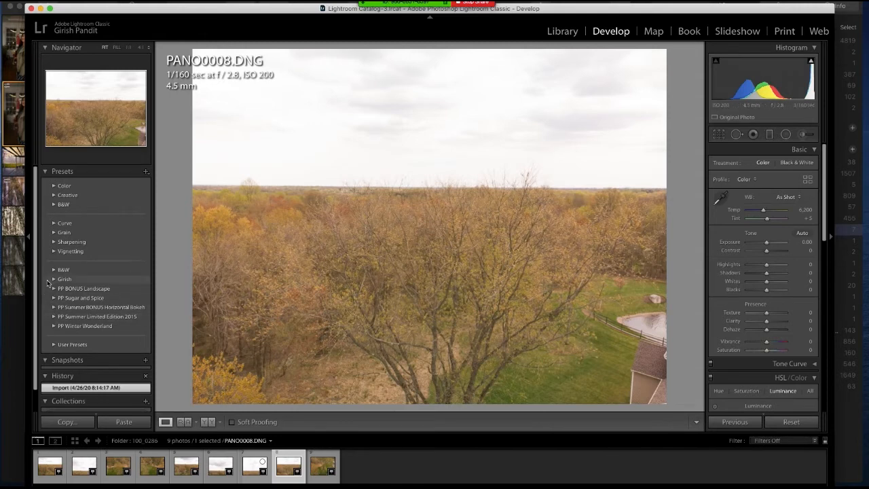
{"action": "left_click", "coordinate": [54, 280]}
{"action": "left_click", "coordinate": [54, 279]}
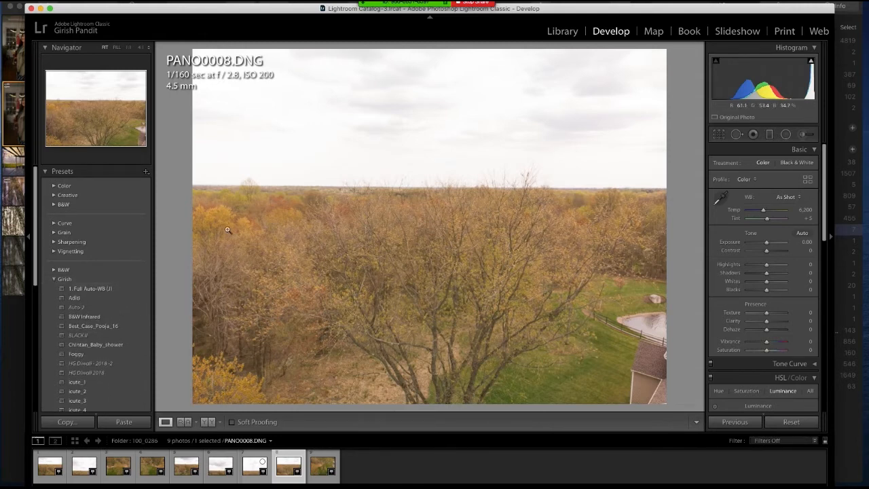
{"action": "left_click", "coordinate": [89, 288]}
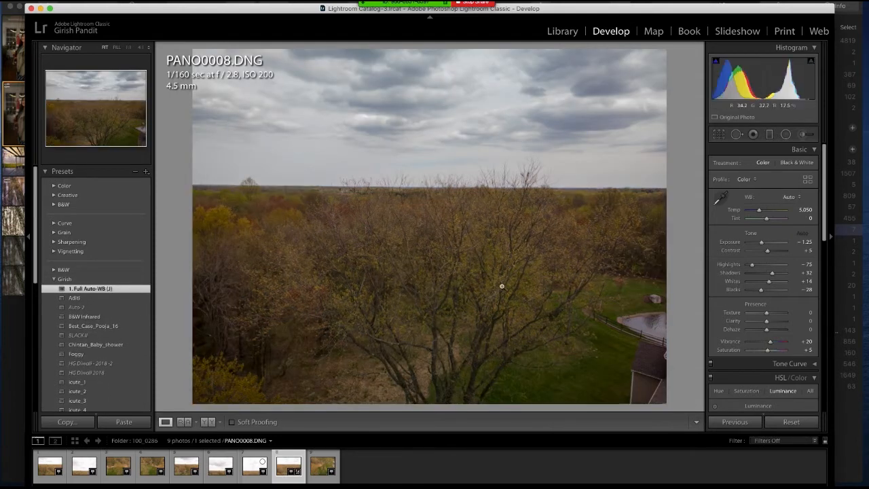
- Paint an Exposure adjustment of 0.30 over the trees and lawn with the Adjustment Brush
{"action": "left_click", "coordinate": [802, 135]}
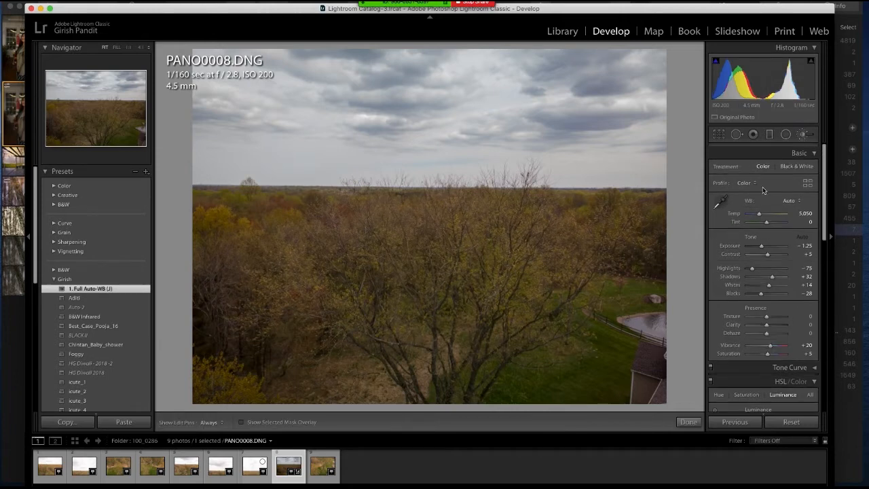
{"action": "left_click", "coordinate": [762, 165]}
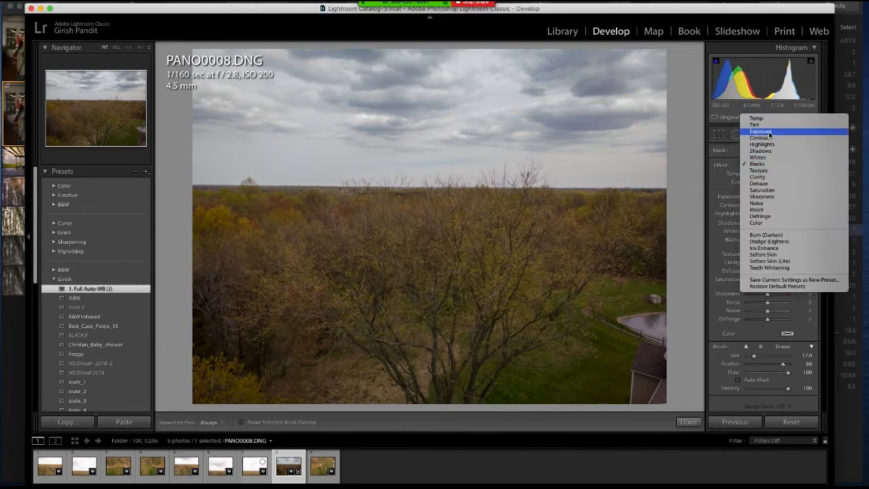
{"action": "left_click", "coordinate": [768, 134]}
{"action": "mouse_move", "coordinate": [230, 231]}
{"action": "left_mouse_down"}
{"action": "mouse_move", "coordinate": [287, 287]}
{"action": "mouse_move", "coordinate": [645, 285]}
{"action": "mouse_move", "coordinate": [339, 387]}
{"action": "mouse_move", "coordinate": [644, 380]}
{"action": "left_mouse_up"}
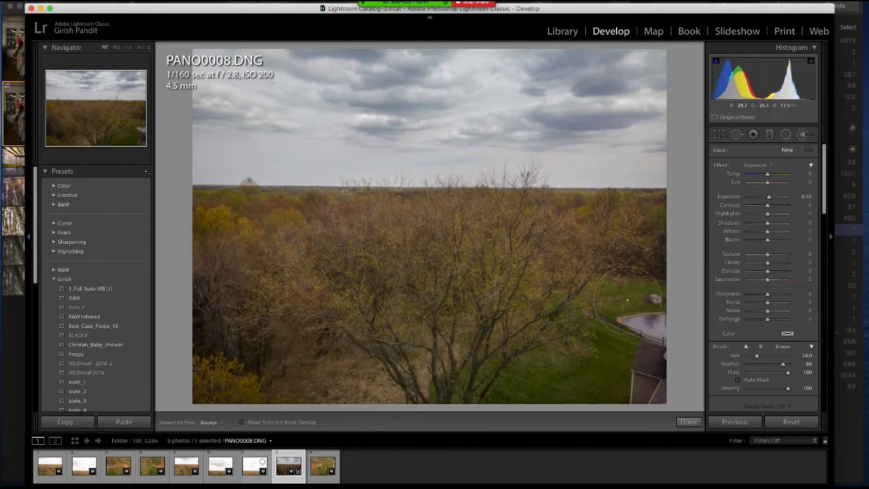
- Set the brushed area's saturation to 75, finish the brush edit and compare before and after side by side
{"action": "mouse_move", "coordinate": [768, 280]}
{"action": "left_mouse_down"}
{"action": "mouse_move", "coordinate": [791, 290]}
{"action": "mouse_move", "coordinate": [783, 288]}
{"action": "left_mouse_up"}
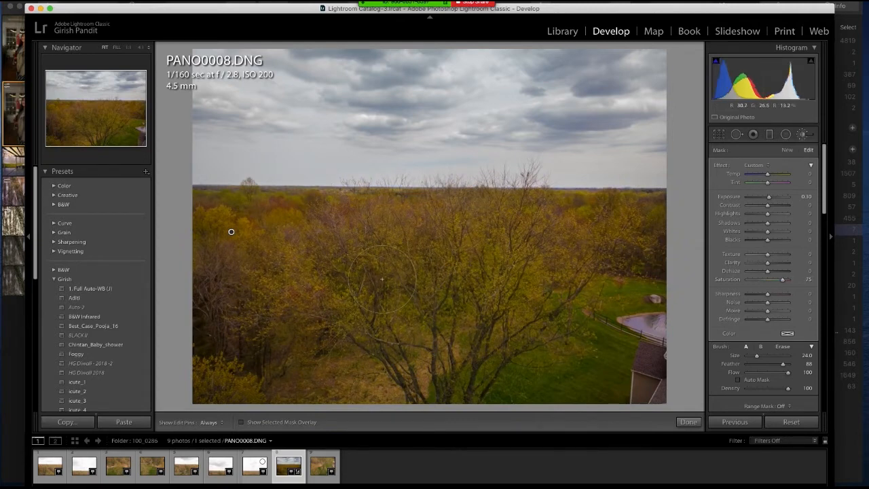
{"action": "left_click", "coordinate": [688, 421]}
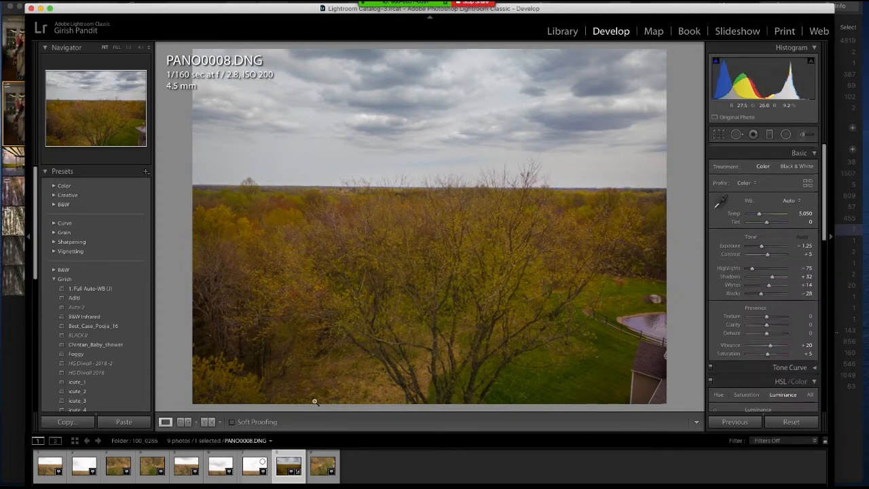
{"action": "left_click", "coordinate": [208, 421]}
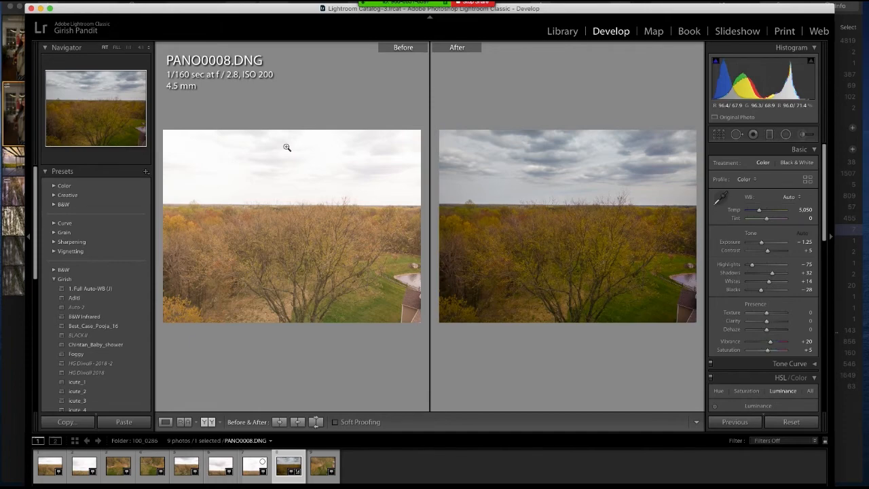
- Switch to Luminar, select the woodpecker photo DSC01893.ARW and browse through all its looks
{"action": "key", "text": "super+Tab"}
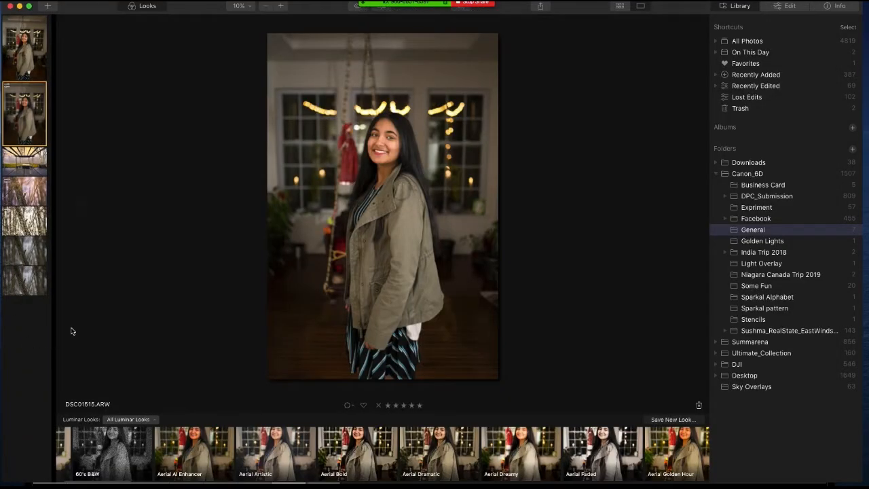
{"action": "left_click", "coordinate": [30, 224]}
{"action": "left_click", "coordinate": [20, 252]}
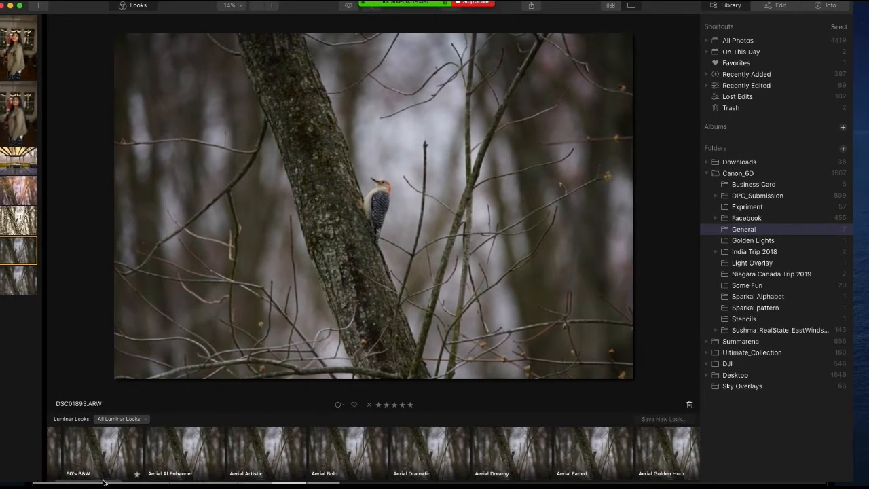
{"action": "left_click_drag", "start_coordinate": [107, 482], "coordinate": [54, 481]}
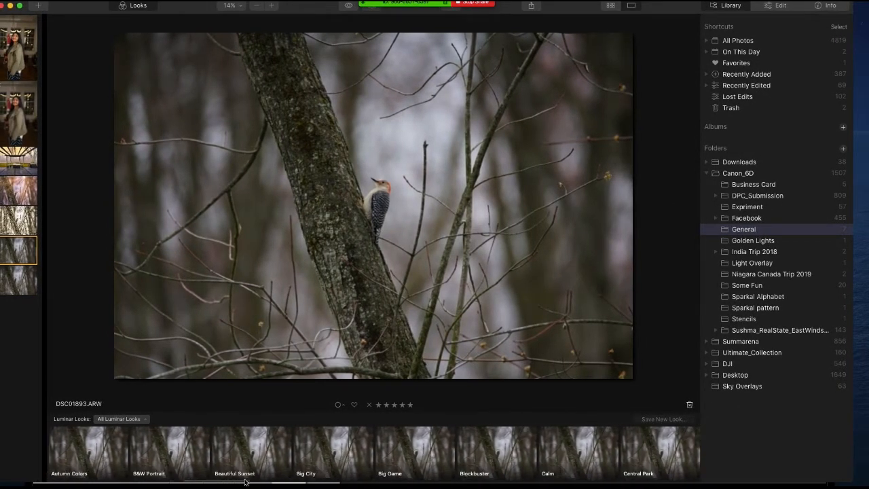
- Choose the Essentials looks collection and apply the AI Image Enhancer look at amount 100 to the woodpecker photo
{"action": "left_click", "coordinate": [140, 420]}
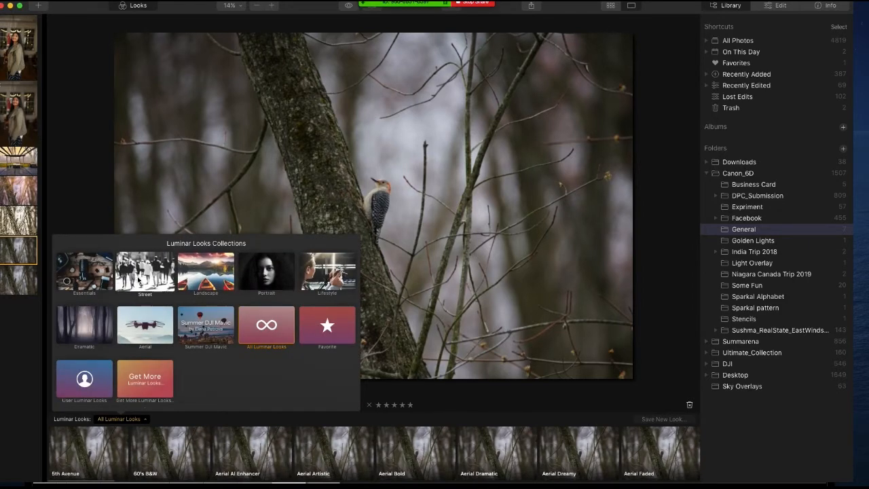
{"action": "left_click", "coordinate": [84, 273]}
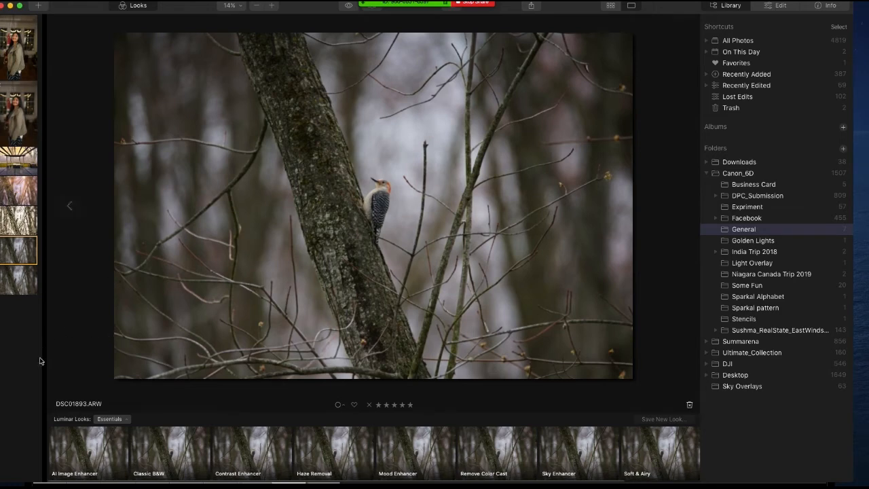
{"action": "left_click", "coordinate": [93, 450]}
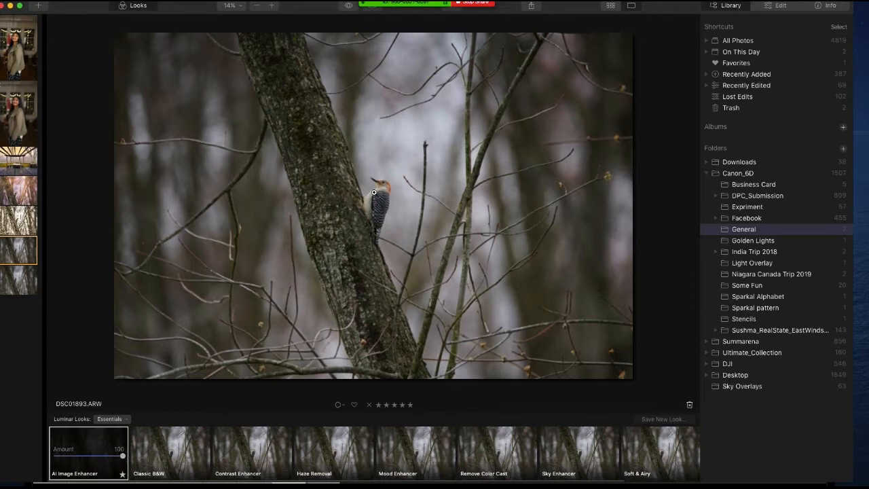
- Open the Edit tools for the woodpecker photo and inspect the bird at 100% zoom
{"action": "left_click", "coordinate": [768, 12]}
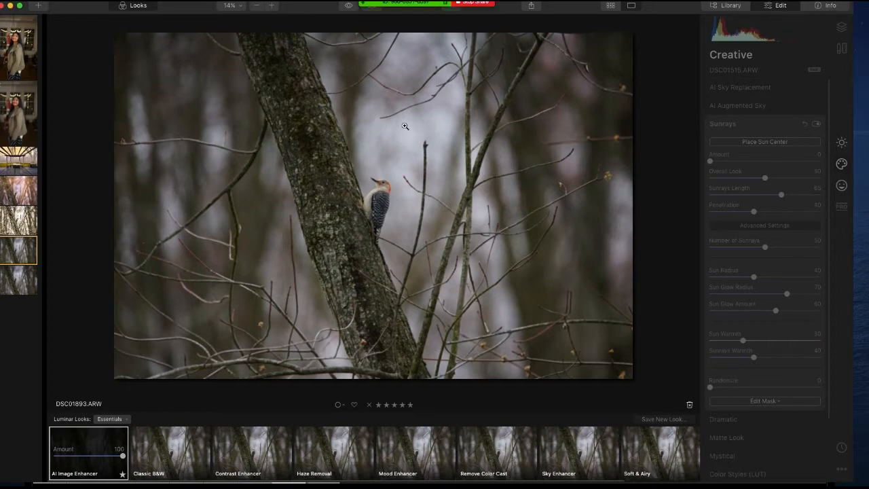
{"action": "left_click", "coordinate": [382, 206]}
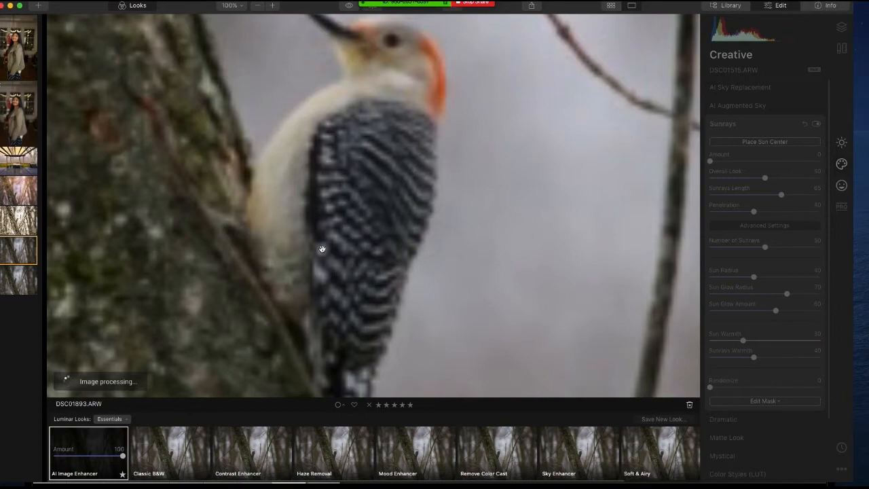
{"action": "scroll", "coordinate": [321, 248], "scroll_direction": "down", "scroll_amount": 10}
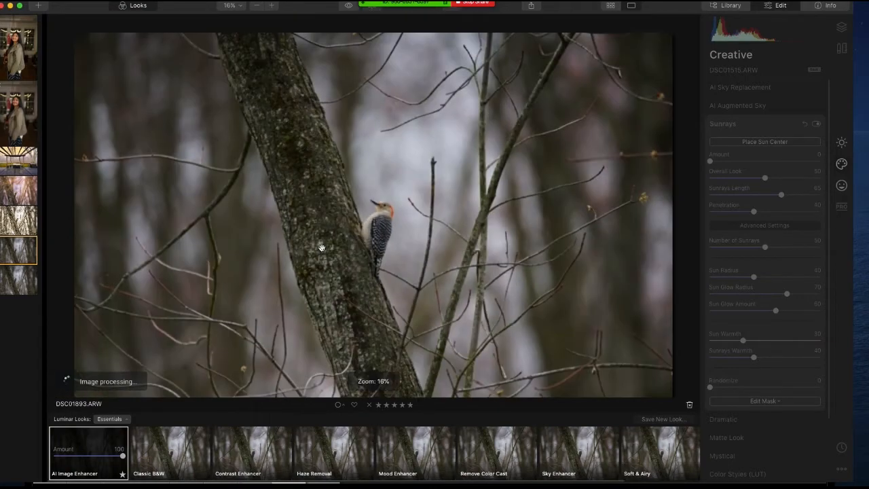
- Select the edited woodpecker photo DSC01891.ARW and collapse its Sunrays settings to view the list of Creative tools
{"action": "left_click", "coordinate": [26, 189]}
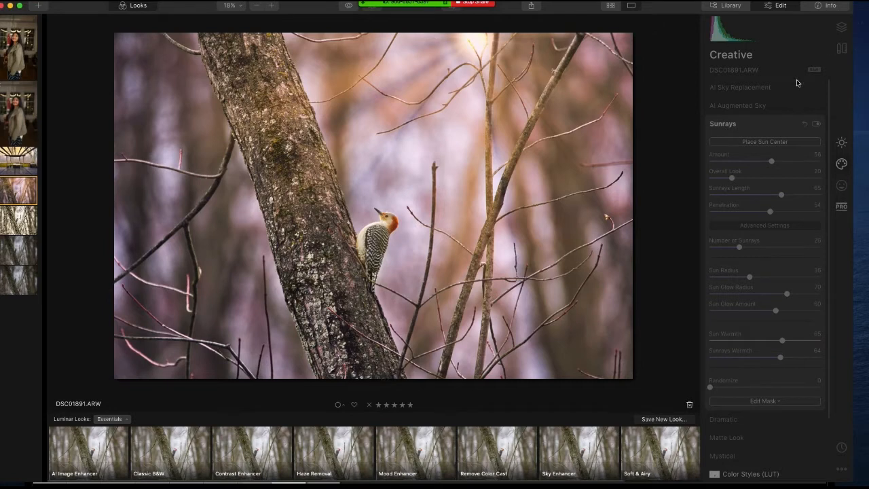
{"action": "left_click", "coordinate": [749, 124]}
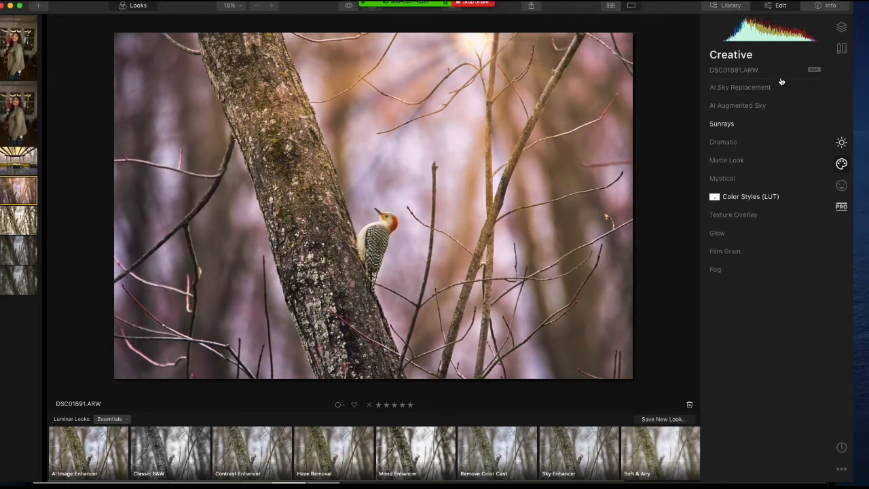
- Switch to Lightroom Classic, collapse the Basic adjustments and return to the single view of the edited photo
{"action": "key", "text": "super+Tab"}
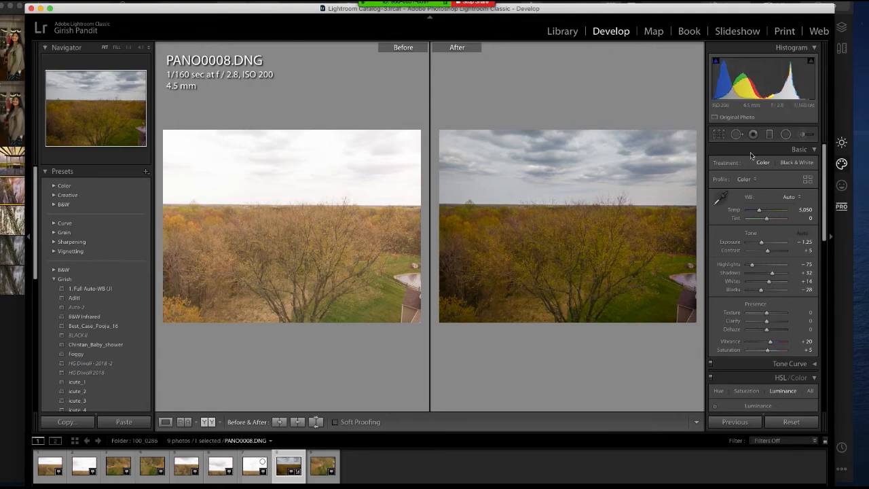
{"action": "left_click", "coordinate": [812, 150]}
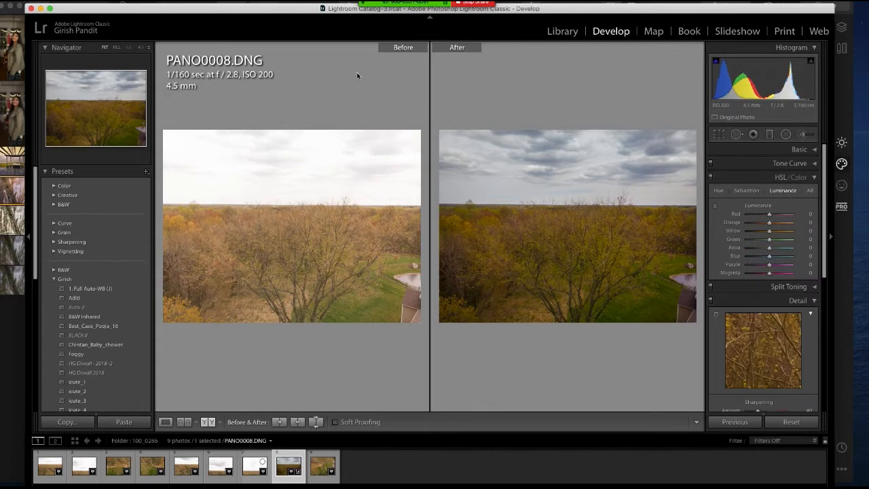
{"action": "left_click", "coordinate": [165, 421]}
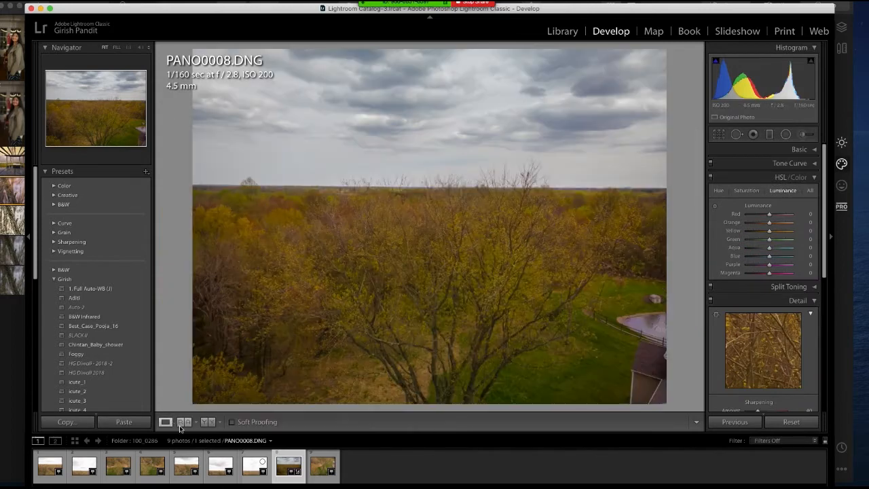
- Collapse the open custom preset group and return the photo to its "Preset: 1. Full Auto-WB (J)" history state
{"action": "left_click", "coordinate": [811, 181]}
{"action": "scroll", "coordinate": [763, 271], "scroll_direction": "down", "scroll_amount": 3}
{"action": "left_click", "coordinate": [54, 279]}
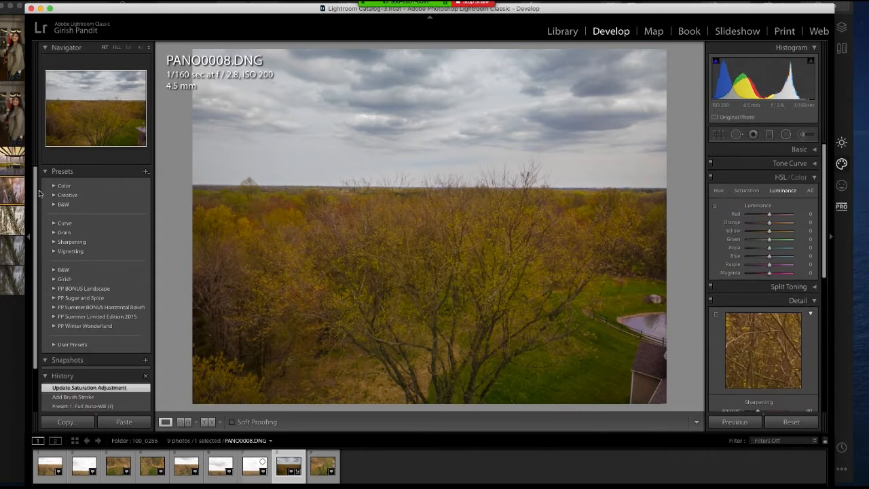
{"action": "left_click", "coordinate": [78, 406]}
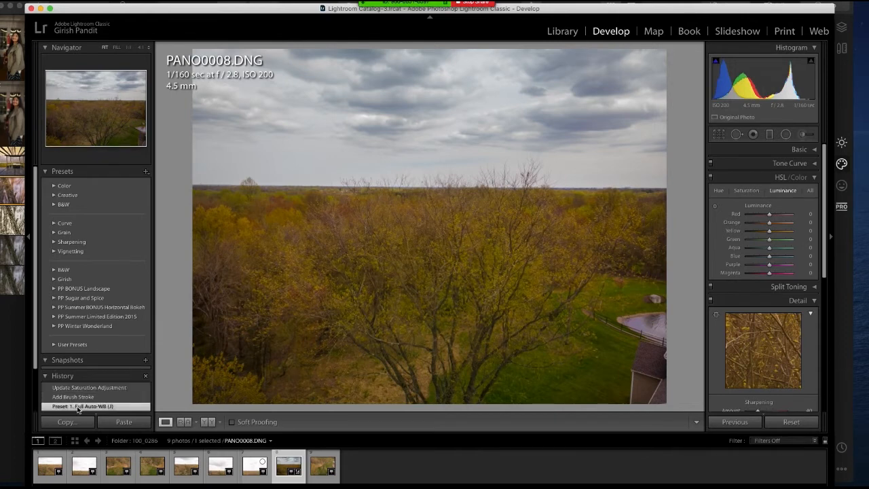
- Return the photo to its "Update Saturation Adjustment" history state, collapse HSL/Color and Detail, and expand the Basic adjustments
{"action": "left_click", "coordinate": [92, 387]}
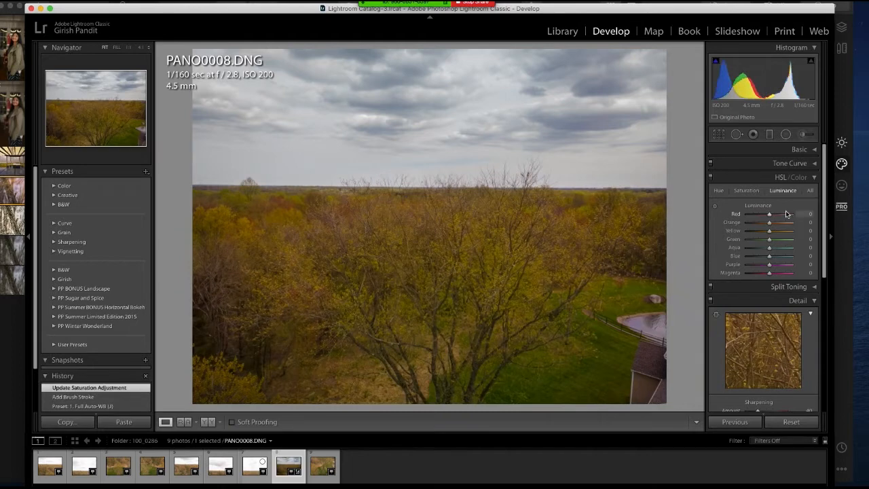
{"action": "left_click", "coordinate": [813, 177]}
{"action": "left_click", "coordinate": [813, 205]}
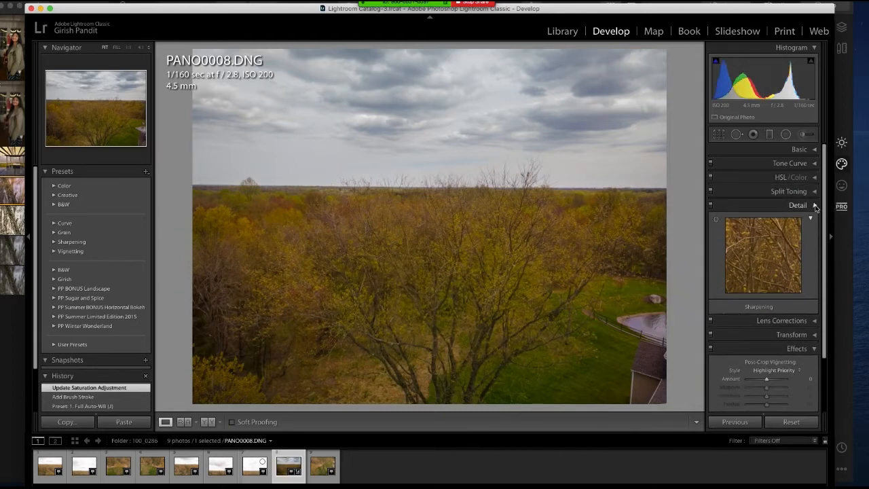
{"action": "left_click", "coordinate": [814, 150]}
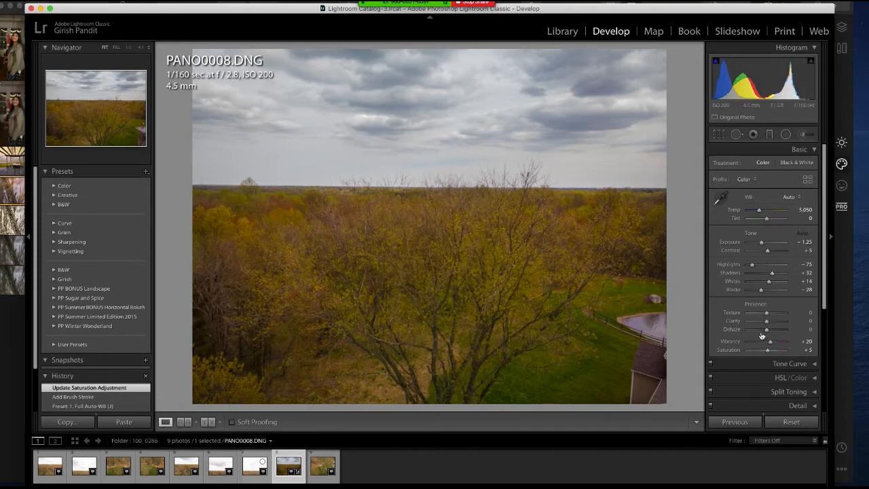
- Switch to Luminar and examine the Light and AI Enhance settings among the Essentials tools for the woodpecker photo
{"action": "key", "text": "super+Tab"}
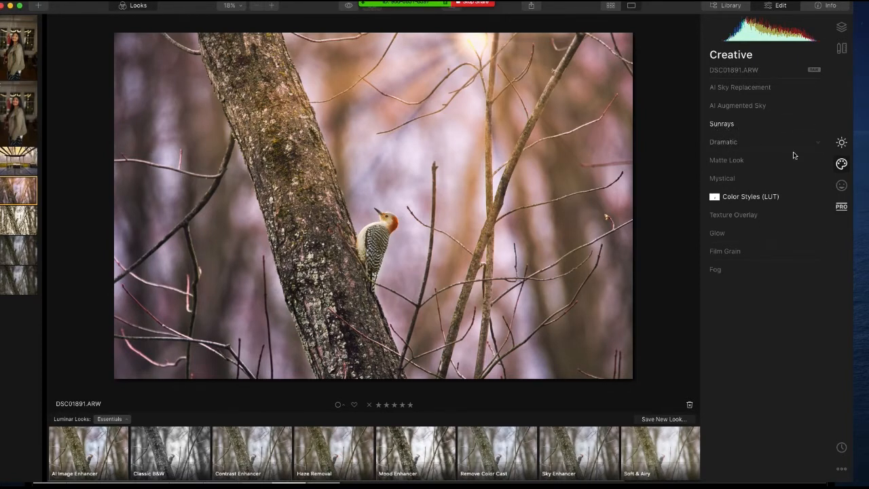
{"action": "left_click", "coordinate": [841, 142]}
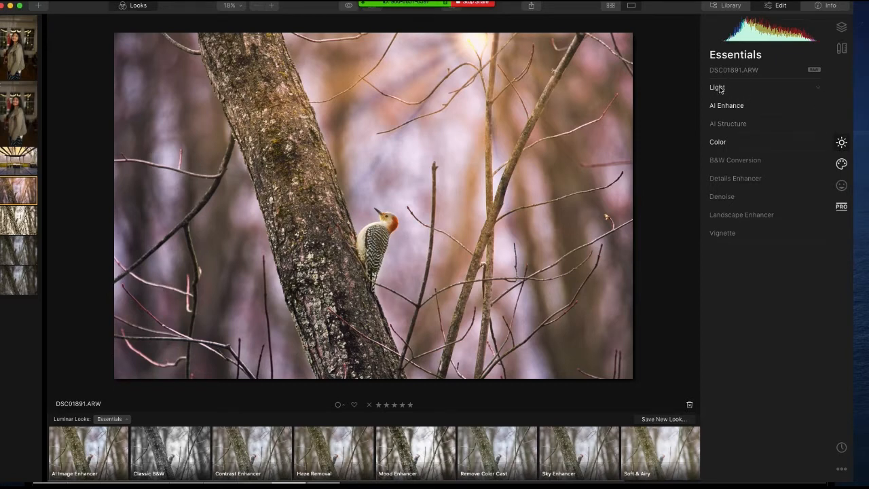
{"action": "left_click", "coordinate": [816, 91]}
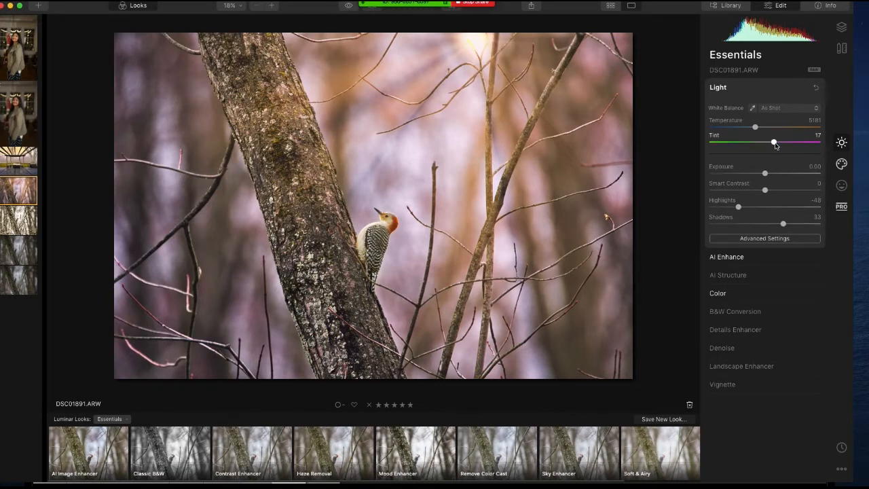
{"action": "left_click", "coordinate": [739, 86]}
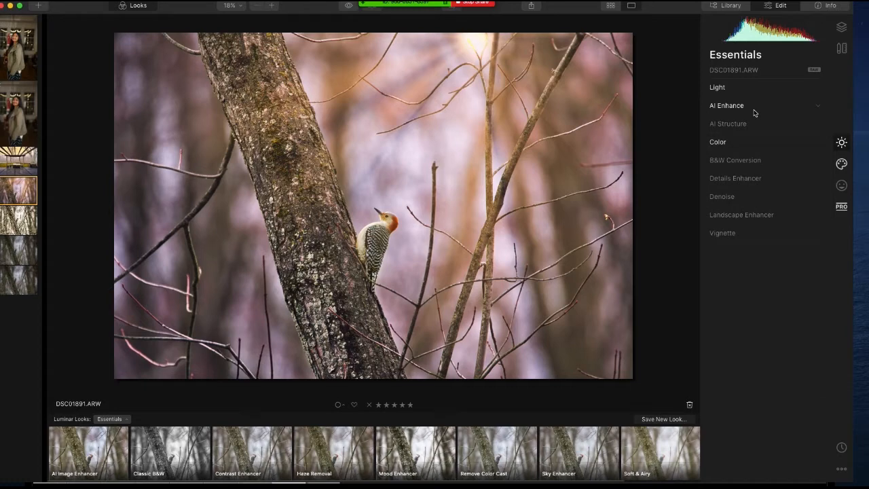
{"action": "left_click", "coordinate": [754, 107]}
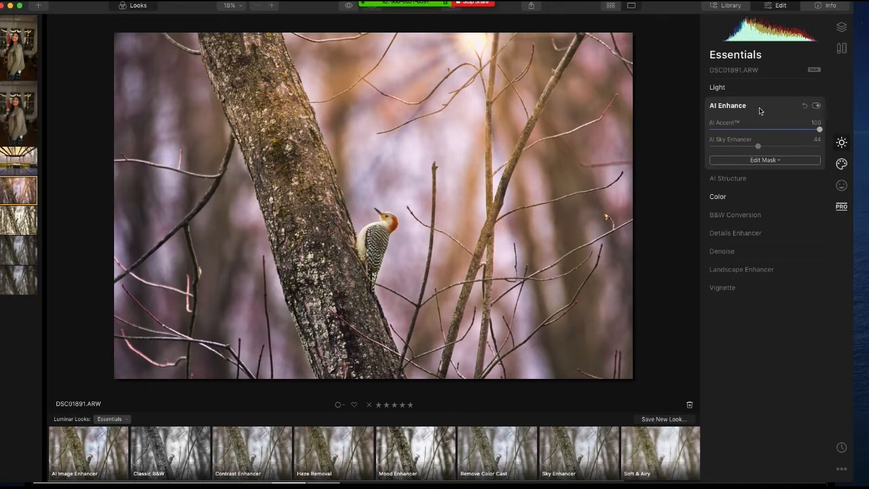
{"action": "left_click", "coordinate": [759, 109]}
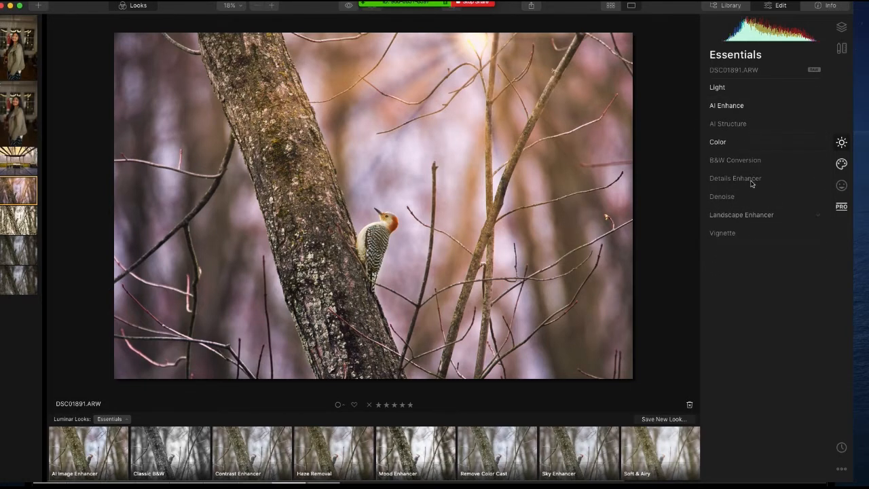
- Review the Creative and Professional tool lists and examine the Dodge & Burn settings of the woodpecker photo
{"action": "left_click", "coordinate": [840, 165]}
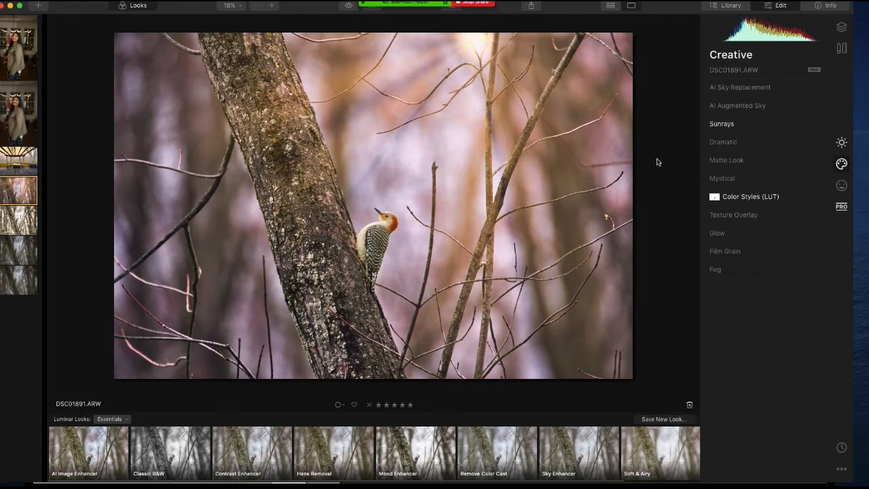
{"action": "left_click", "coordinate": [847, 212]}
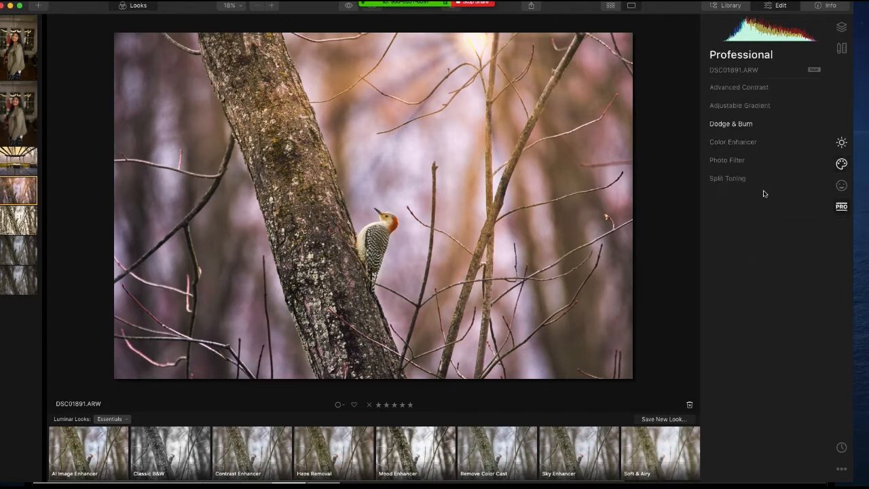
{"action": "left_click", "coordinate": [758, 128]}
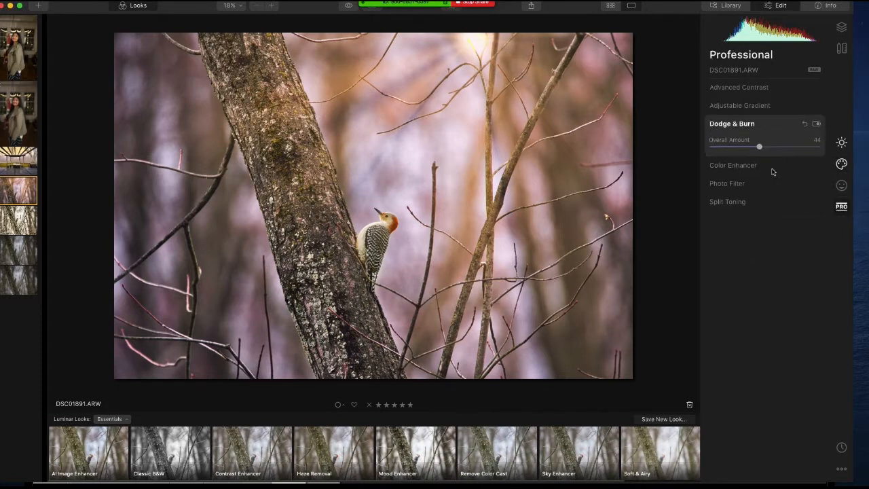
{"action": "left_click", "coordinate": [753, 125]}
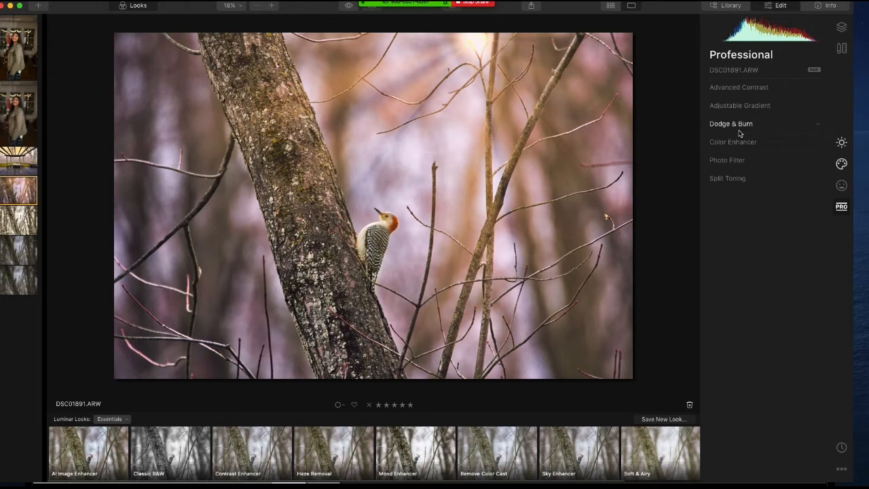
- Switch to Lightroom Classic, collapse the Basic adjustments and examine the Tone Curve and Effects settings of PANO0008.DNG
{"action": "key", "text": "super+Tab"}
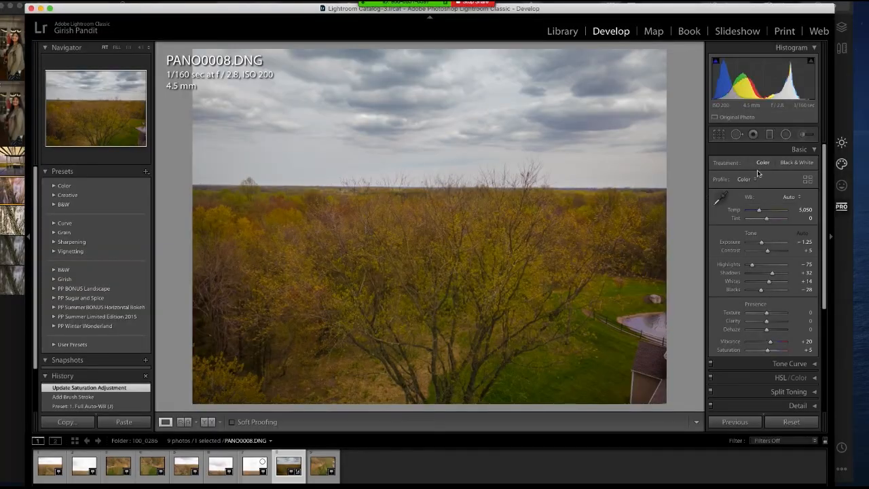
{"action": "scroll", "coordinate": [805, 175], "scroll_direction": "down", "scroll_amount": 3}
{"action": "scroll", "coordinate": [805, 176], "scroll_direction": "up", "scroll_amount": 3}
{"action": "left_click", "coordinate": [812, 150]}
{"action": "left_click", "coordinate": [812, 163]}
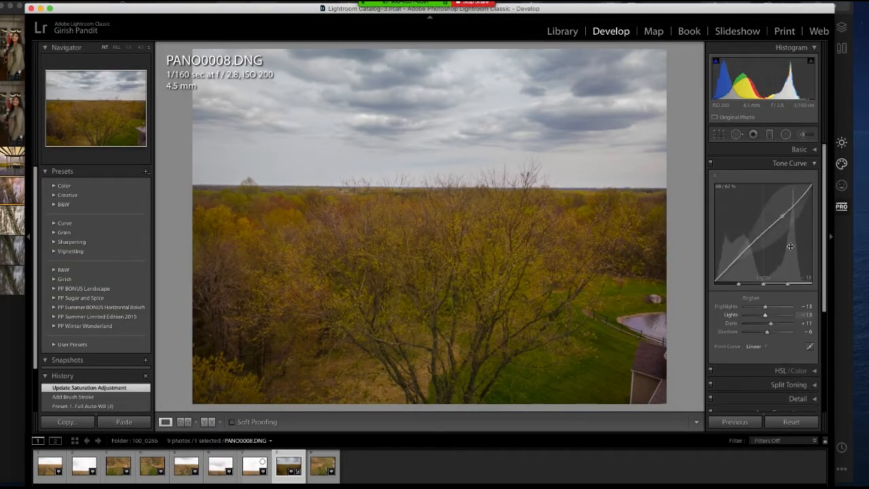
{"action": "left_click", "coordinate": [813, 164]}
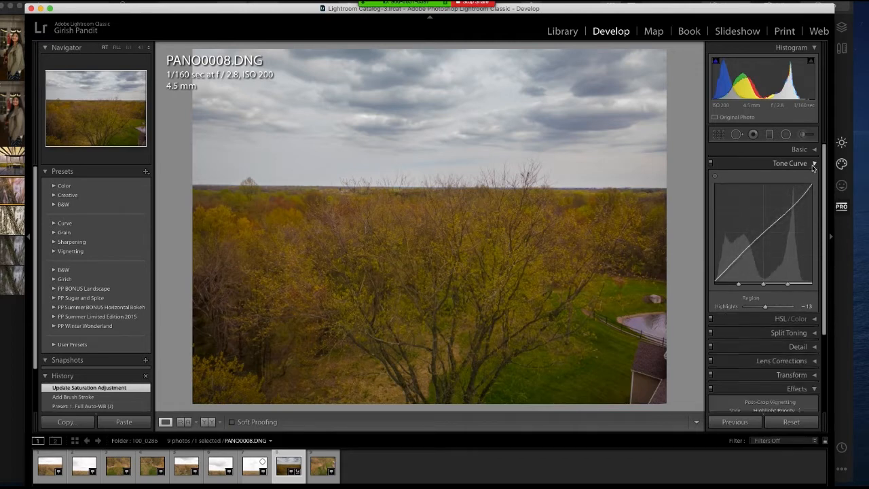
{"action": "left_click", "coordinate": [796, 247]}
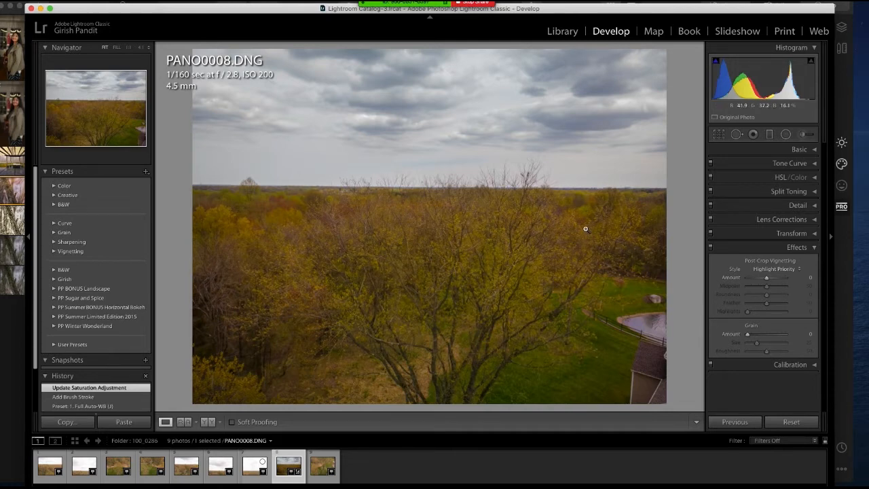
- Switch to Luminar, collapse the Canon_6D folder and show the photos of the DJI folder in the gallery grid
{"action": "key", "text": "super+Tab"}
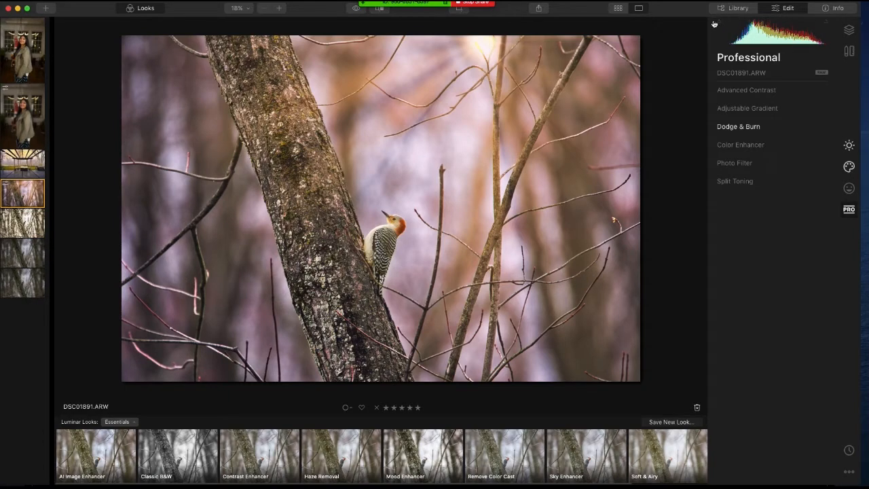
{"action": "key", "text": "super+Tab"}
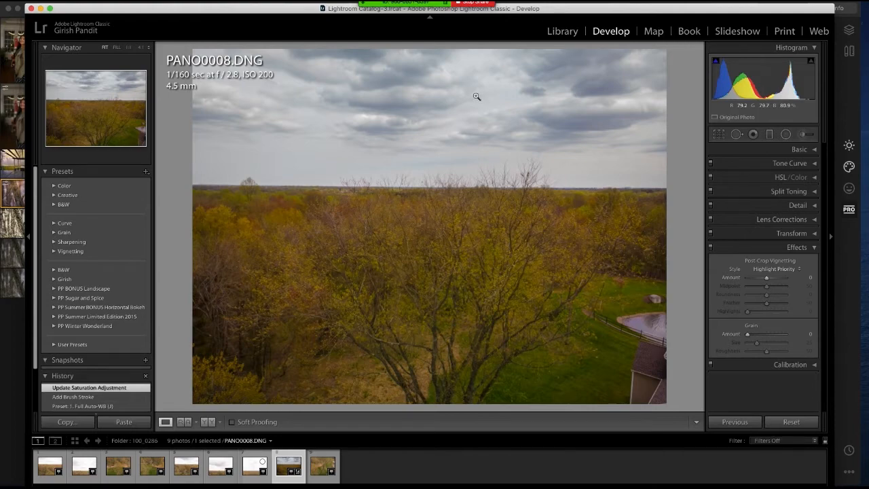
{"action": "key", "text": "super+Tab"}
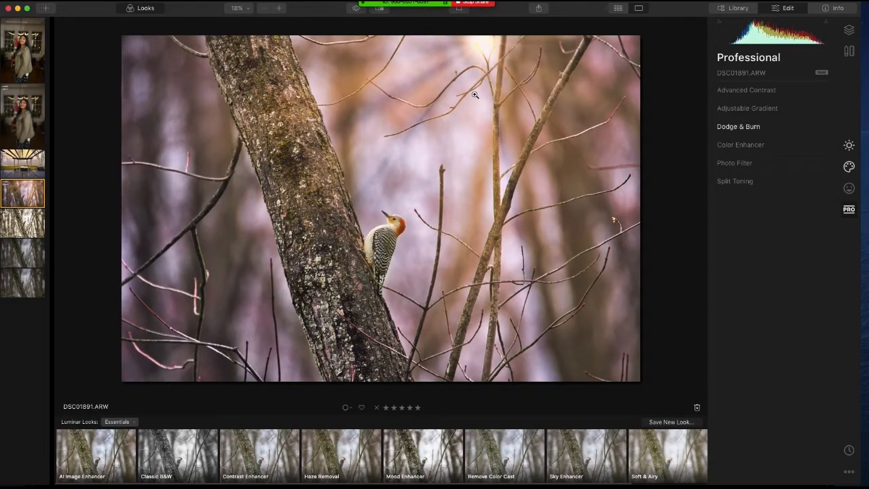
{"action": "left_click", "coordinate": [733, 10]}
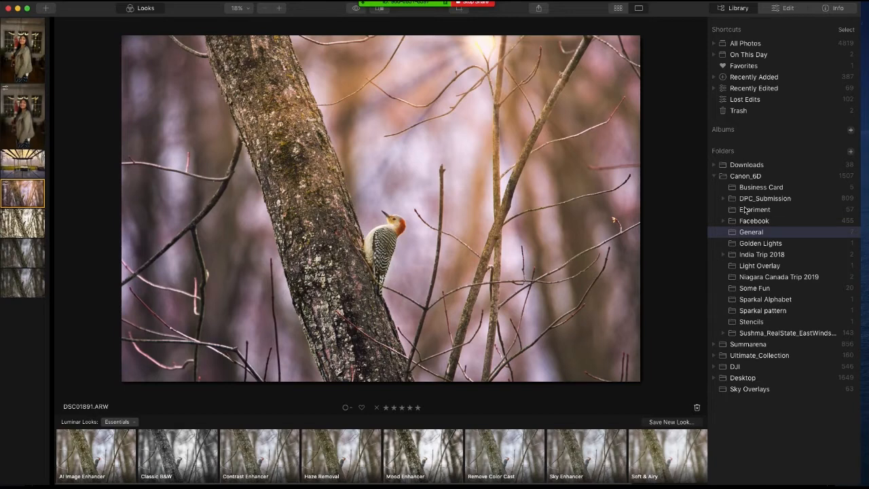
{"action": "left_click", "coordinate": [714, 177]}
{"action": "left_click", "coordinate": [742, 209]}
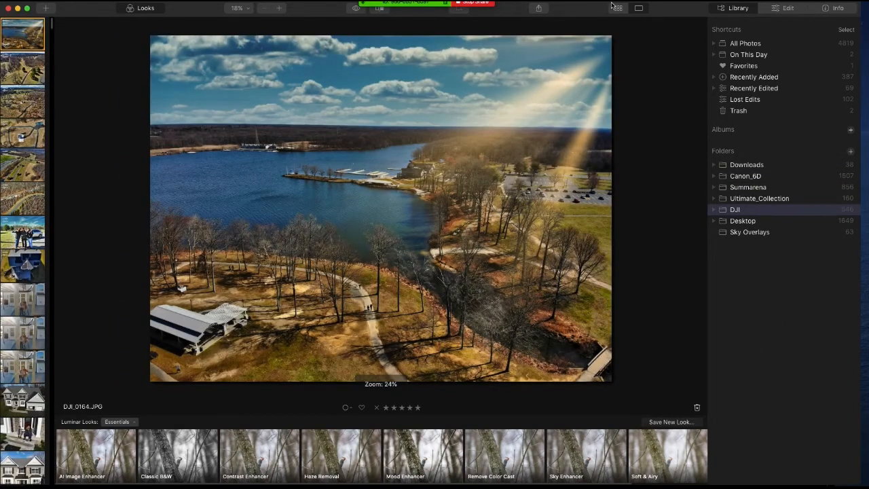
{"action": "left_click", "coordinate": [619, 9]}
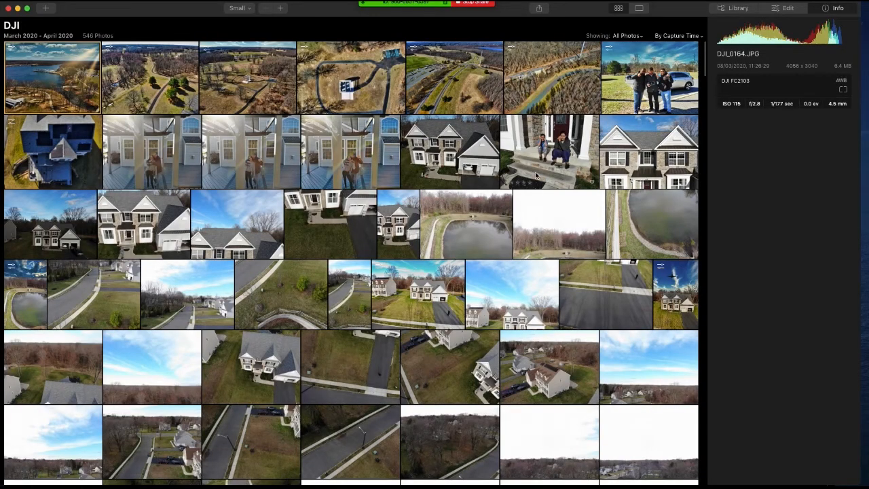
- Open PANO0007.JPG, the photo of the house beside a bare tree, from the DJI folder with its editing tools
{"action": "scroll", "coordinate": [535, 175], "scroll_direction": "down", "scroll_amount": 15}
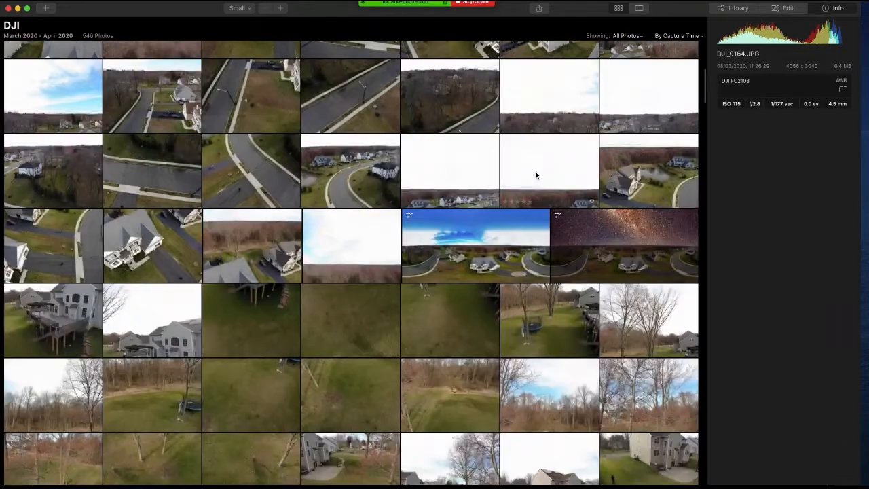
{"action": "scroll", "coordinate": [535, 175], "scroll_direction": "down", "scroll_amount": 3}
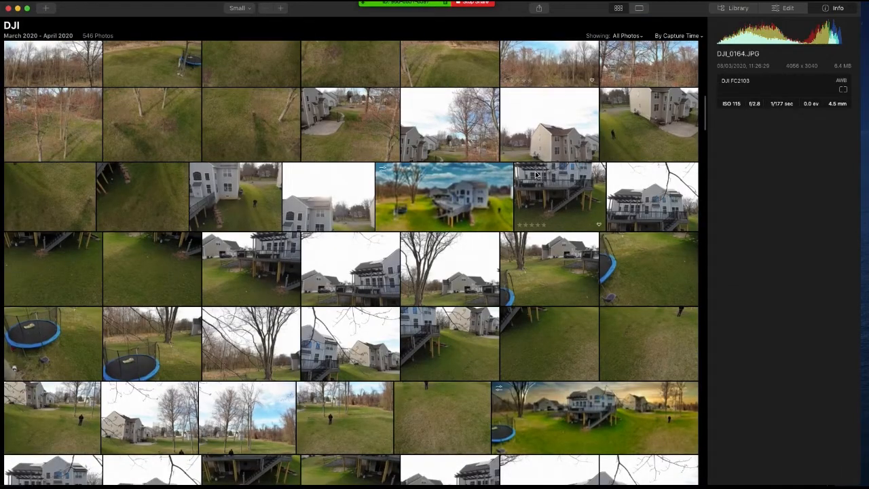
{"action": "left_click", "coordinate": [476, 258]}
{"action": "double_click", "coordinate": [473, 255]}
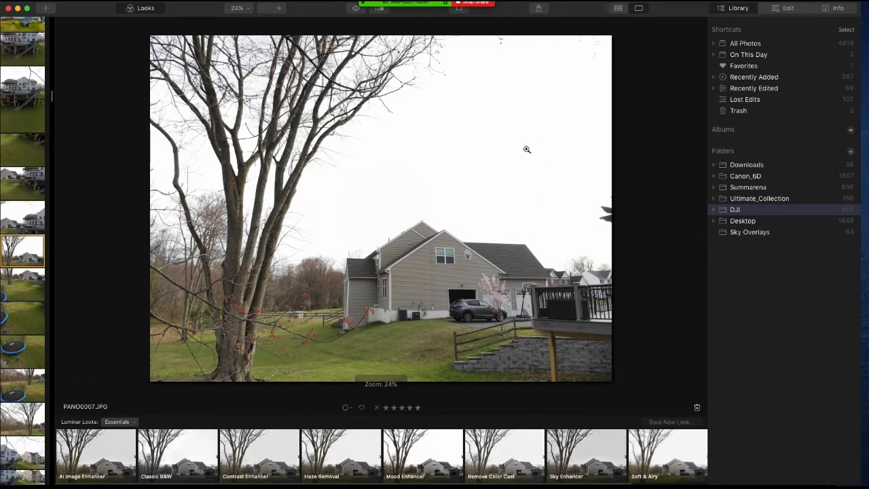
{"action": "left_click", "coordinate": [774, 10]}
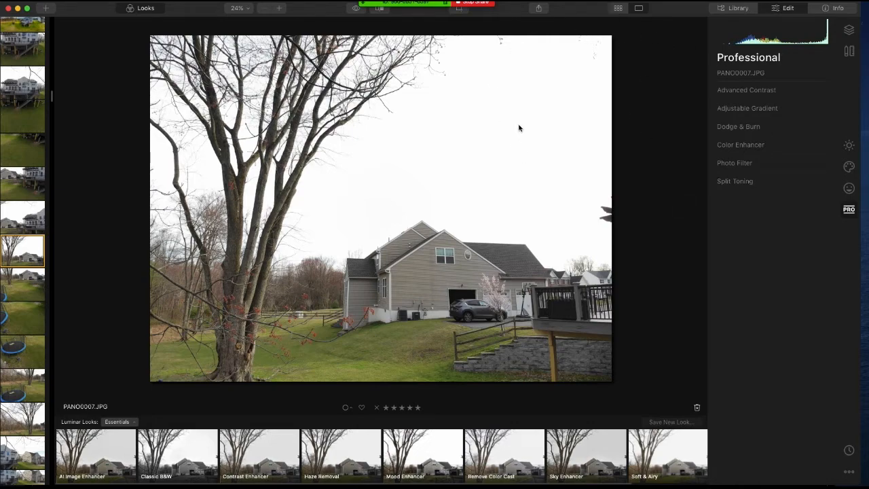
- Return to the DJI folder's gallery grid, then find and open the aerial house photo DJI_0292.DNG
{"action": "key", "text": "g"}
{"action": "scroll", "coordinate": [386, 187], "scroll_direction": "up", "scroll_amount": 2}
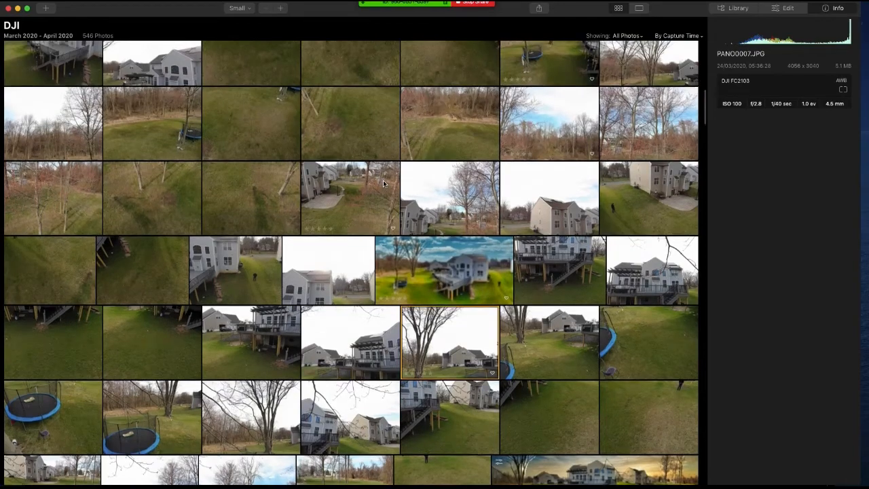
{"action": "scroll", "coordinate": [384, 183], "scroll_direction": "up", "scroll_amount": 5}
{"action": "scroll", "coordinate": [383, 181], "scroll_direction": "down", "scroll_amount": 10}
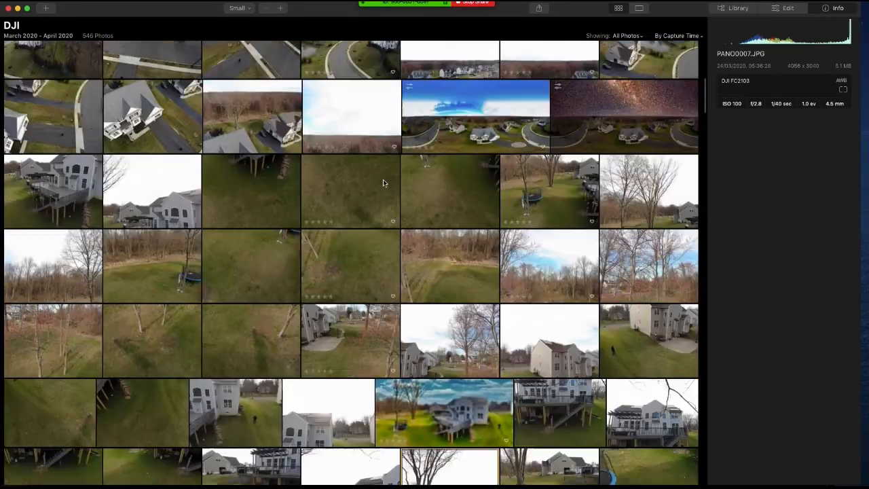
{"action": "scroll", "coordinate": [384, 182], "scroll_direction": "down", "scroll_amount": 12}
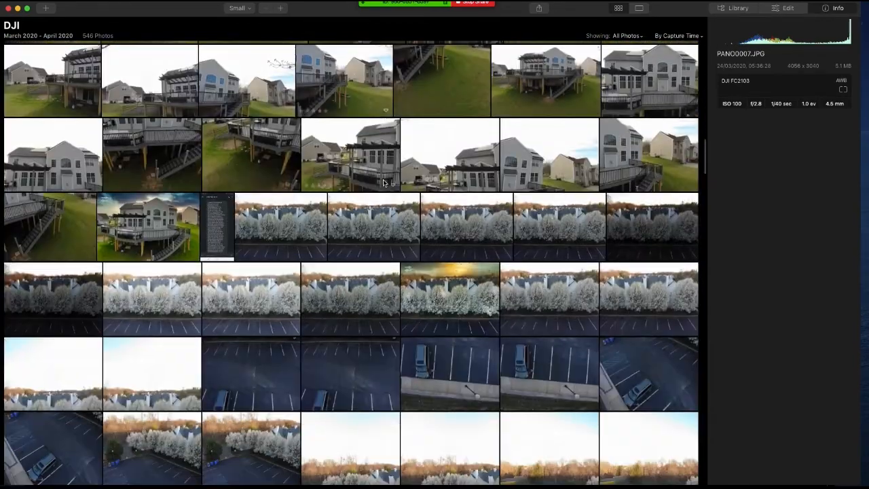
{"action": "scroll", "coordinate": [383, 181], "scroll_direction": "down", "scroll_amount": 12}
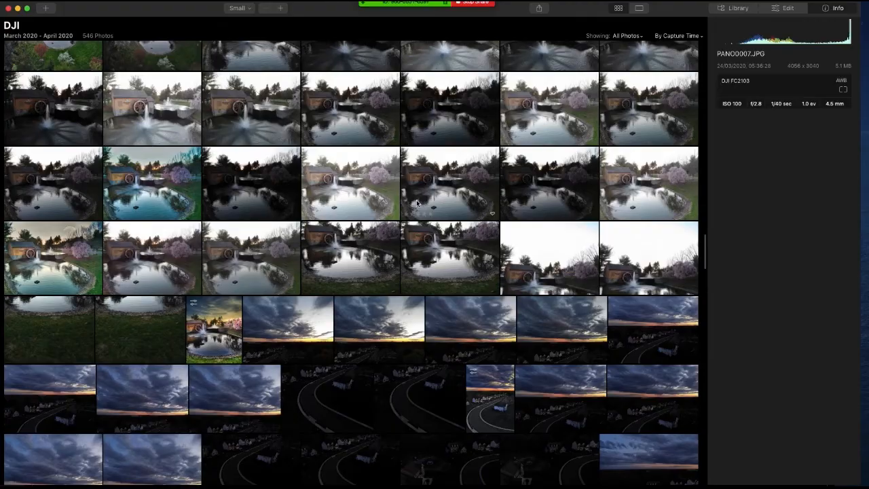
{"action": "scroll", "coordinate": [417, 203], "scroll_direction": "down", "scroll_amount": 15}
{"action": "scroll", "coordinate": [417, 203], "scroll_direction": "down", "scroll_amount": 15}
{"action": "scroll", "coordinate": [416, 203], "scroll_direction": "down", "scroll_amount": 15}
{"action": "scroll", "coordinate": [416, 202], "scroll_direction": "down", "scroll_amount": 5}
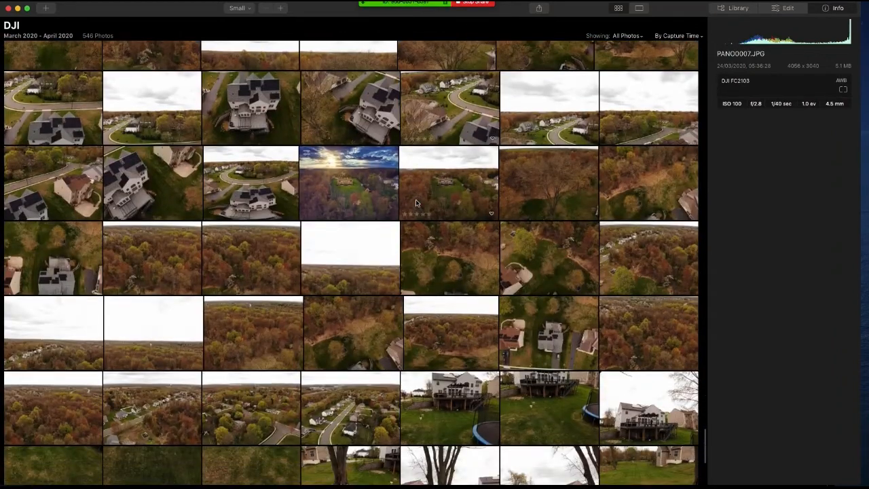
{"action": "scroll", "coordinate": [416, 206], "scroll_direction": "up", "scroll_amount": 1}
{"action": "double_click", "coordinate": [454, 192]}
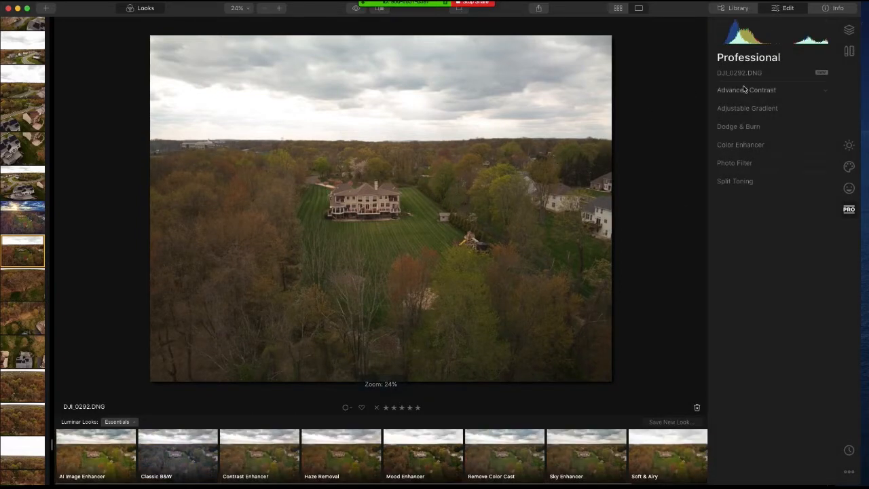
- Show the Creative tools for DJI_0292.DNG and inspect the house at 100% zoom
{"action": "left_click", "coordinate": [848, 166]}
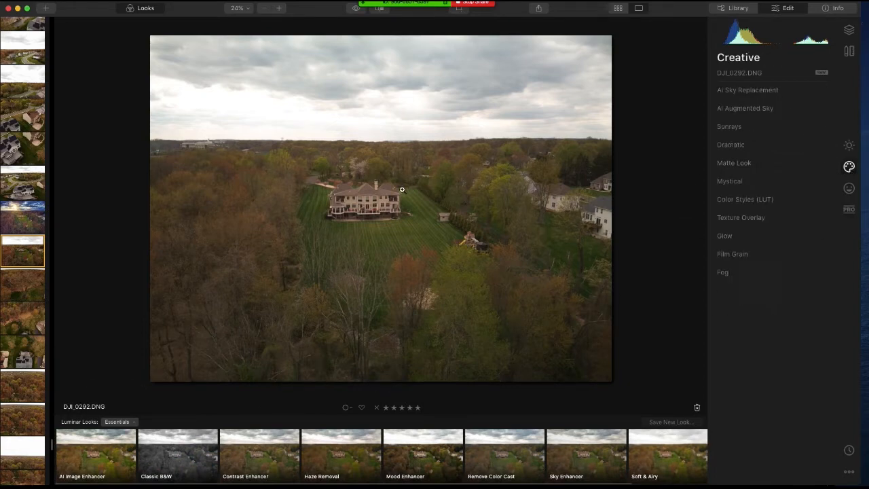
{"action": "left_click", "coordinate": [365, 186]}
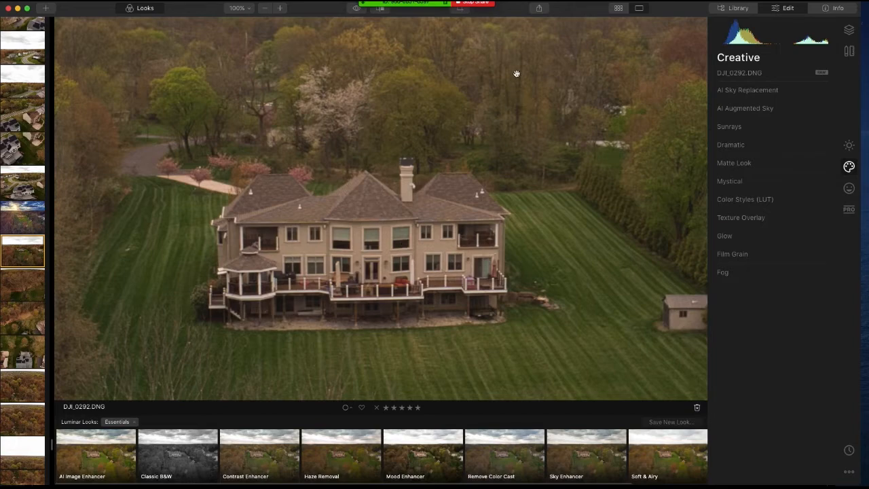
- Show the whole photo, switch to the Essentials tools and examine the Light adjustments with their advanced settings
{"action": "left_click", "coordinate": [390, 217]}
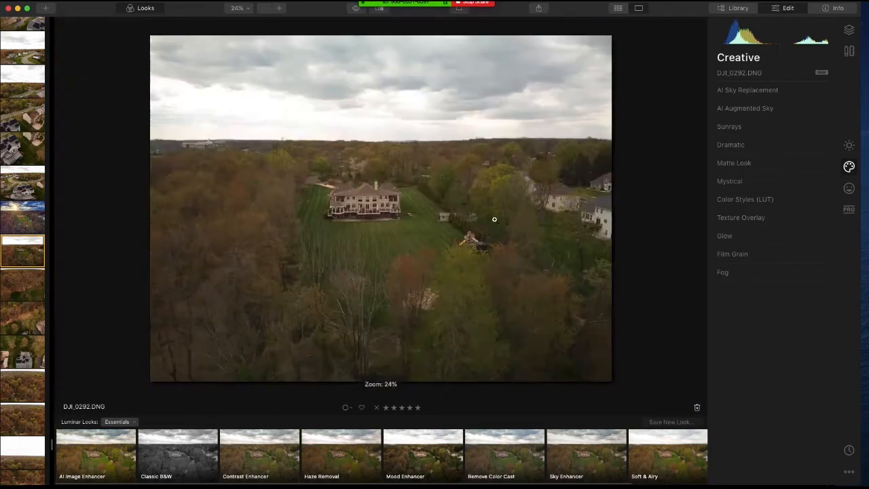
{"action": "left_click", "coordinate": [751, 109]}
{"action": "left_click", "coordinate": [750, 109]}
{"action": "left_click", "coordinate": [848, 145]}
{"action": "left_click", "coordinate": [774, 91]}
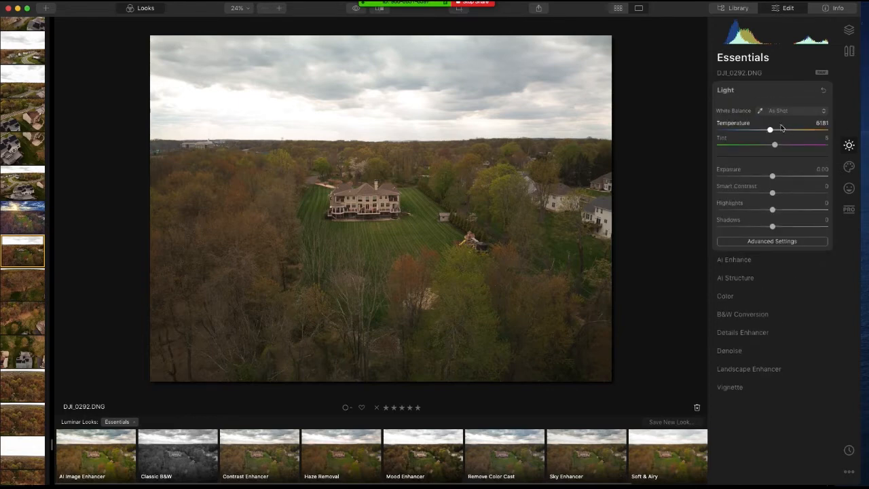
{"action": "left_click", "coordinate": [781, 241]}
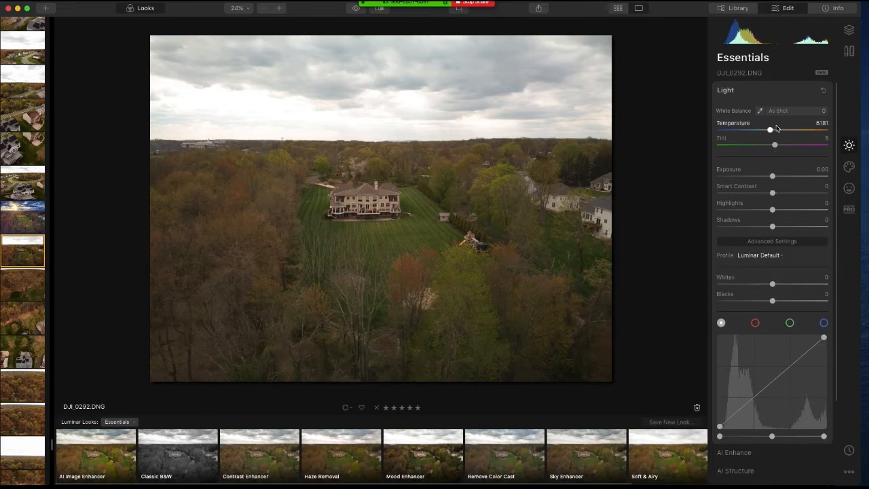
{"action": "left_click", "coordinate": [764, 91]}
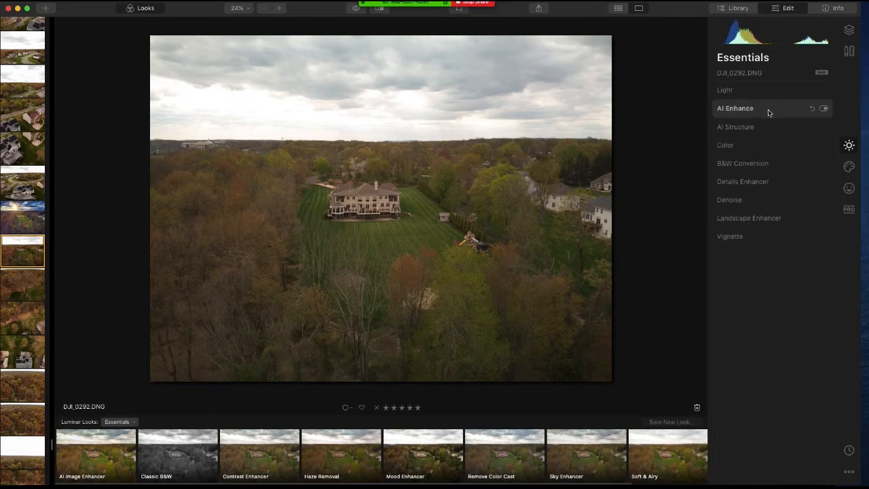
- Raise AI Accent to 100 in AI Enhance and inspect the house at 100% zoom
{"action": "left_click", "coordinate": [768, 110]}
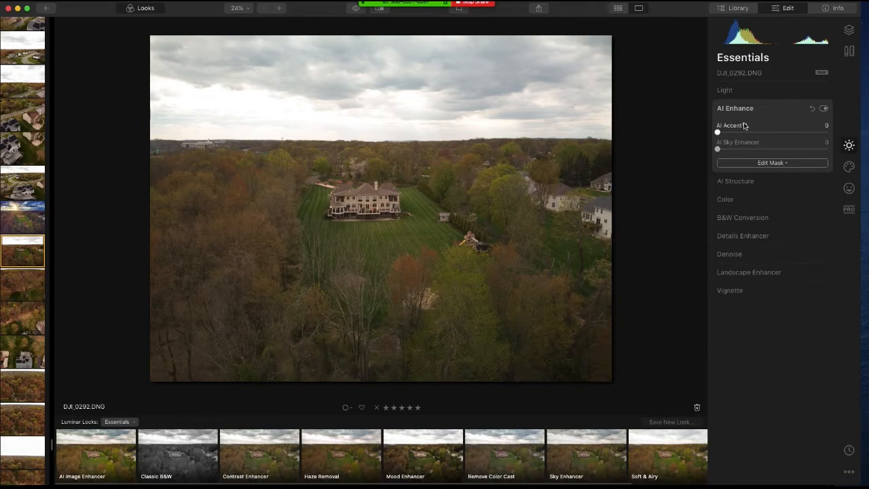
{"action": "mouse_move", "coordinate": [717, 132]}
{"action": "left_mouse_down"}
{"action": "mouse_move", "coordinate": [780, 132]}
{"action": "mouse_move", "coordinate": [717, 136]}
{"action": "left_mouse_up"}
{"action": "left_click_drag", "start_coordinate": [718, 133], "coordinate": [825, 131]}
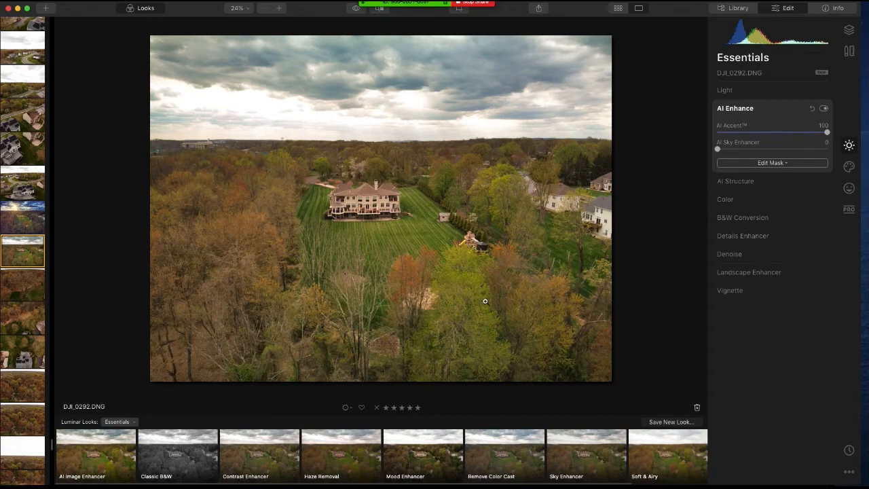
{"action": "left_click", "coordinate": [411, 201]}
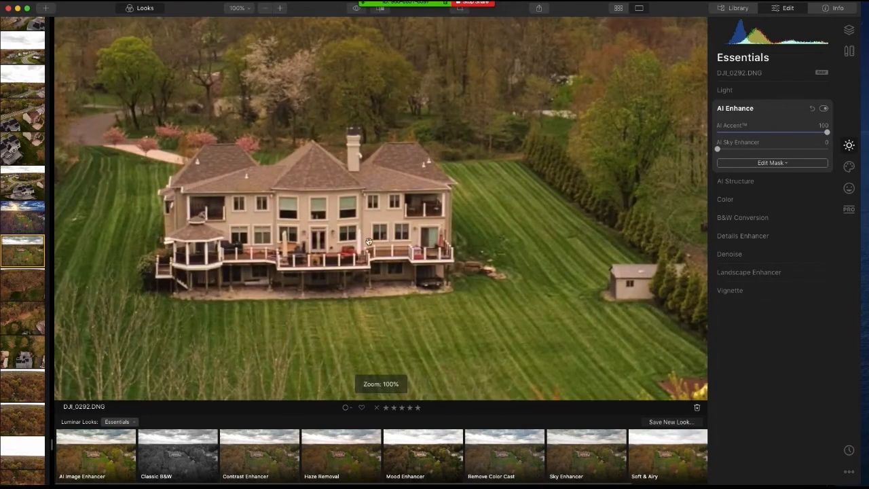
{"action": "left_click", "coordinate": [320, 255]}
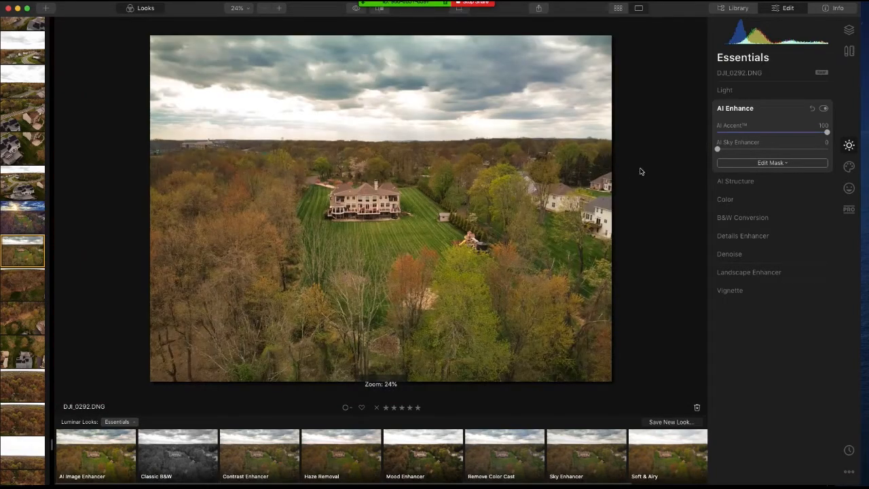
- Turn the AI Enhance adjustment off and back on to compare its effect on the photo
{"action": "left_click", "coordinate": [823, 110]}
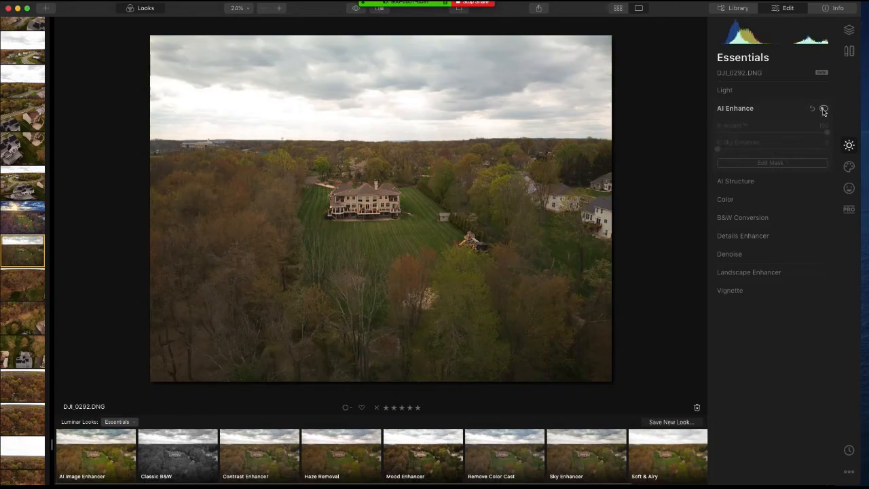
{"action": "left_click", "coordinate": [823, 109]}
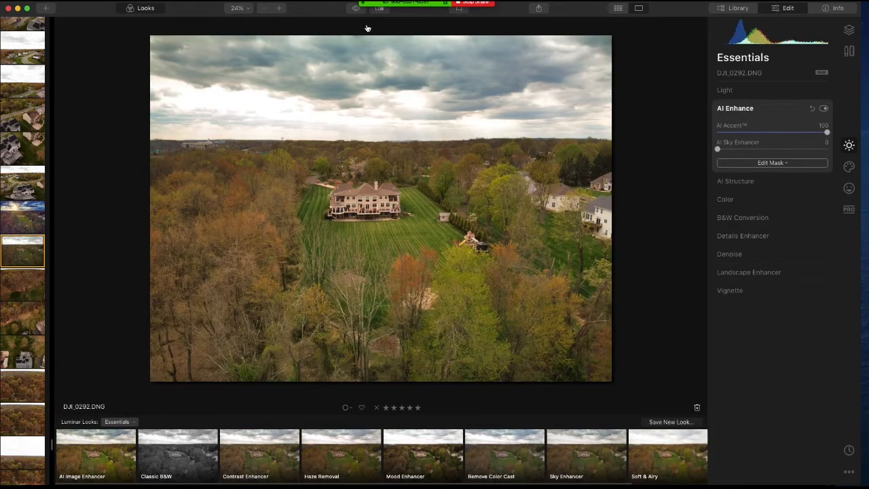
{"action": "key", "text": "super+Tab"}
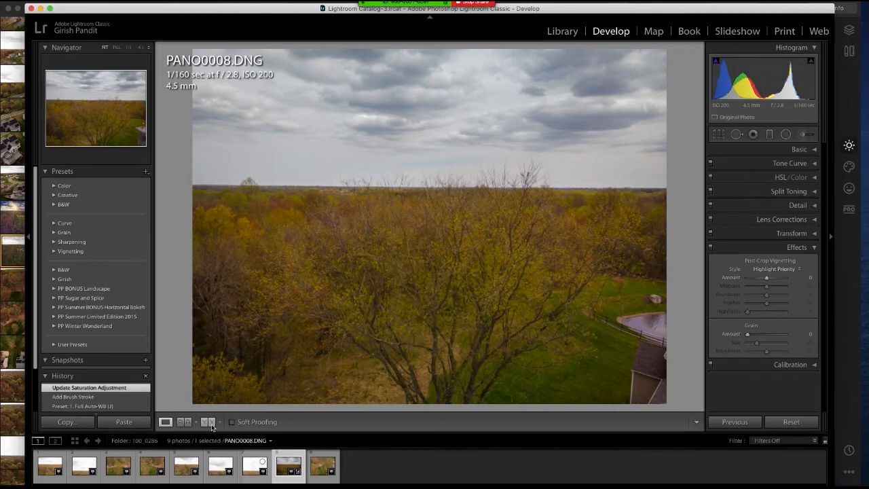
{"action": "key", "text": "super+Tab"}
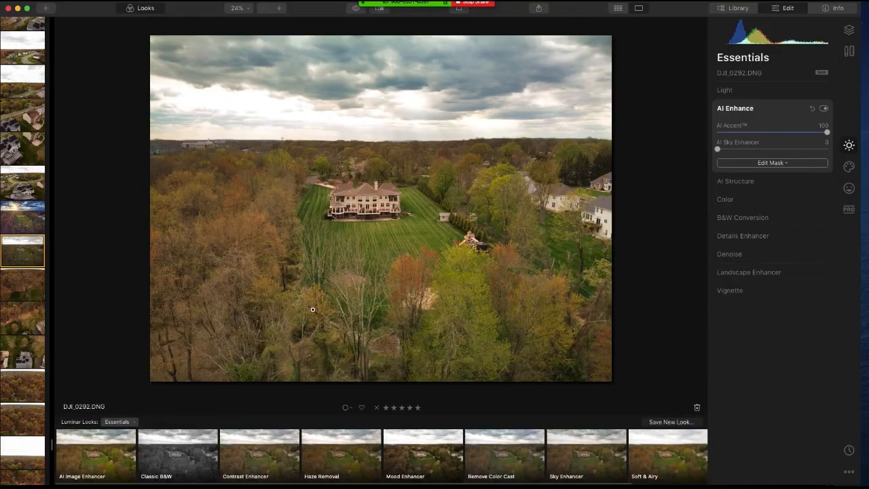
- Compare the edited photo with the original several times, ending on the edited version
{"action": "left_click", "coordinate": [356, 10]}
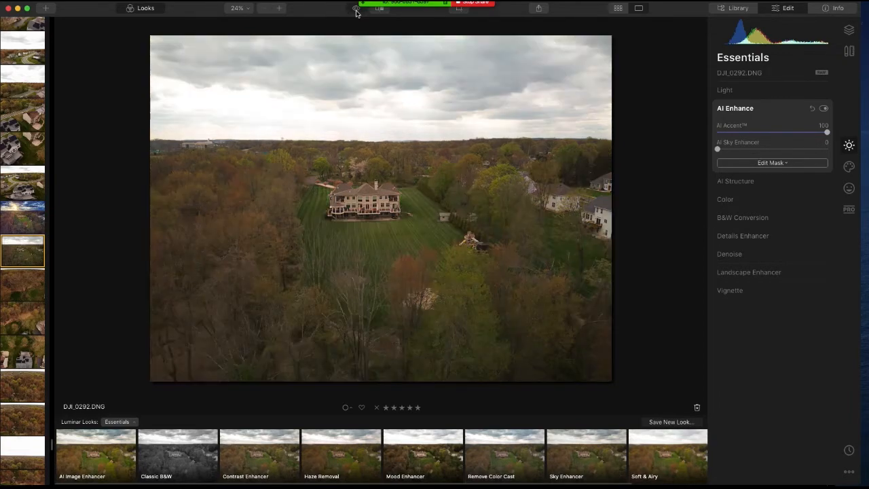
{"action": "left_click", "coordinate": [356, 10]}
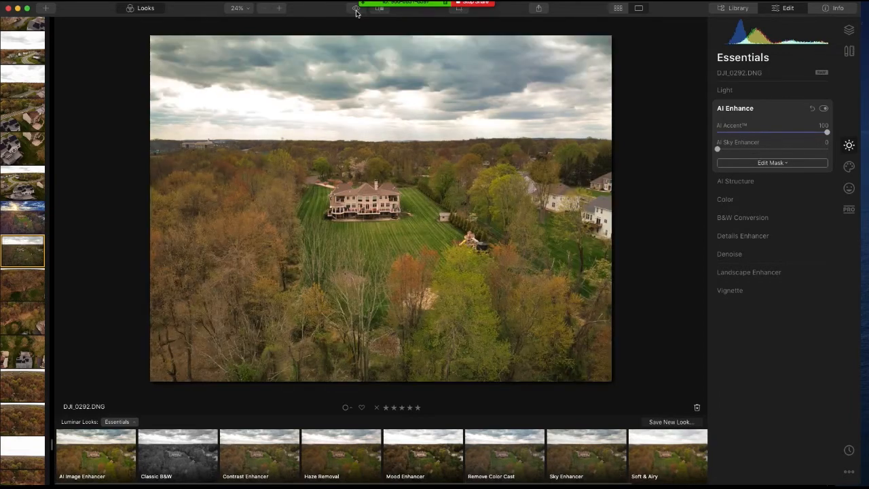
{"action": "left_click", "coordinate": [355, 10]}
{"action": "left_click", "coordinate": [356, 10]}
{"action": "left_click", "coordinate": [356, 10]}
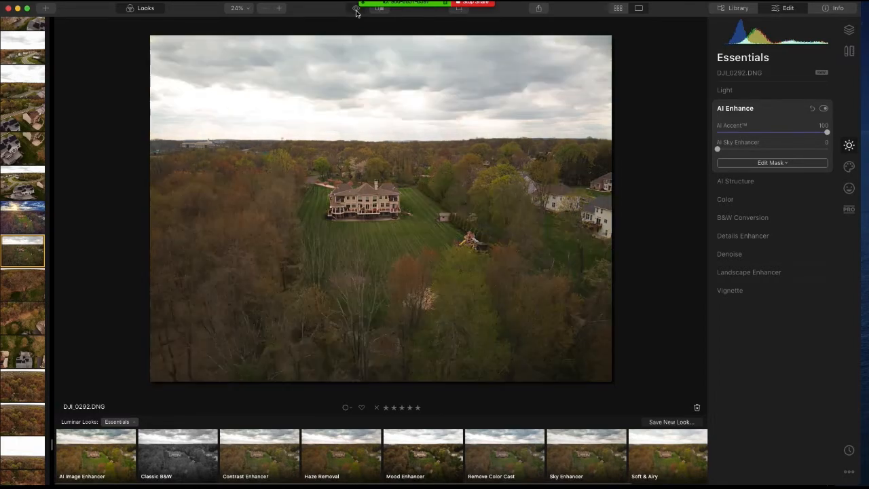
{"action": "left_click", "coordinate": [355, 10]}
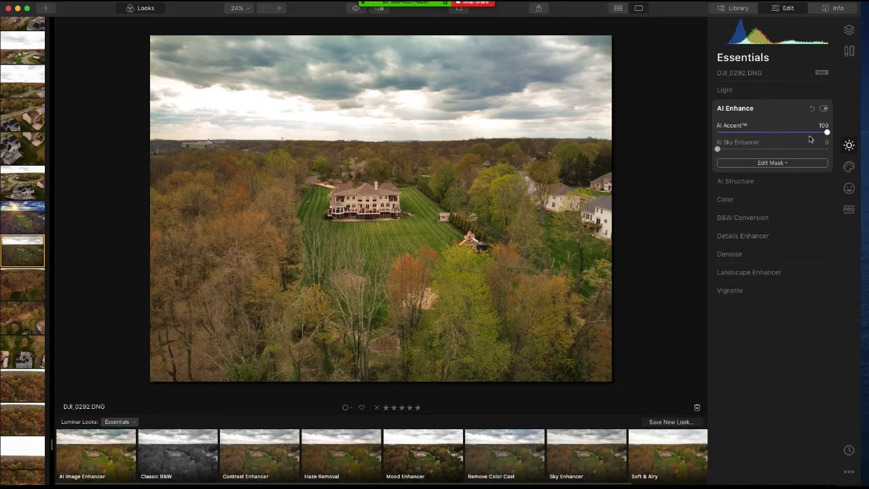
- Set AI Accent to 41 and AI Sky Enhancer to 99, and check the AI Structure settings
{"action": "left_click_drag", "start_coordinate": [826, 132], "coordinate": [762, 132]}
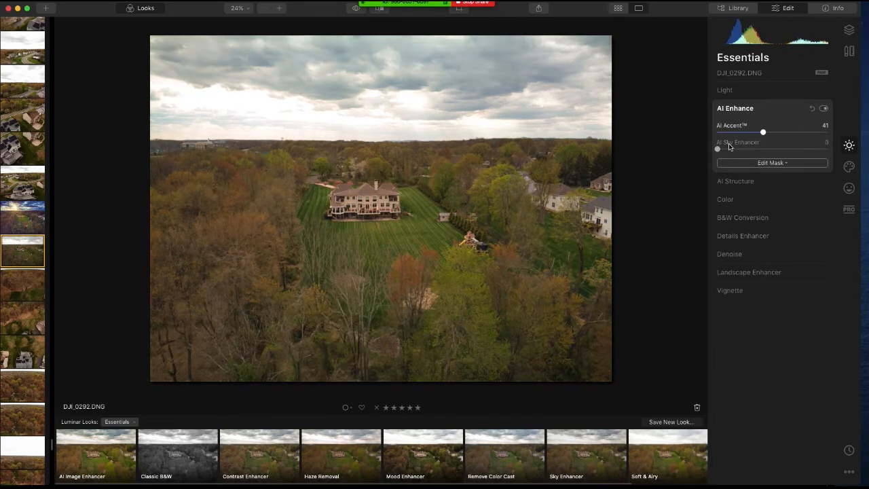
{"action": "left_click_drag", "start_coordinate": [718, 149], "coordinate": [833, 153]}
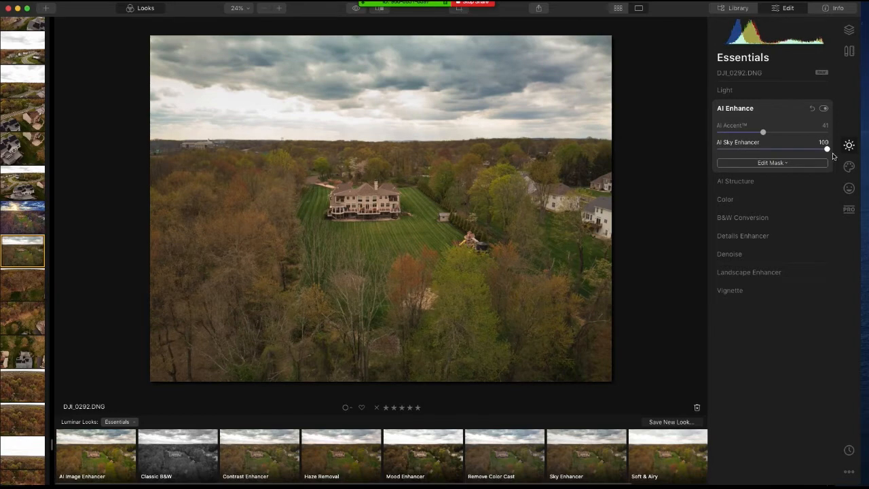
{"action": "left_click_drag", "start_coordinate": [833, 156], "coordinate": [832, 157]}
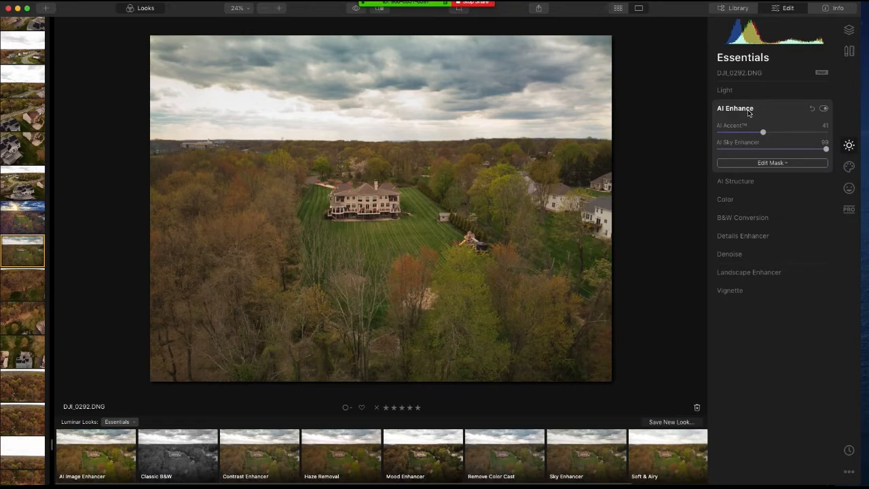
{"action": "left_click", "coordinate": [749, 112]}
{"action": "left_click", "coordinate": [763, 133]}
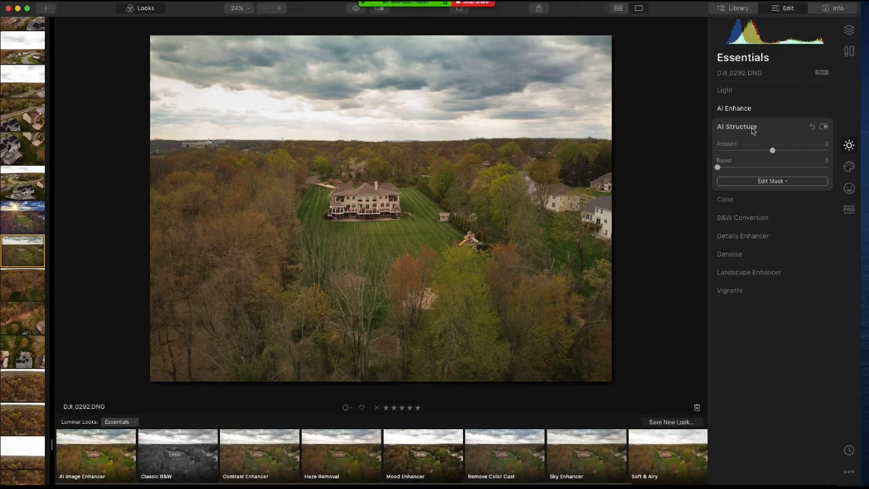
{"action": "left_click", "coordinate": [752, 128]}
- Use the Creative tool AI Sky Replacement to replace the photo's sky with Bright Blue Sky 1
{"action": "left_click", "coordinate": [848, 168]}
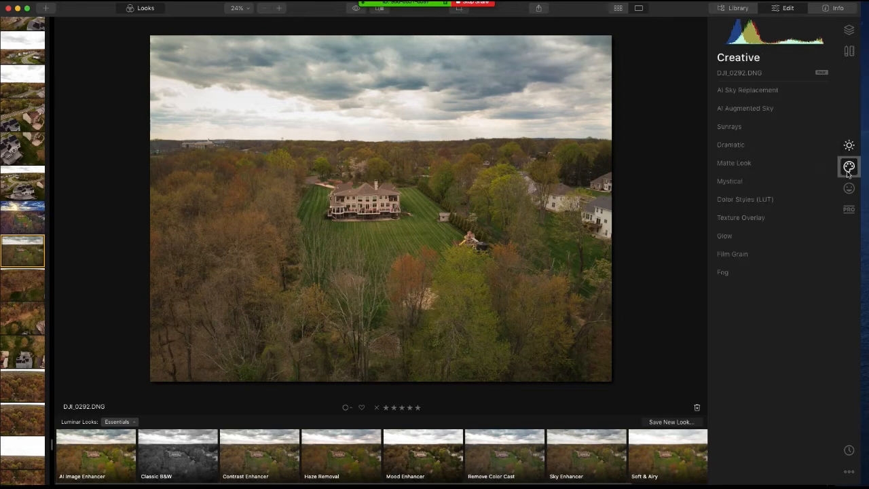
{"action": "left_click", "coordinate": [762, 92]}
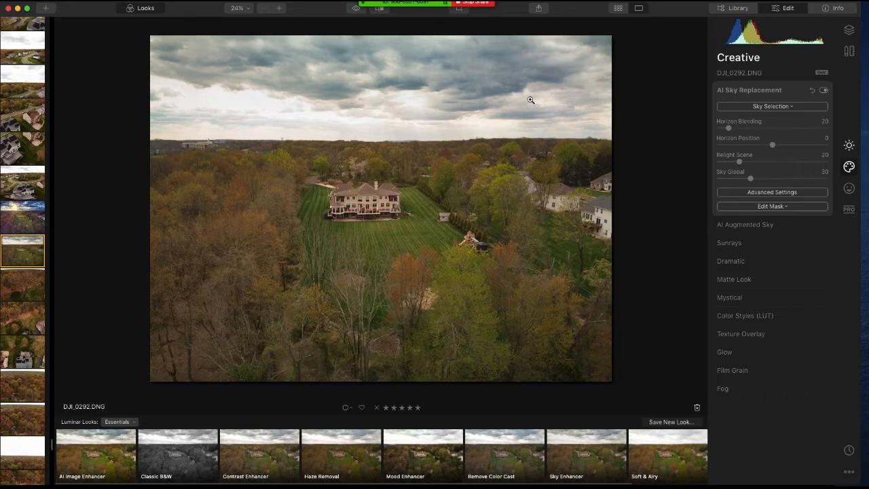
{"action": "left_click", "coordinate": [770, 106]}
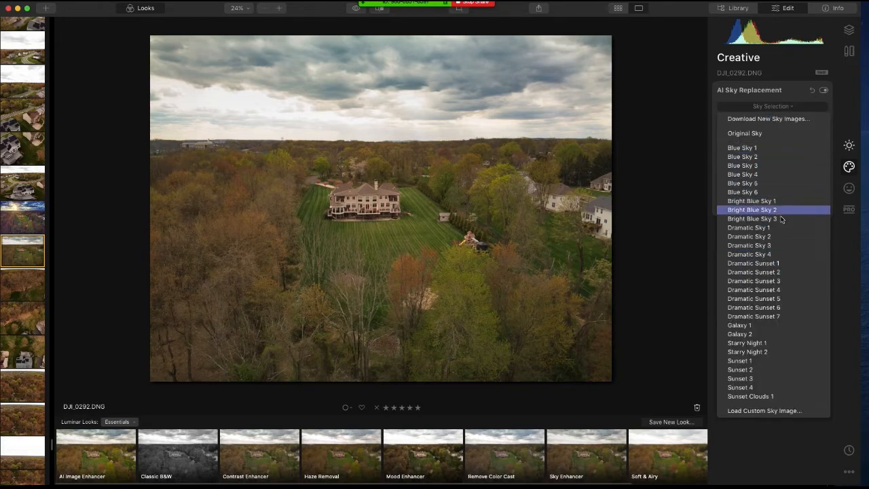
{"action": "left_click", "coordinate": [759, 203]}
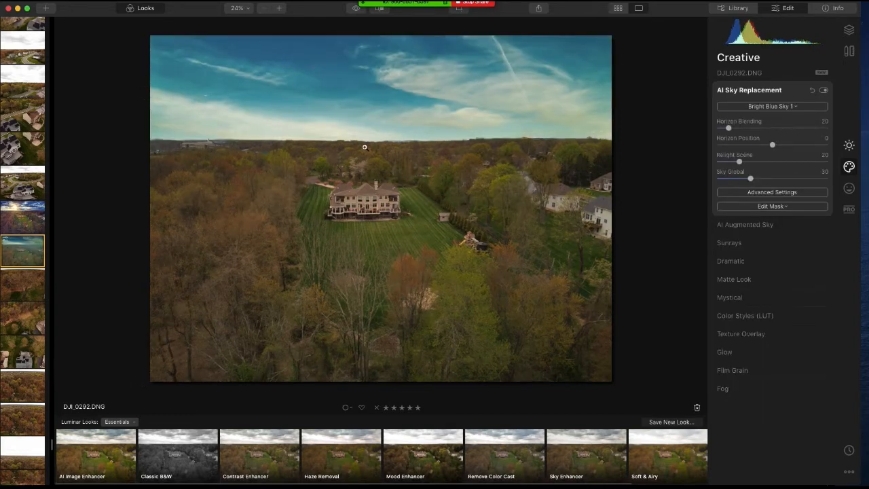
- Inspect the blending of the blue sky along the horizon at 100% zoom, then return to the whole photo
{"action": "left_click", "coordinate": [390, 143]}
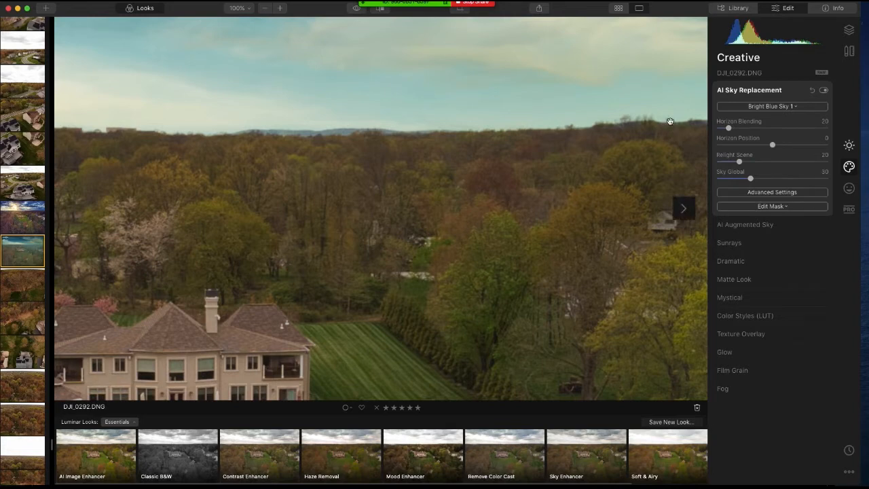
{"action": "left_click_drag", "start_coordinate": [181, 145], "coordinate": [295, 146]}
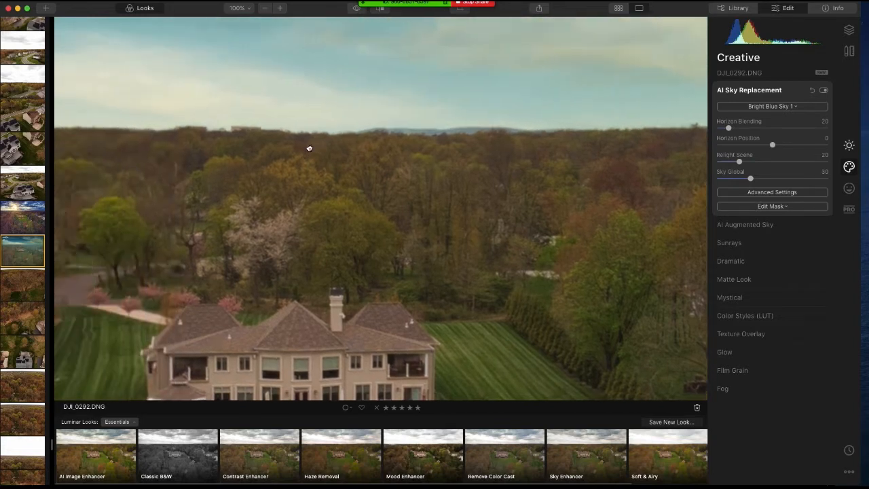
{"action": "left_click_drag", "start_coordinate": [152, 152], "coordinate": [305, 158]}
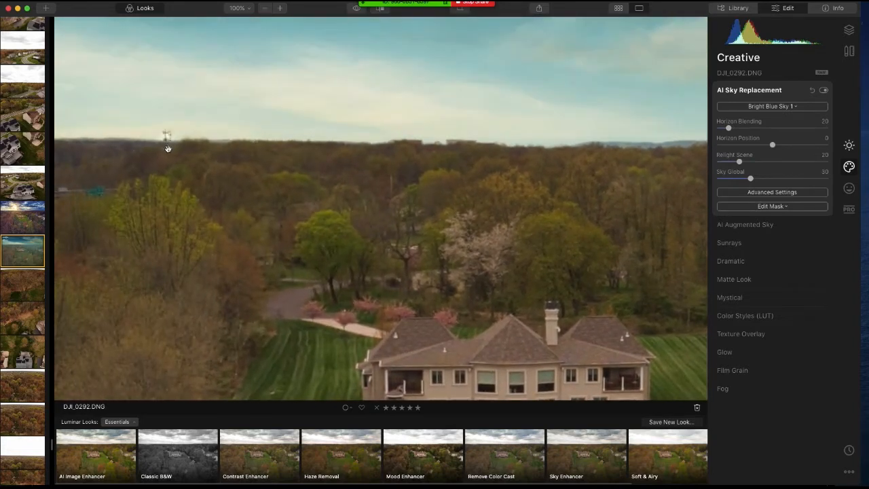
{"action": "left_click", "coordinate": [241, 160]}
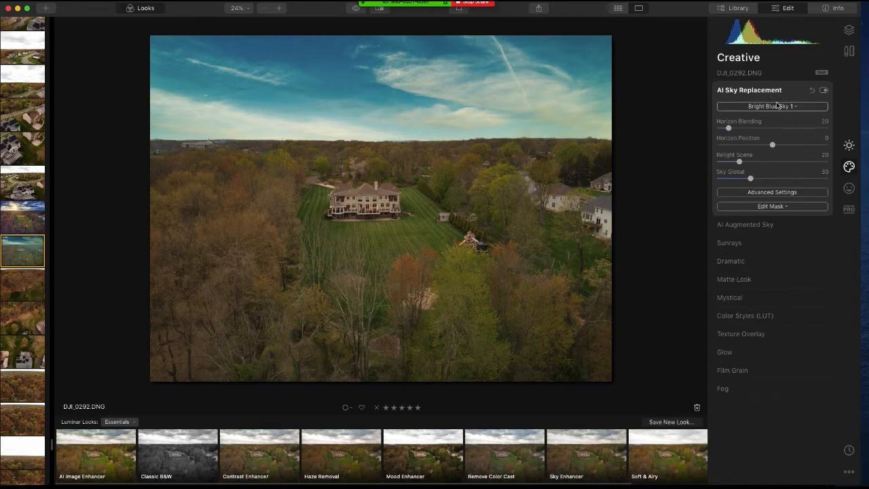
- Change the replacement sky to Galaxy 2 and inspect the horizon on both sides of the house at 100% zoom
{"action": "left_click", "coordinate": [774, 106]}
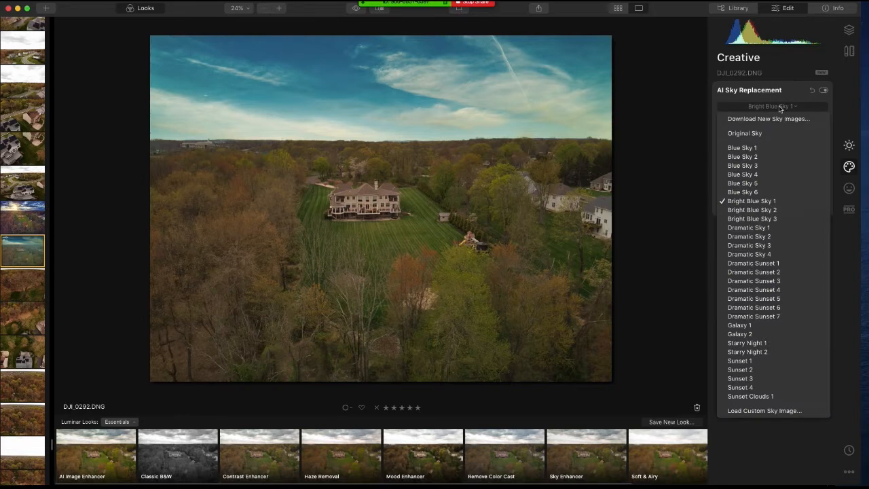
{"action": "left_click", "coordinate": [763, 335]}
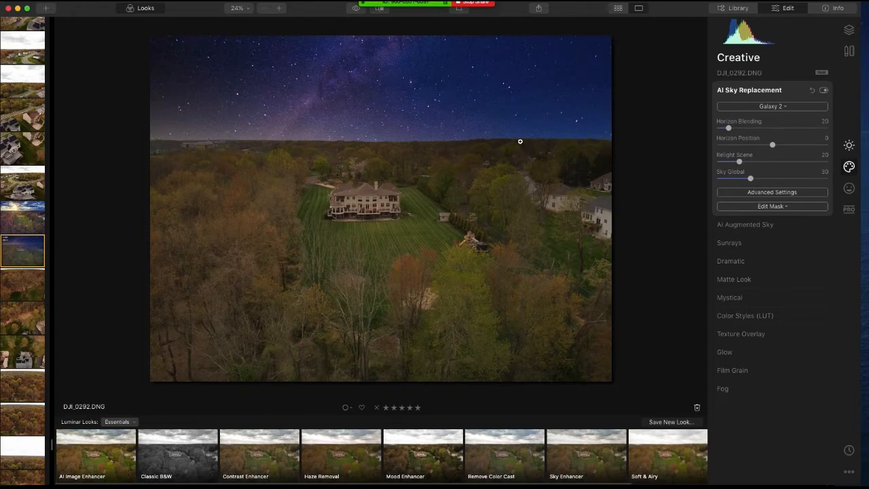
{"action": "left_click", "coordinate": [549, 150]}
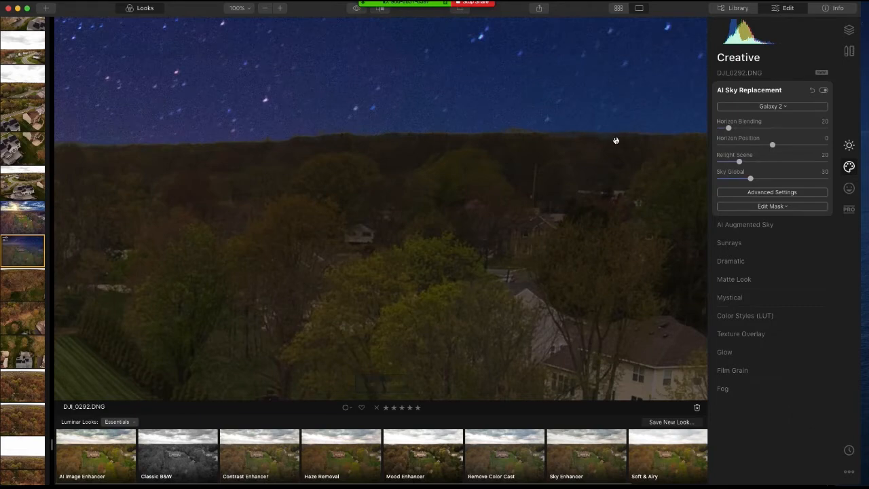
{"action": "left_click_drag", "start_coordinate": [614, 140], "coordinate": [502, 137]}
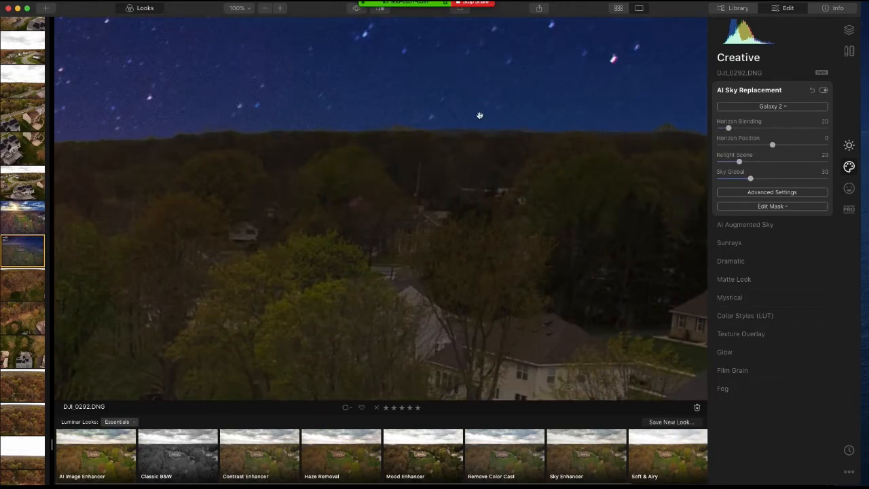
{"action": "left_click_drag", "start_coordinate": [317, 153], "coordinate": [426, 165]}
{"action": "left_click_drag", "start_coordinate": [255, 167], "coordinate": [418, 170]}
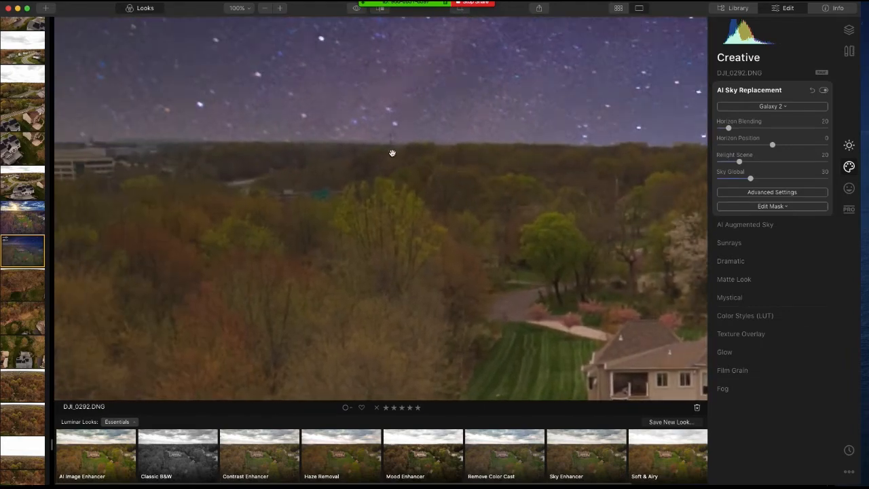
{"action": "double_click", "coordinate": [392, 162]}
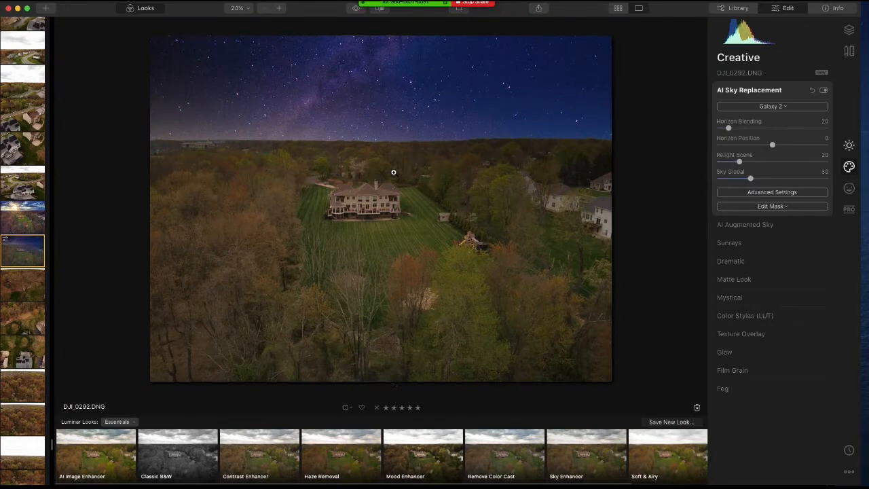
- Try Sunset 3, Starry Night 2 and Blue Sky 1 in turn as the replacement sky
{"action": "left_click", "coordinate": [781, 109]}
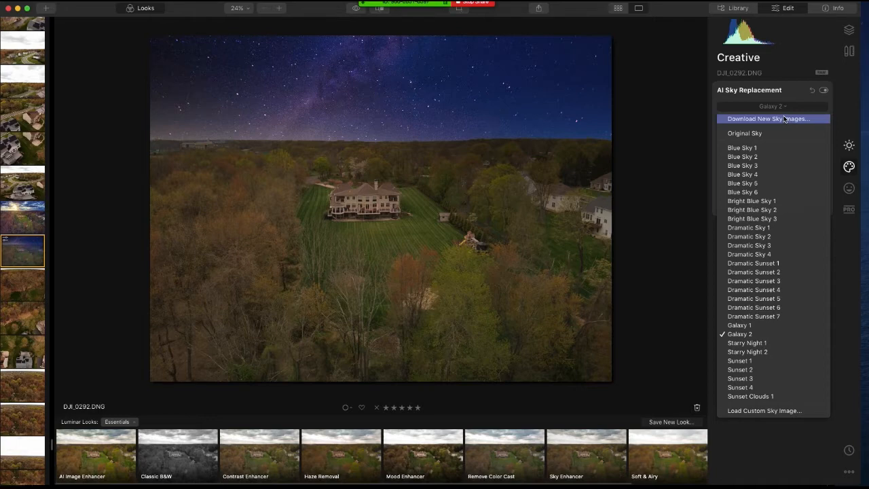
{"action": "left_click", "coordinate": [757, 378]}
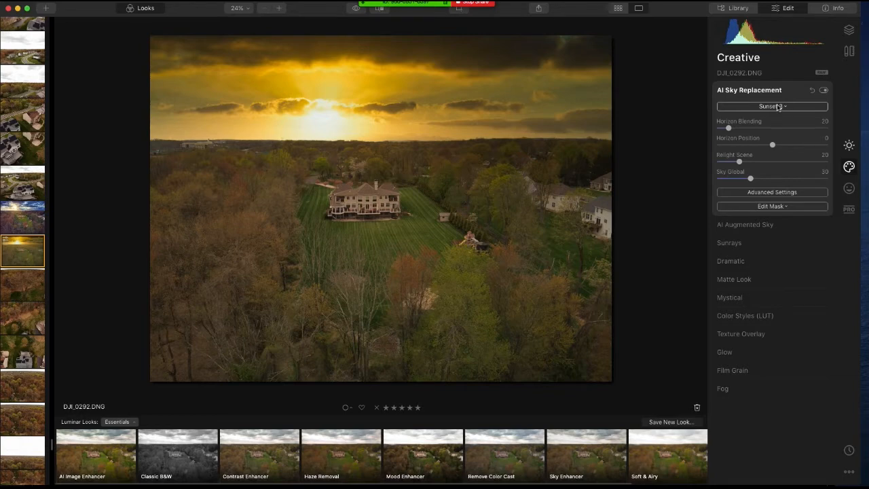
{"action": "left_click", "coordinate": [779, 107]}
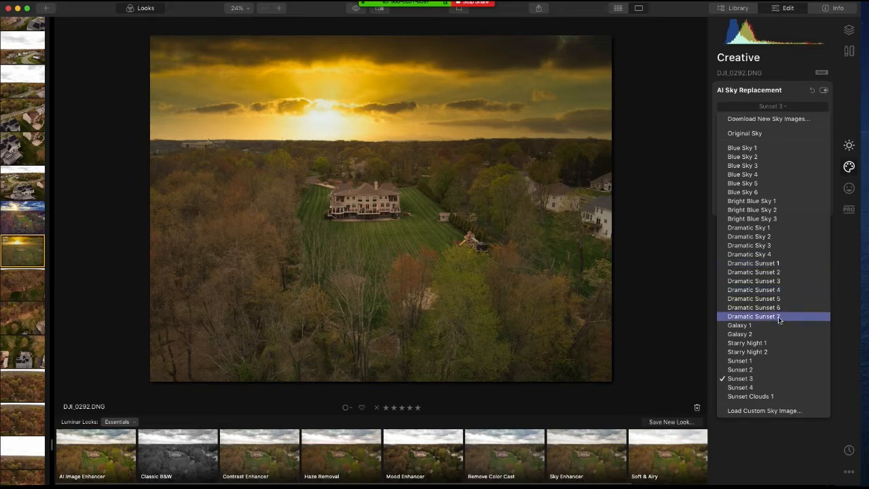
{"action": "left_click", "coordinate": [765, 351]}
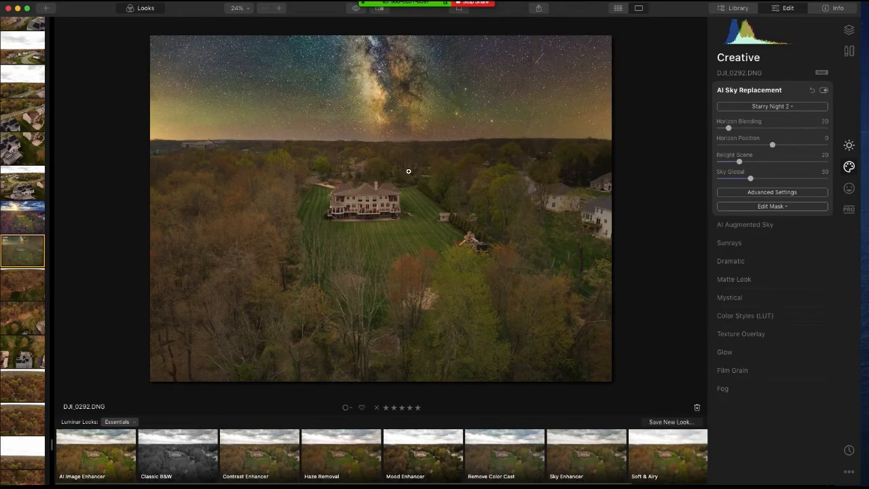
{"action": "left_click", "coordinate": [765, 109]}
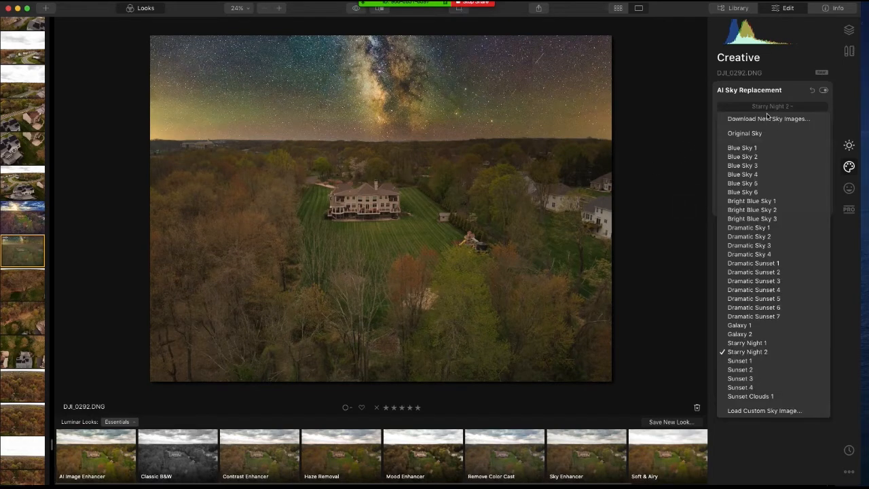
{"action": "left_click", "coordinate": [745, 149]}
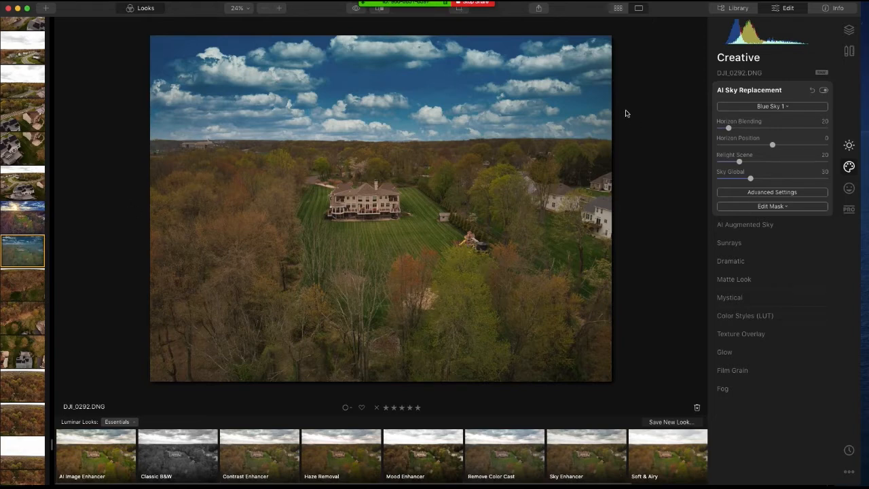
- Blur the replacement sky with a Sky Defocus of 62, preview it on Bright Blue Sky 3, and return Sky Defocus to 0
{"action": "left_click", "coordinate": [782, 194]}
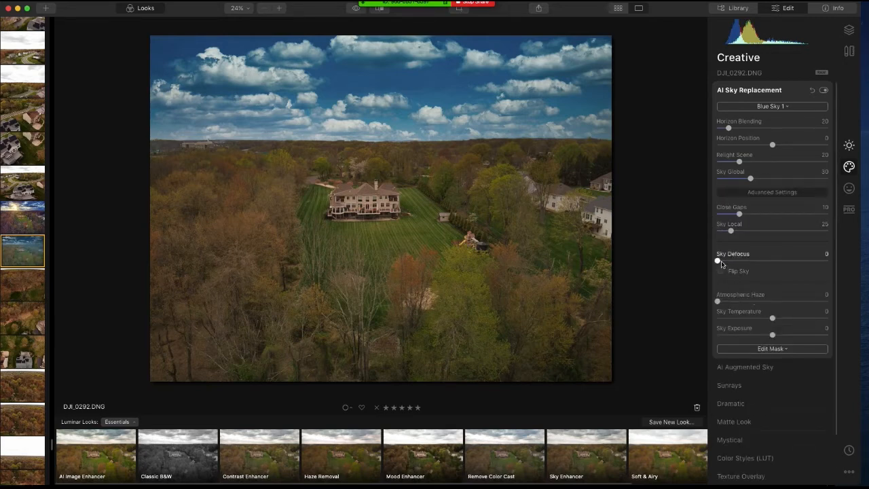
{"action": "left_click_drag", "start_coordinate": [718, 262], "coordinate": [786, 264]}
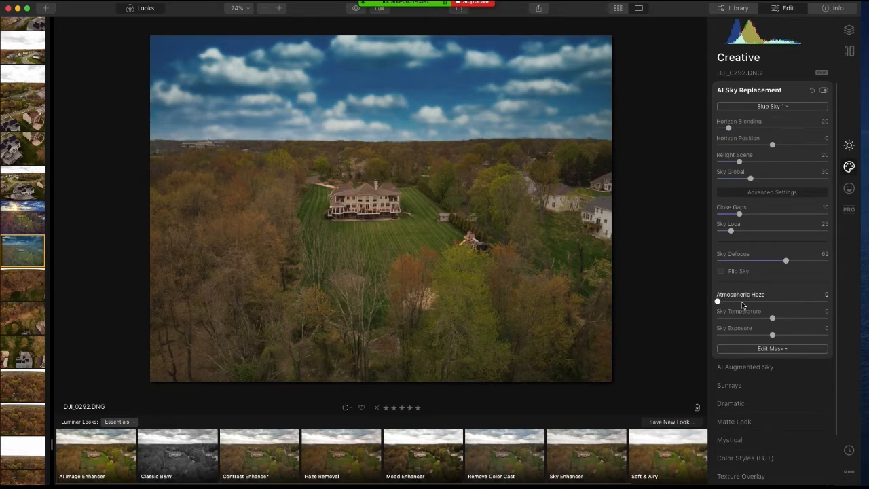
{"action": "left_click", "coordinate": [764, 107]}
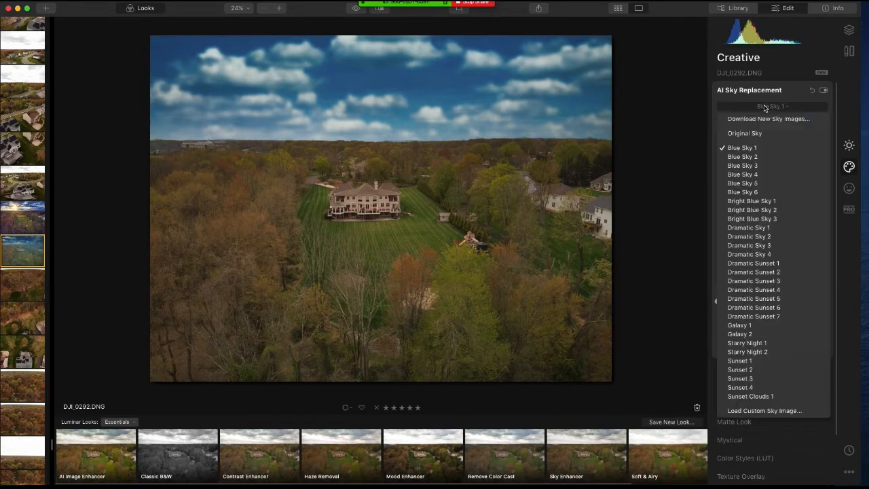
{"action": "left_click", "coordinate": [767, 218]}
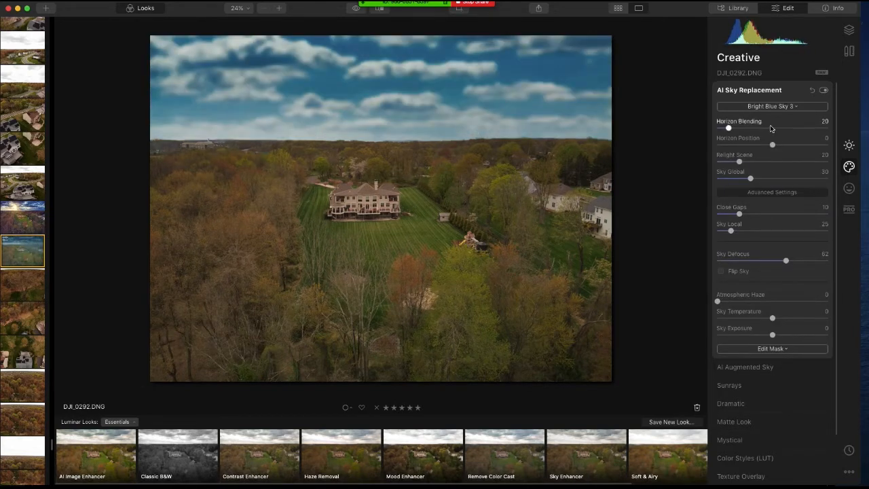
{"action": "left_click_drag", "start_coordinate": [787, 265], "coordinate": [694, 269]}
- Replace the sky with a flipped Dramatic Sunset 5, setting Sky Temperature to 90 and Sky Exposure to -60
{"action": "left_click", "coordinate": [758, 108]}
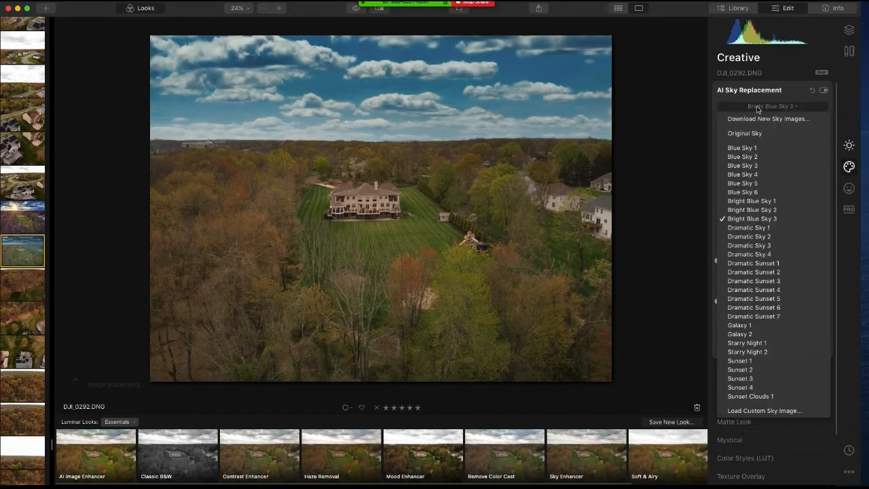
{"action": "left_click", "coordinate": [772, 303]}
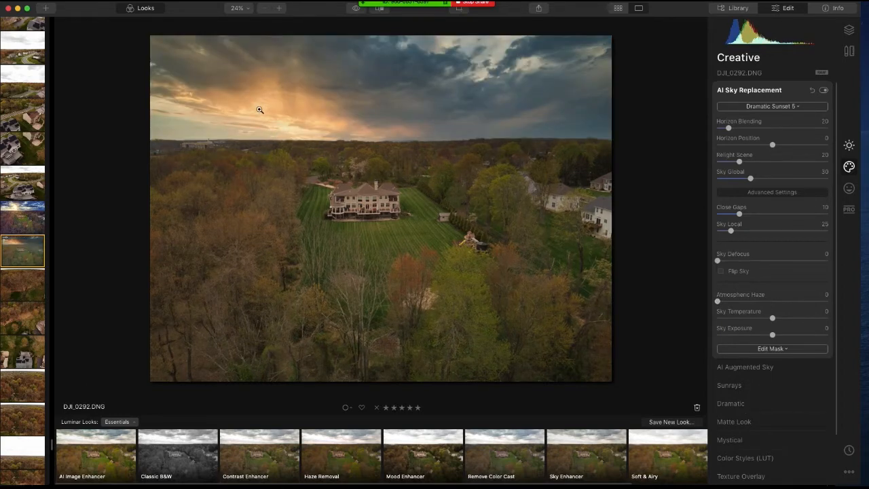
{"action": "left_click", "coordinate": [721, 273]}
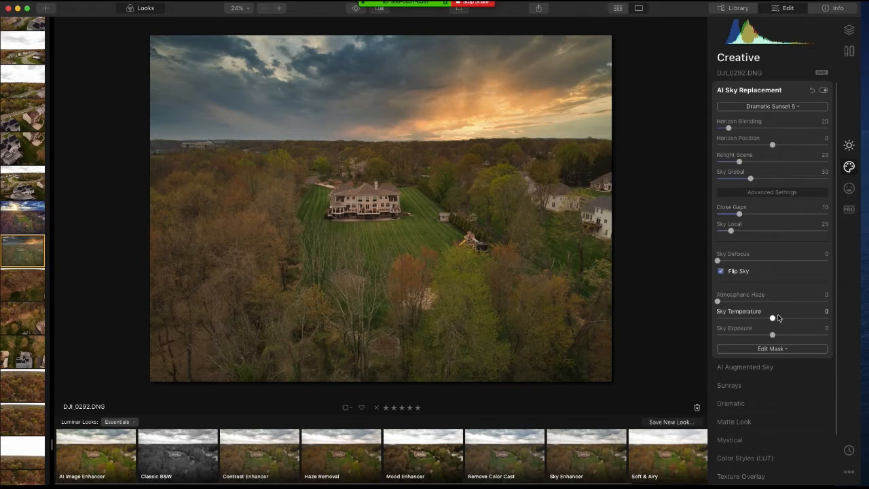
{"action": "left_click_drag", "start_coordinate": [772, 317], "coordinate": [823, 318]}
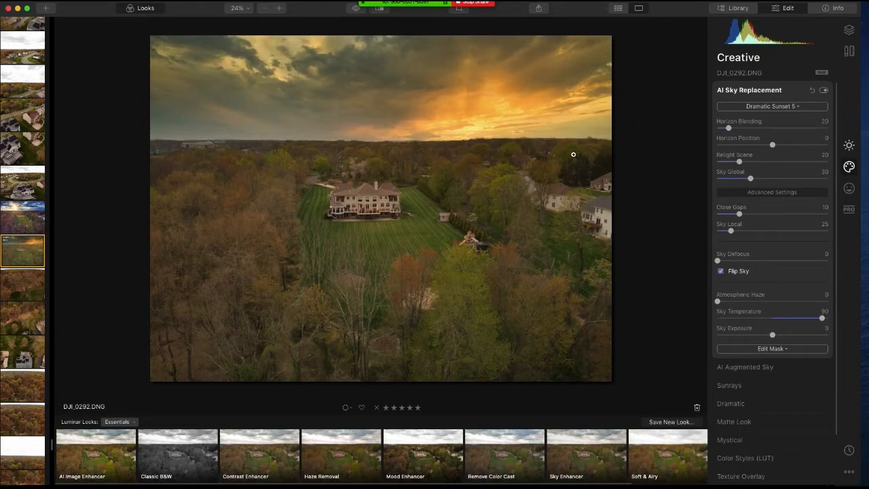
{"action": "left_click_drag", "start_coordinate": [772, 334], "coordinate": [738, 336]}
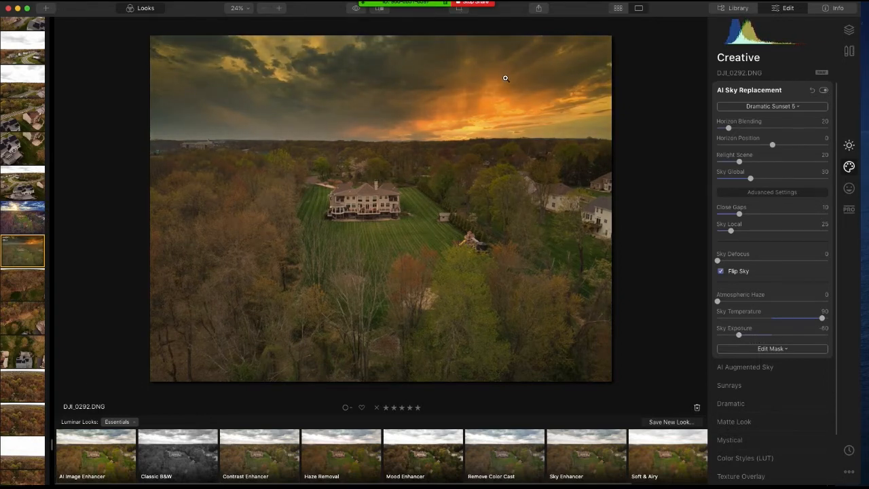
- Compare the edited photo with the original, and collapse the AI Sky Replacement settings
{"action": "left_click", "coordinate": [354, 9]}
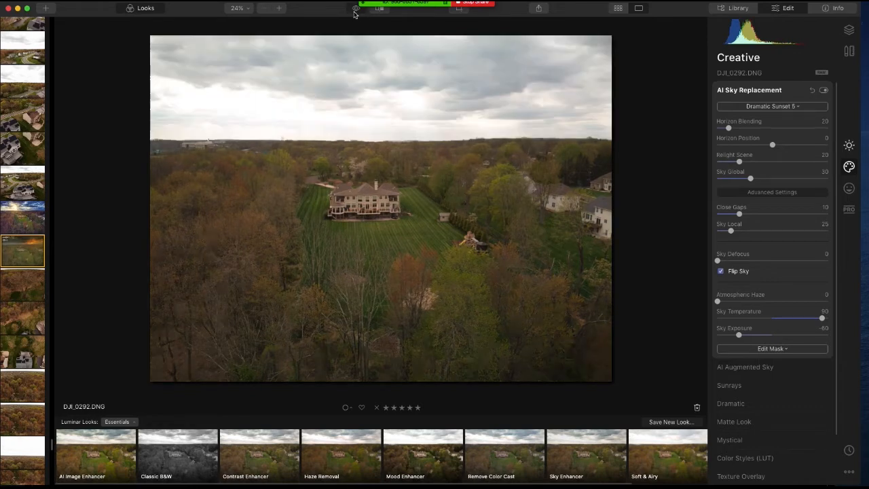
{"action": "left_click", "coordinate": [353, 12]}
{"action": "left_click", "coordinate": [353, 10]}
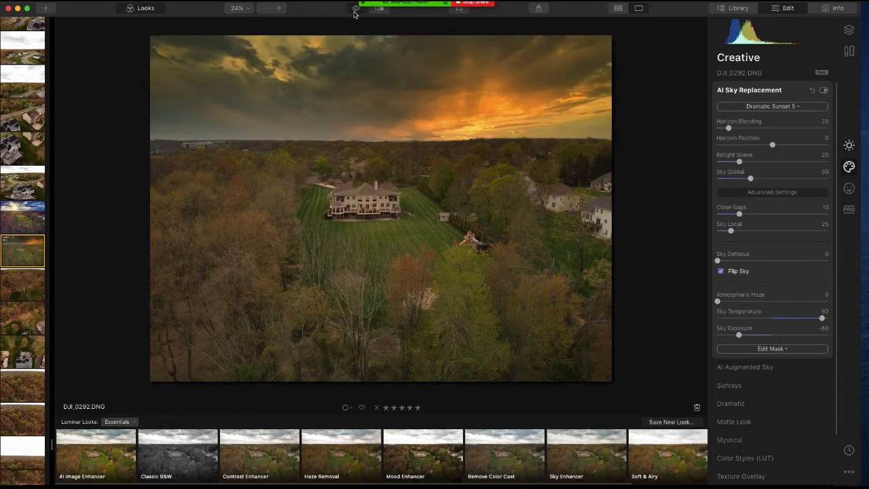
{"action": "left_click", "coordinate": [354, 9]}
{"action": "left_click", "coordinate": [762, 91]}
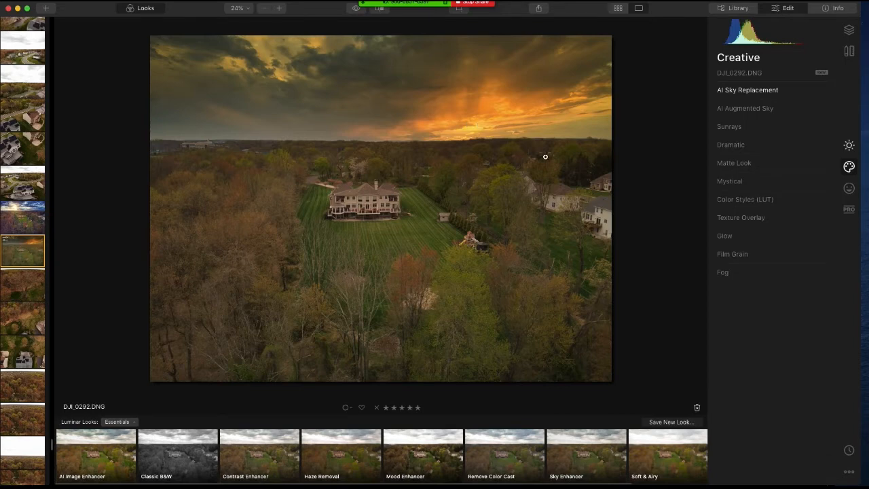
- Add Moon 1 with AI Augmented Sky, place it just above the horizon left of the house, and shrink it slightly
{"action": "left_click", "coordinate": [746, 108]}
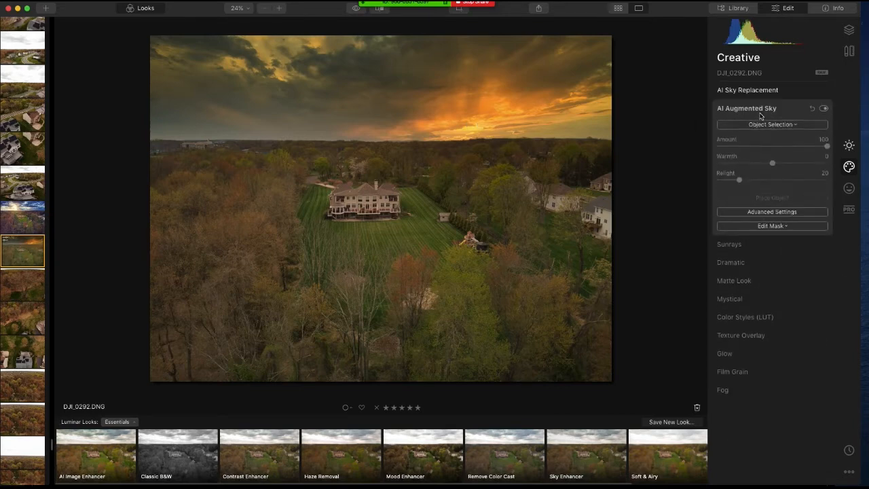
{"action": "left_click", "coordinate": [771, 124]}
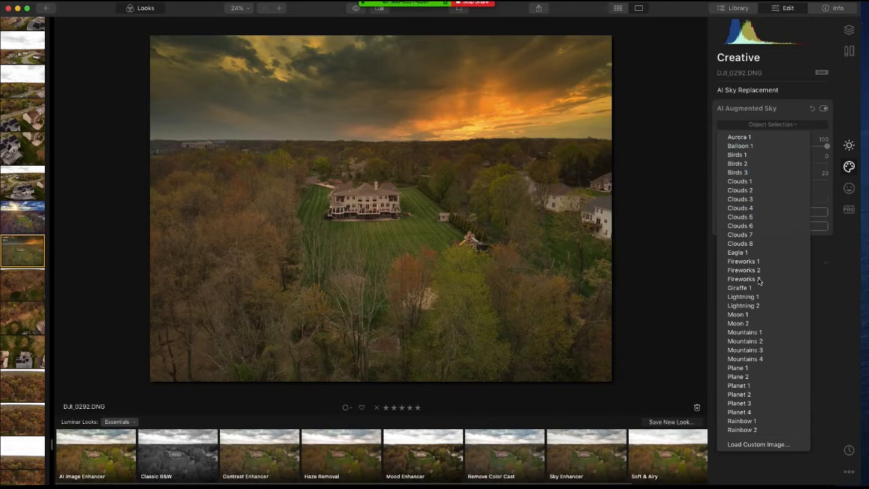
{"action": "left_click", "coordinate": [754, 316]}
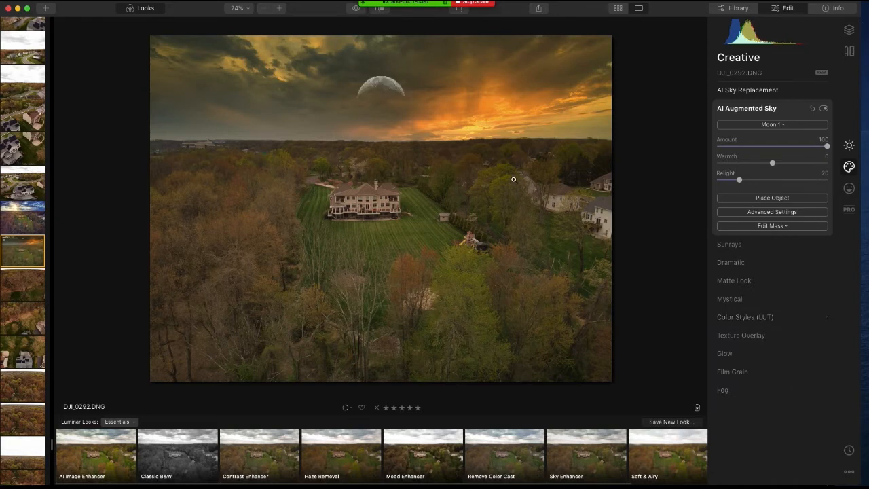
{"action": "left_click", "coordinate": [776, 199]}
{"action": "left_click_drag", "start_coordinate": [415, 99], "coordinate": [254, 131]}
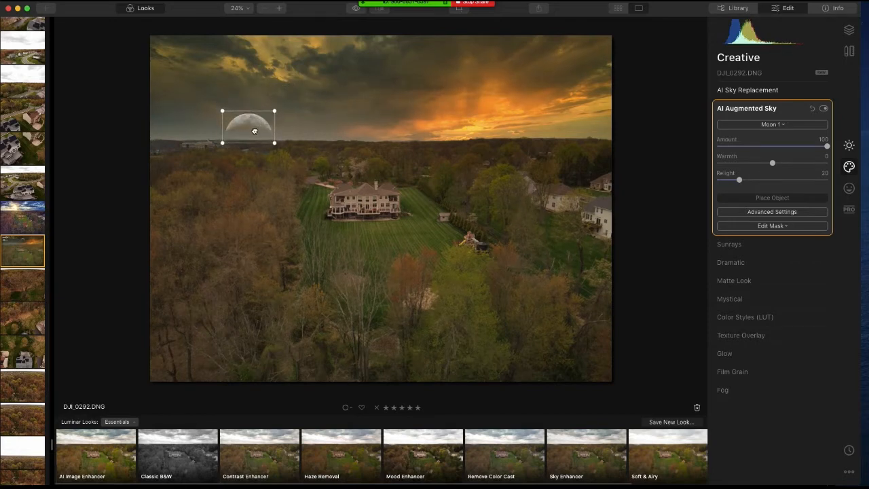
{"action": "left_click_drag", "start_coordinate": [225, 113], "coordinate": [235, 119]}
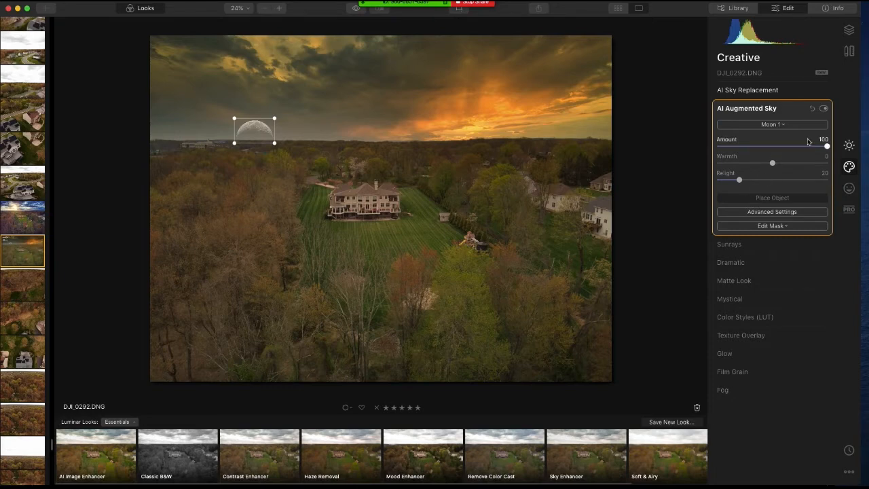
- Turn AI Augmented Sky off and on to compare, and reset it to remove the moon
{"action": "left_click", "coordinate": [823, 109]}
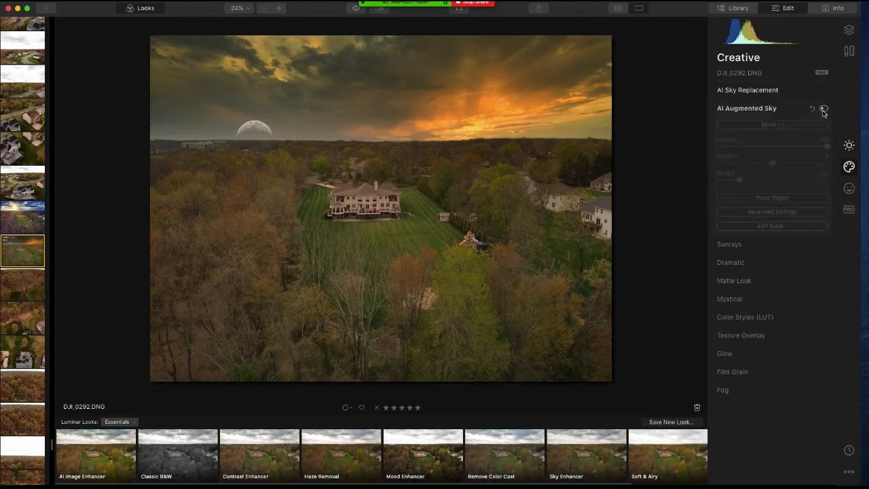
{"action": "left_click", "coordinate": [824, 109]}
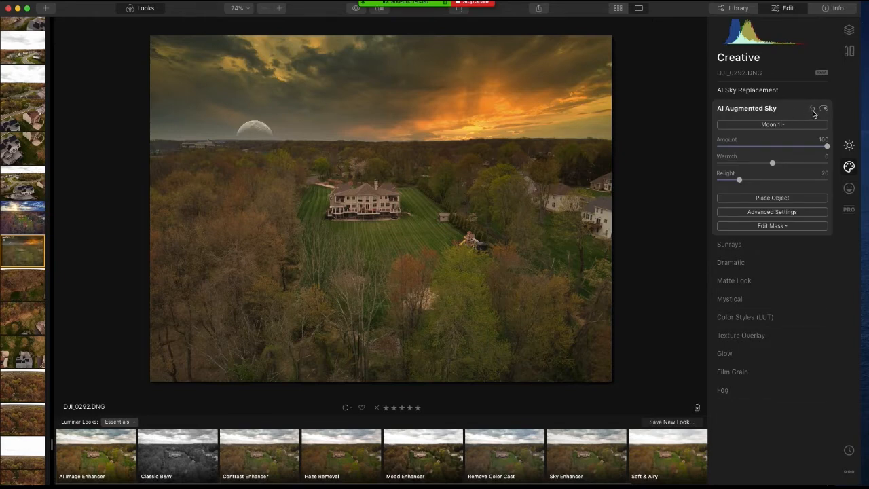
{"action": "left_click", "coordinate": [812, 110]}
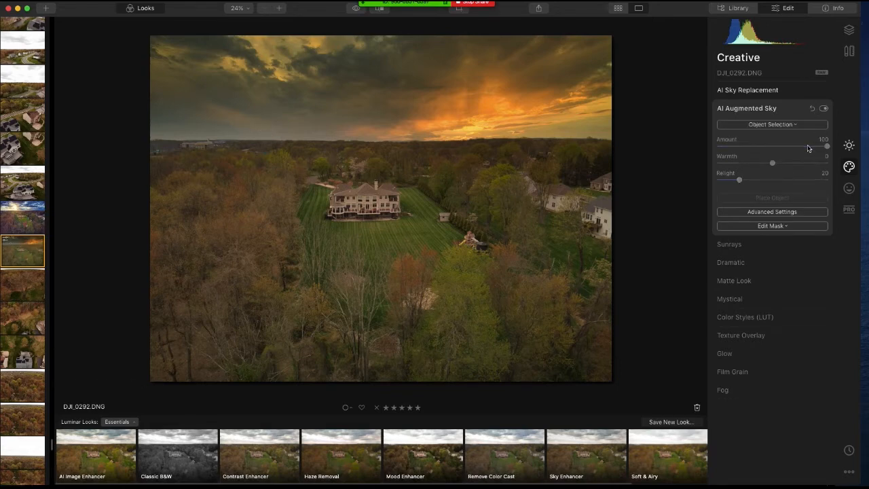
- Try Fireworks 2 and Fireworks 1 as the AI Augmented Sky object
{"action": "left_click", "coordinate": [780, 124]}
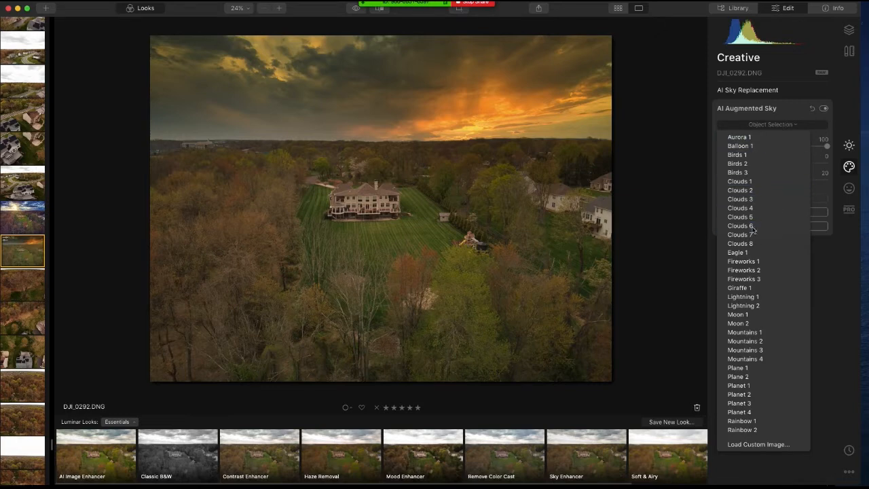
{"action": "left_click", "coordinate": [756, 272]}
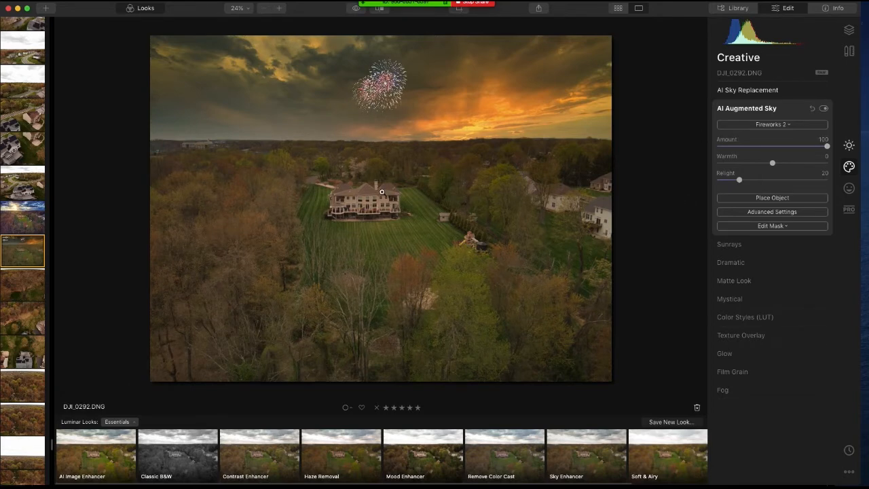
{"action": "left_click", "coordinate": [780, 124]}
{"action": "left_click", "coordinate": [766, 262]}
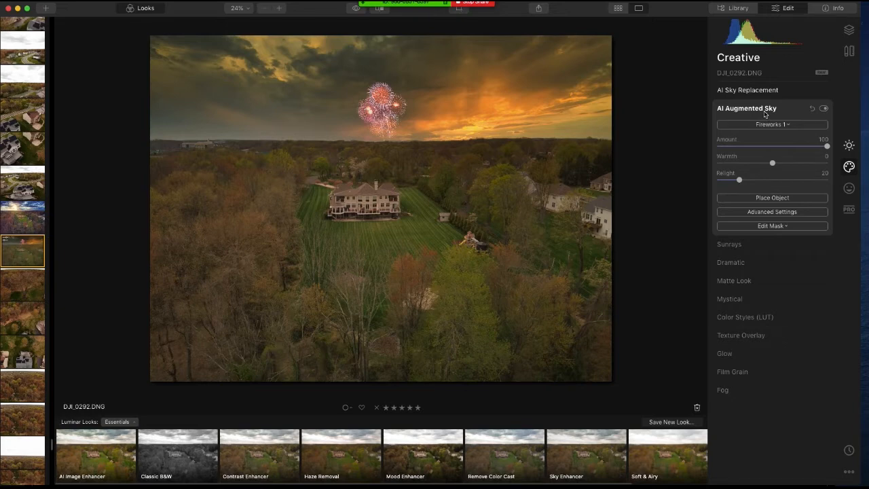
- Remove the fireworks by resetting AI Augmented Sky, and view the Sunrays settings
{"action": "left_click", "coordinate": [811, 109]}
{"action": "left_click", "coordinate": [757, 110]}
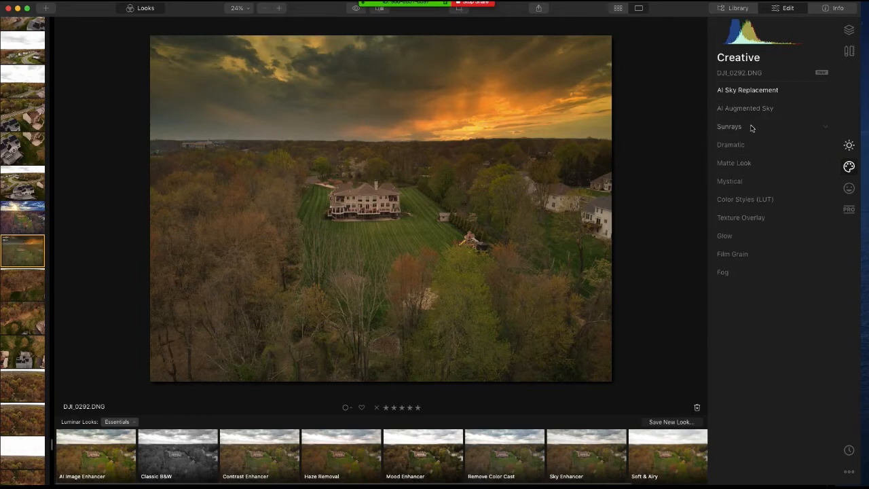
{"action": "left_click", "coordinate": [733, 129]}
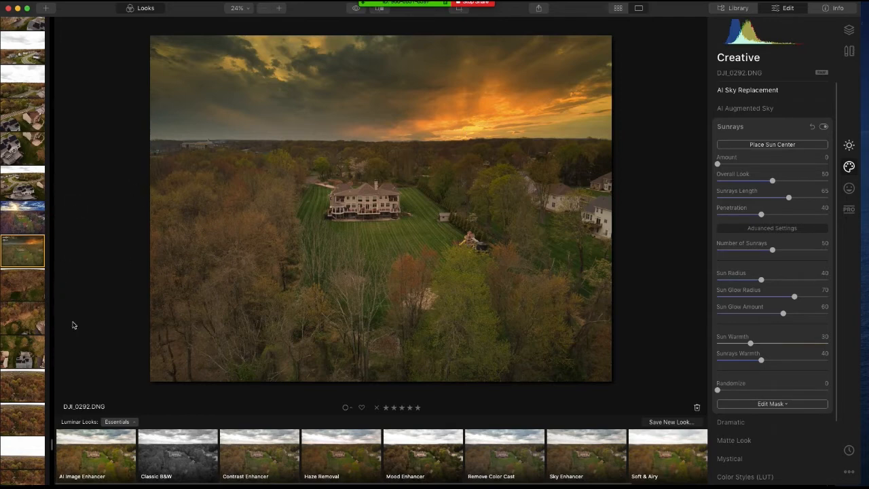
- Open the aerial photo PANO0002.DNG and apply Blue Sky 6 with AI Sky Replacement
{"action": "left_click", "coordinate": [30, 464]}
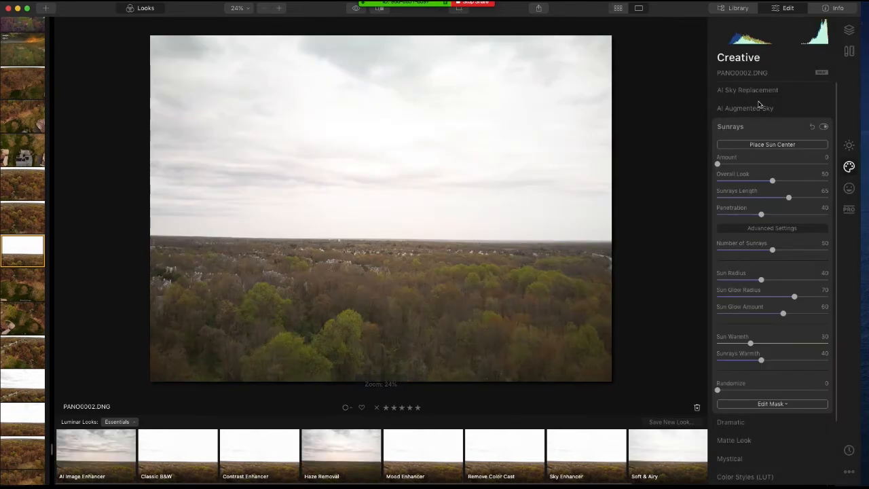
{"action": "left_click", "coordinate": [771, 90]}
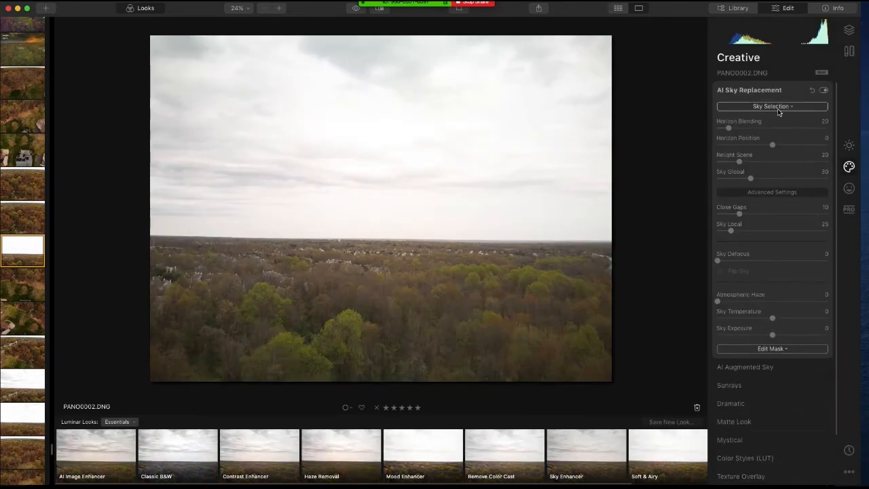
{"action": "left_click", "coordinate": [780, 106]}
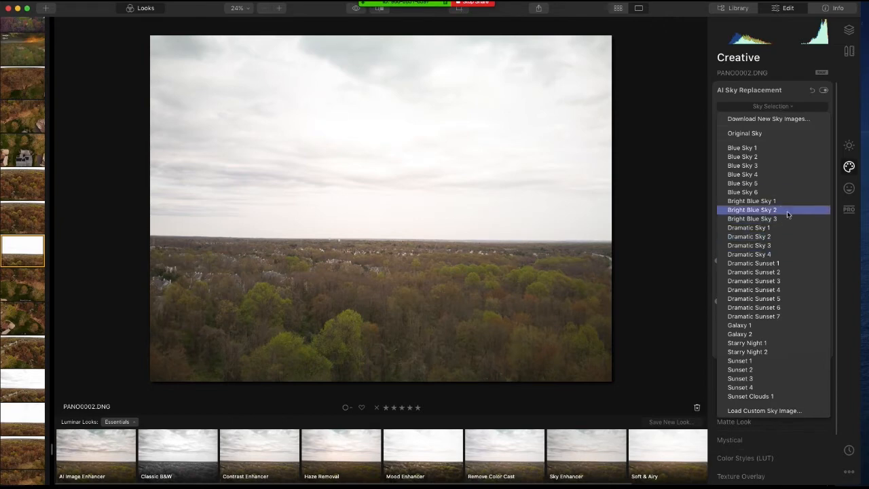
{"action": "left_click", "coordinate": [756, 193]}
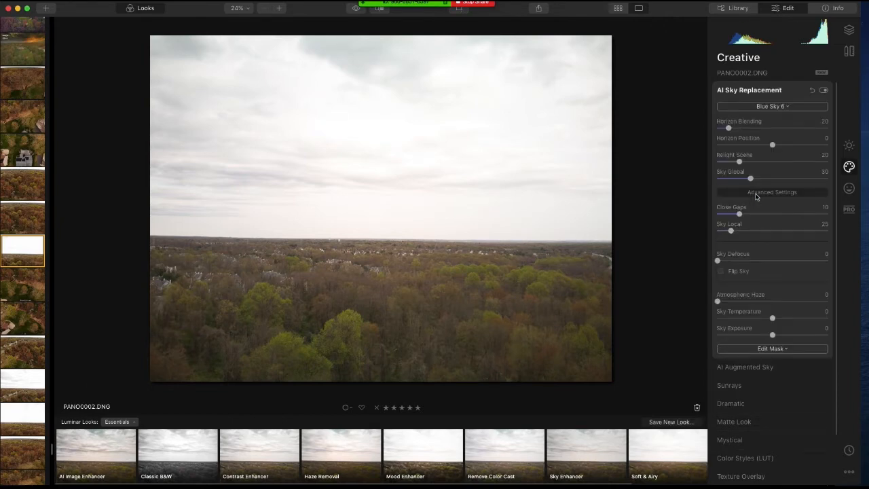
- Close the AI Sky Replacement settings and compare the replaced sky with the original photo
{"action": "left_click", "coordinate": [757, 90]}
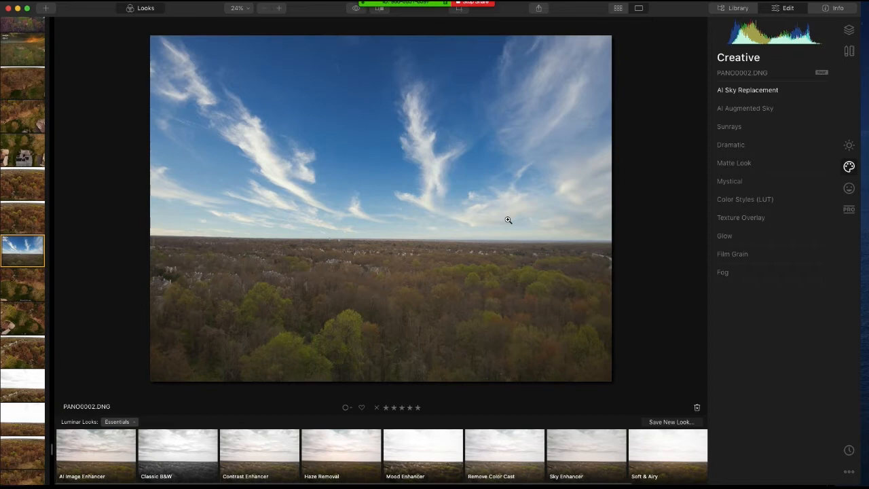
{"action": "left_click", "coordinate": [353, 13]}
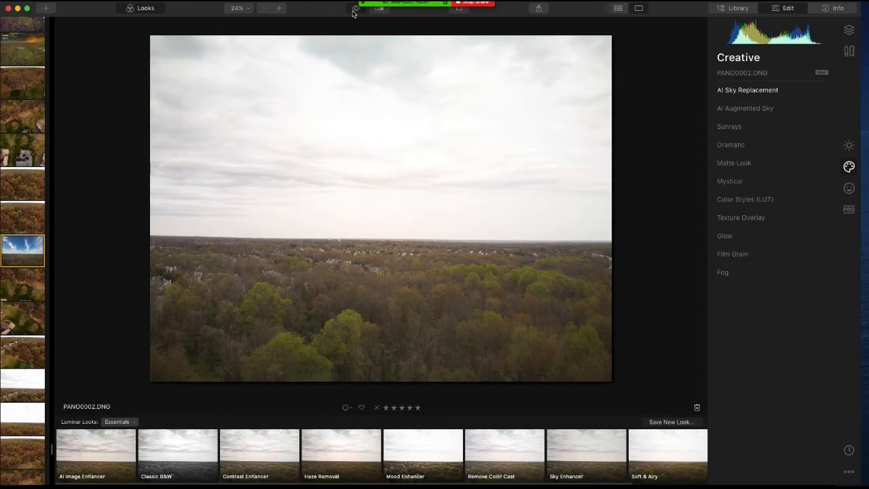
{"action": "left_click", "coordinate": [353, 12]}
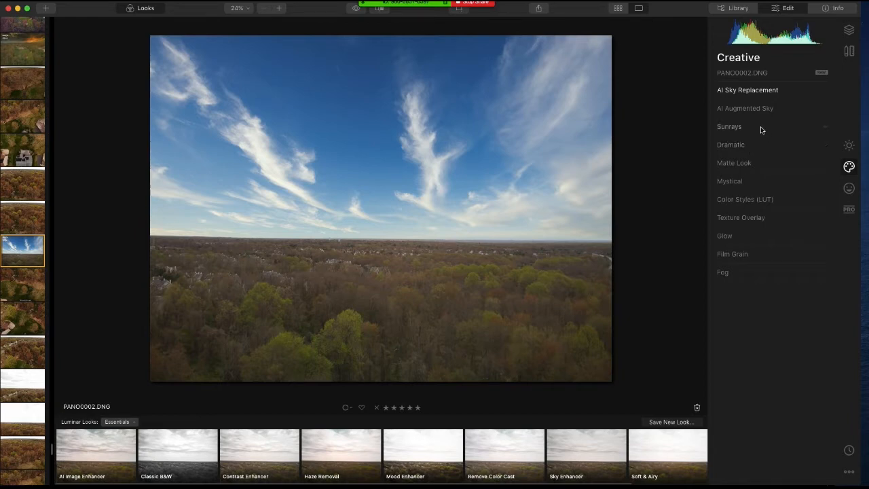
- Add Sunrays with the sun center just beyond the photo's right edge at the horizon, Amount 63, Sun Warmth 65 and Sunrays Warmth 69
{"action": "left_click", "coordinate": [823, 128]}
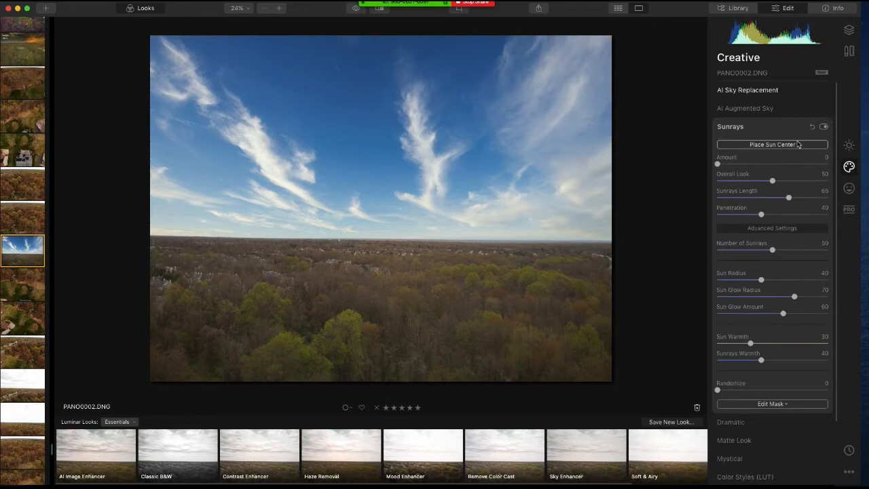
{"action": "left_click", "coordinate": [788, 144]}
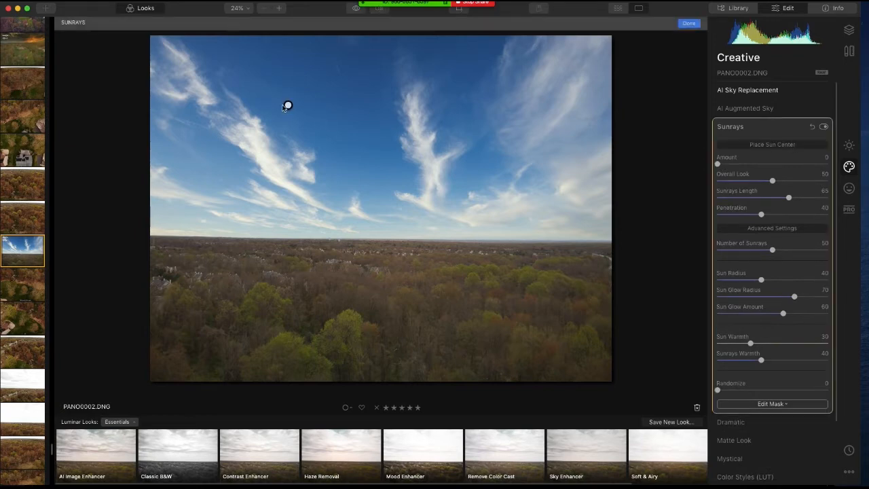
{"action": "left_click_drag", "start_coordinate": [288, 105], "coordinate": [613, 237]}
{"action": "left_click_drag", "start_coordinate": [719, 164], "coordinate": [786, 164]}
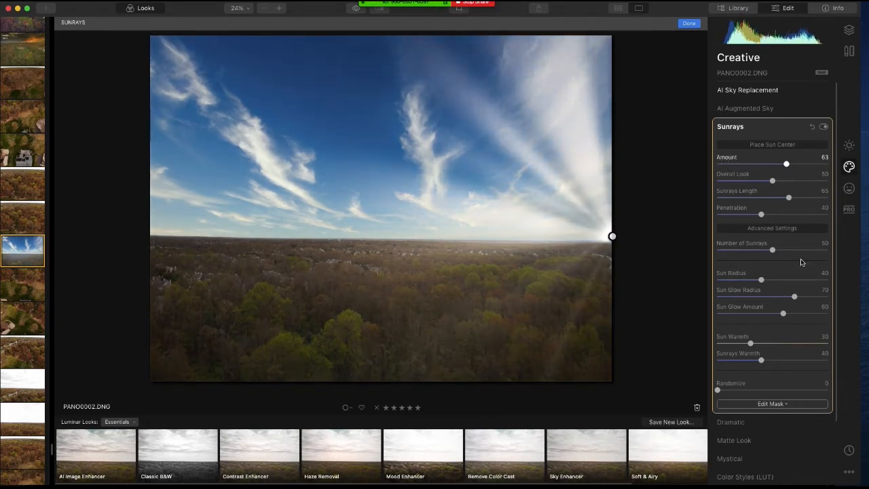
{"action": "left_click_drag", "start_coordinate": [752, 343], "coordinate": [794, 360]}
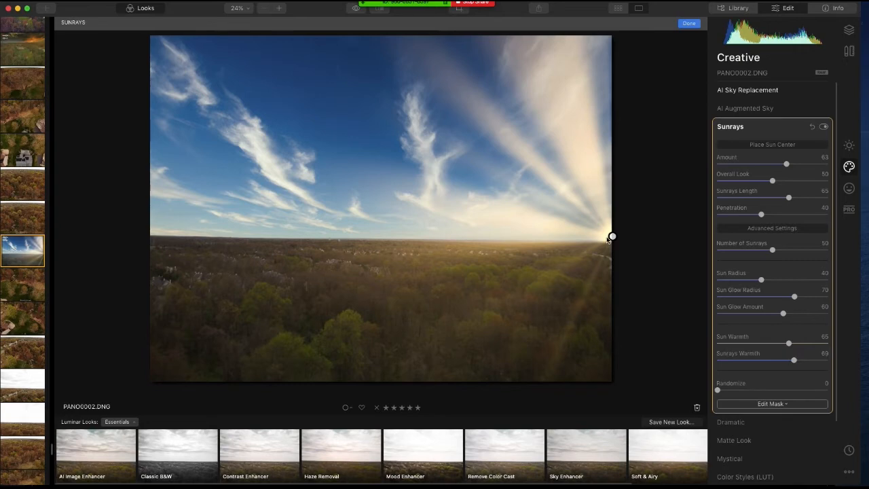
{"action": "left_click_drag", "start_coordinate": [612, 235], "coordinate": [627, 233]}
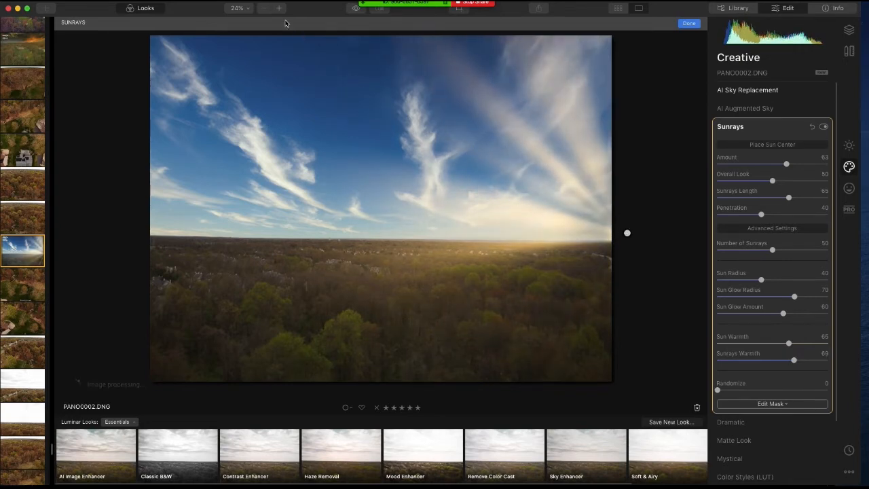
- Compare the photo with Sunrays against the original by toggling the before view twice
{"action": "left_click", "coordinate": [354, 9]}
{"action": "left_click", "coordinate": [353, 9]}
{"action": "left_click", "coordinate": [353, 10]}
{"action": "left_click", "coordinate": [353, 9]}
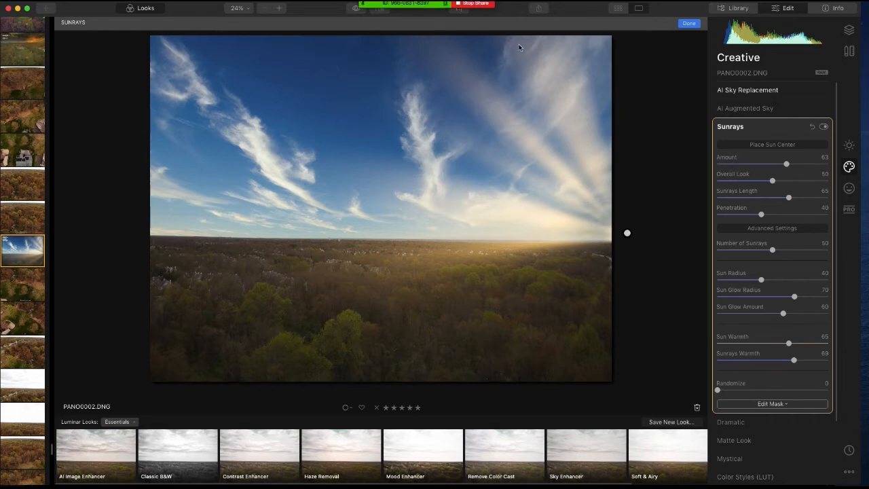
- Close Sunrays, try the Dramatic effect's amount and return it to zero
{"action": "left_click", "coordinate": [738, 131]}
{"action": "left_click", "coordinate": [740, 145]}
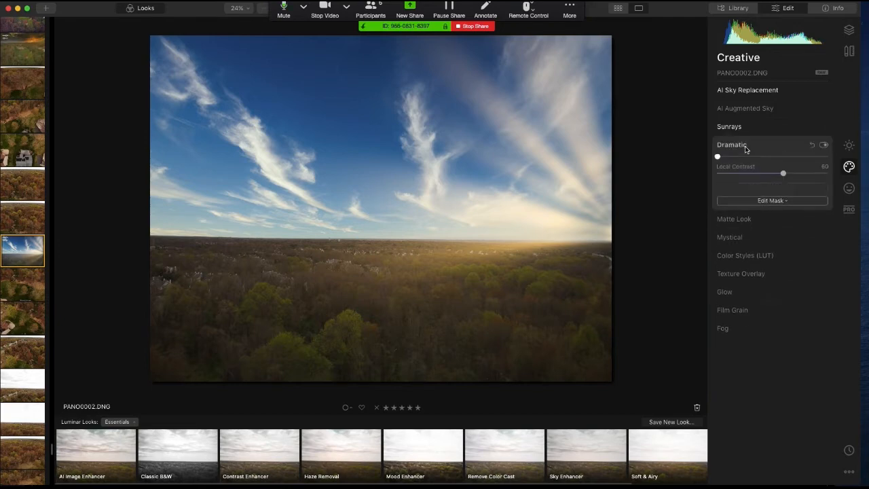
{"action": "left_click_drag", "start_coordinate": [771, 167], "coordinate": [717, 168]}
{"action": "left_click", "coordinate": [750, 145]}
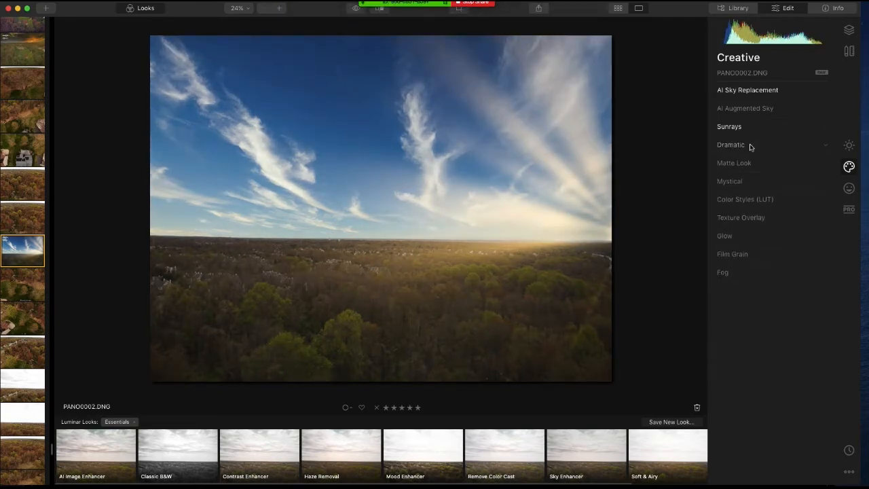
- Apply the Palm Springs LUT to the photo with Color Styles (LUT)
{"action": "left_click", "coordinate": [773, 201]}
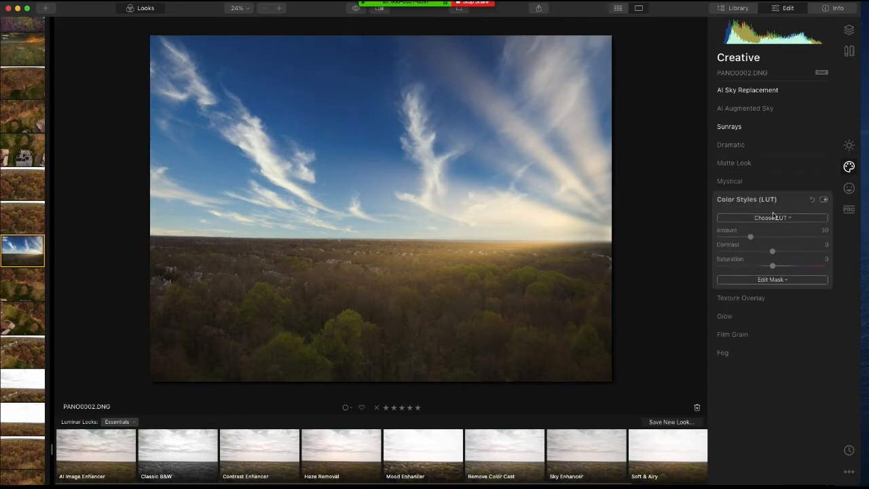
{"action": "left_click", "coordinate": [779, 220]}
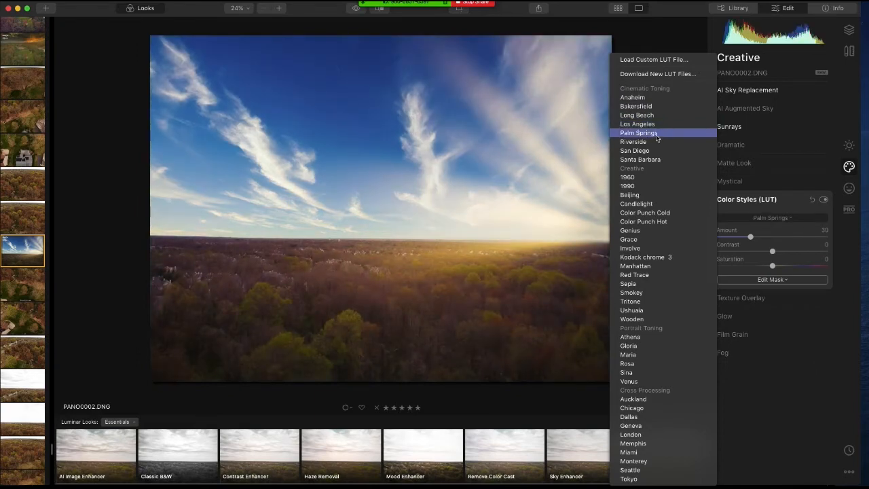
{"action": "left_click", "coordinate": [656, 136]}
- Compare the Palm Springs color style with the original photo by toggling the before view twice
{"action": "left_click", "coordinate": [354, 10]}
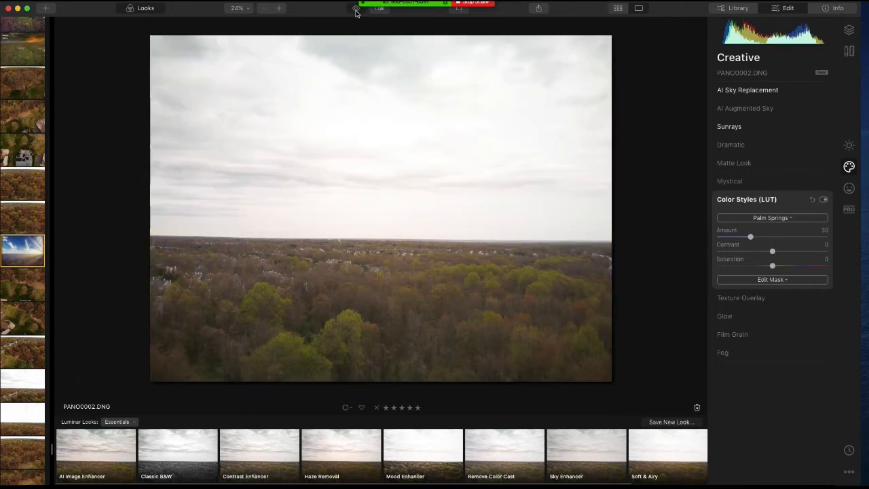
{"action": "left_click", "coordinate": [355, 10]}
{"action": "left_click", "coordinate": [355, 10]}
{"action": "left_click", "coordinate": [356, 10]}
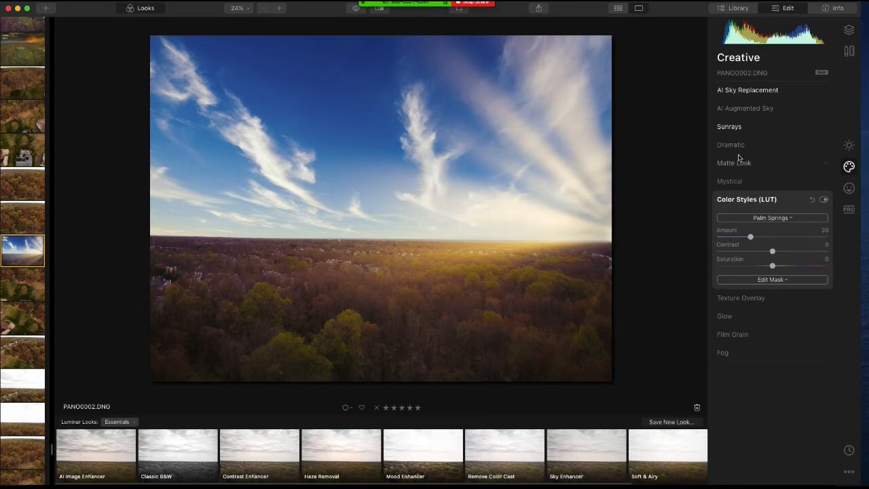
- Remove the sun rays by resetting Sunrays, and close its settings
{"action": "left_click", "coordinate": [747, 129]}
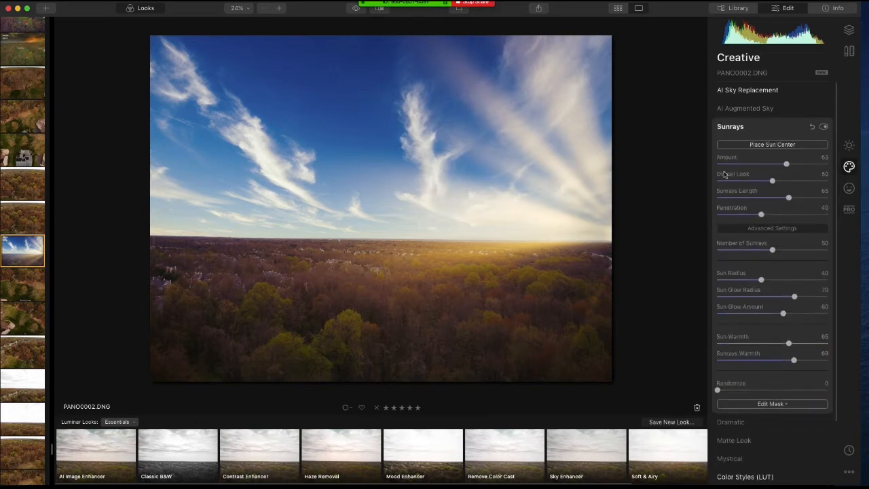
{"action": "left_click", "coordinate": [812, 127]}
{"action": "left_click", "coordinate": [760, 133]}
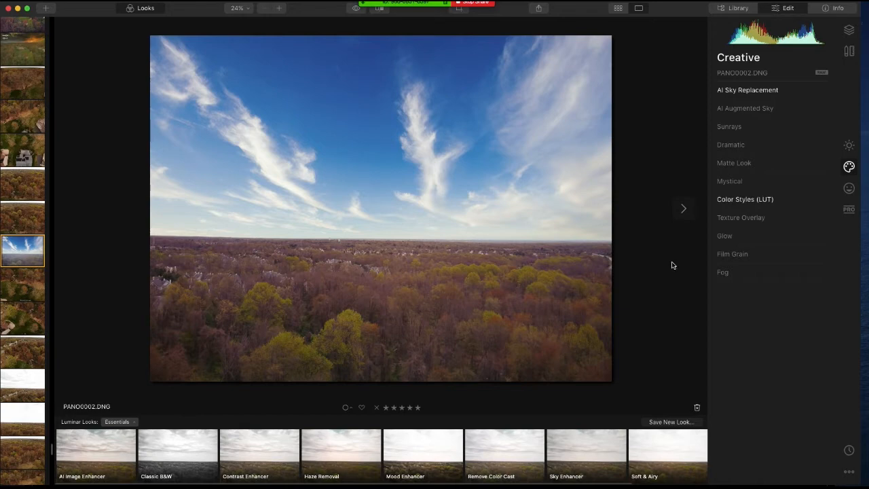
- Switch to Lightroom Classic and draw a wide Radial Filter in the upper sky of PANO0008.DNG with Exposure at -4.00
{"action": "key", "text": "super+Tab"}
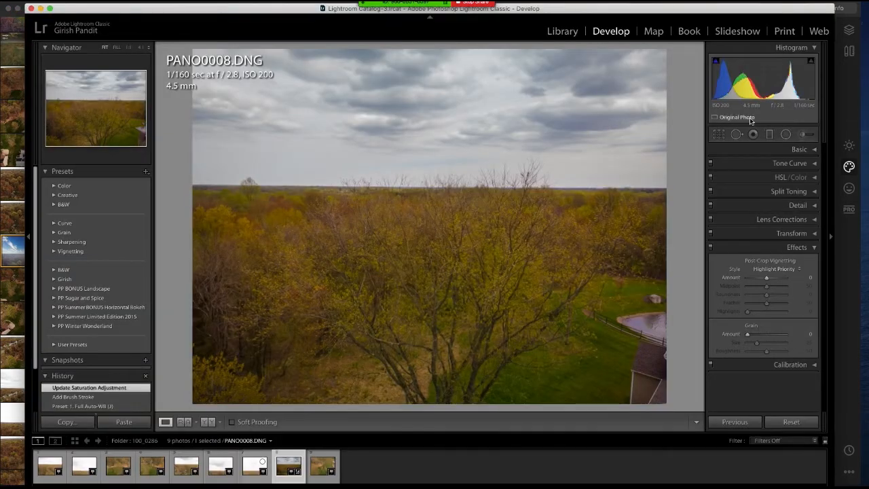
{"action": "left_click", "coordinate": [785, 135]}
{"action": "left_click_drag", "start_coordinate": [473, 91], "coordinate": [607, 123]}
{"action": "left_click_drag", "start_coordinate": [768, 196], "coordinate": [732, 196]}
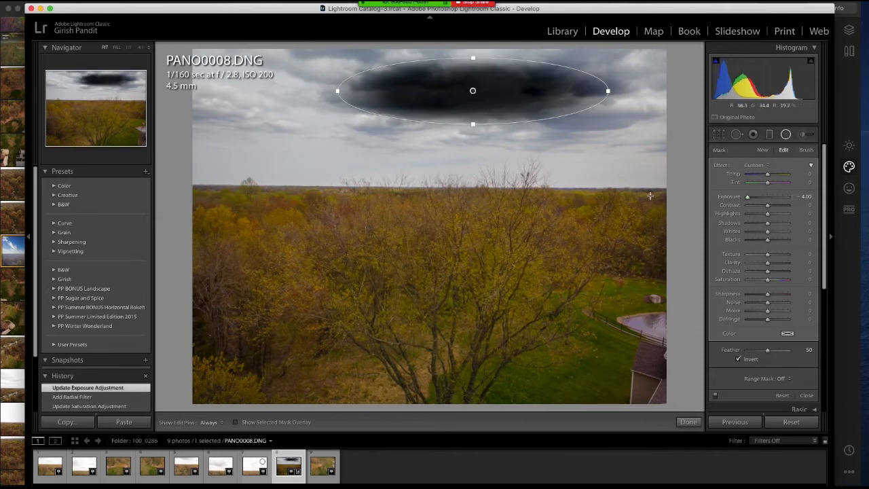
{"action": "left_click", "coordinate": [786, 135]}
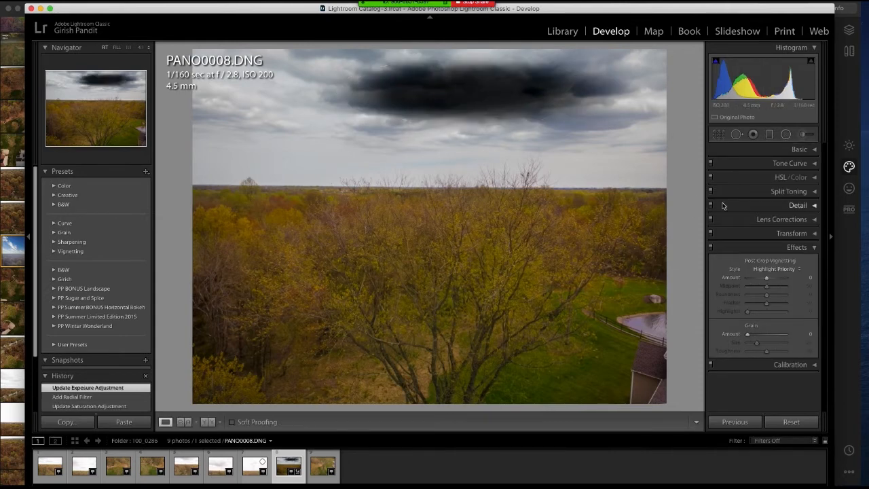
- Examine the Basic, Tone Curve and Split Toning adjustments available for the photo
{"action": "left_click", "coordinate": [814, 151]}
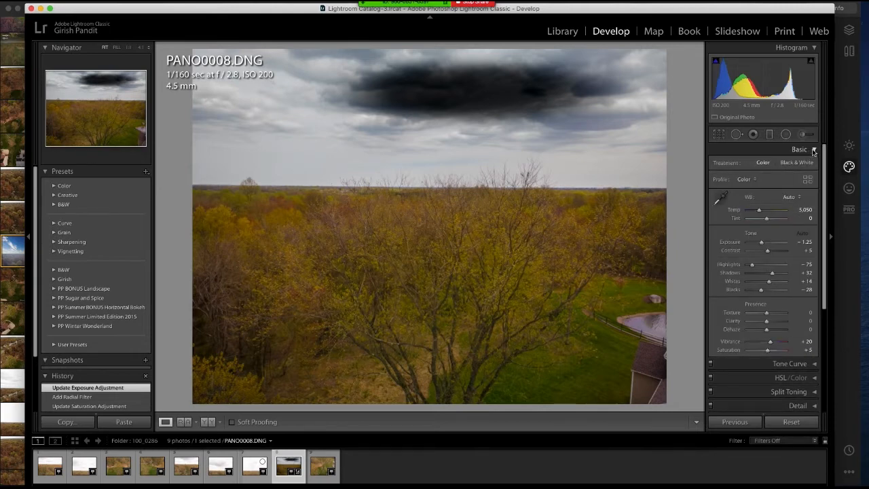
{"action": "left_click", "coordinate": [814, 150]}
{"action": "left_click", "coordinate": [812, 164]}
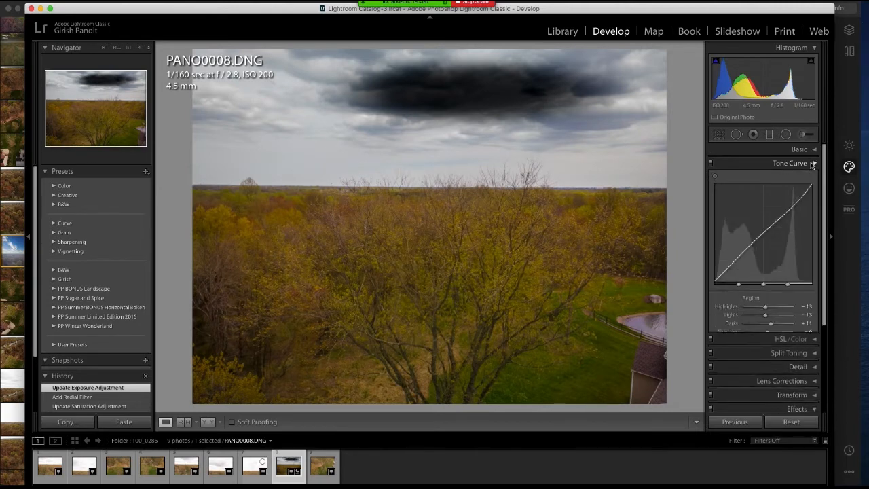
{"action": "left_click", "coordinate": [812, 165]}
{"action": "left_click", "coordinate": [810, 193]}
{"action": "left_click", "coordinate": [812, 192]}
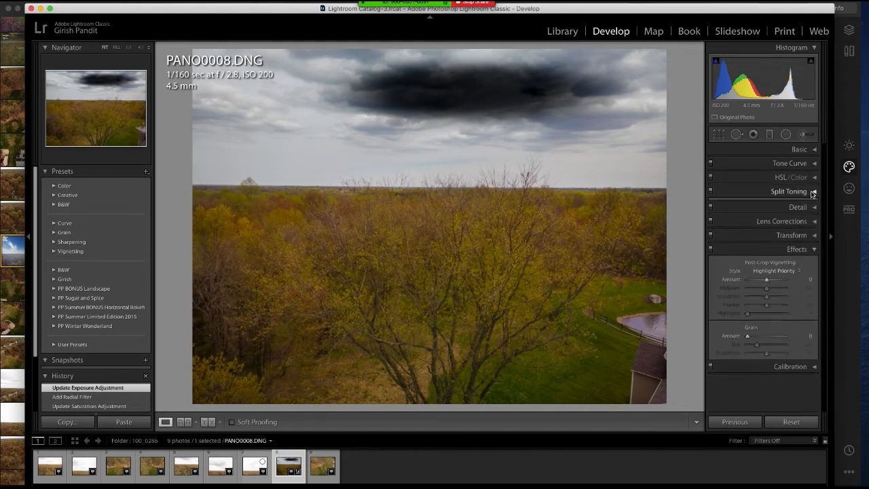
- Delete the dark Radial Filter from the sky
{"action": "left_click", "coordinate": [736, 134]}
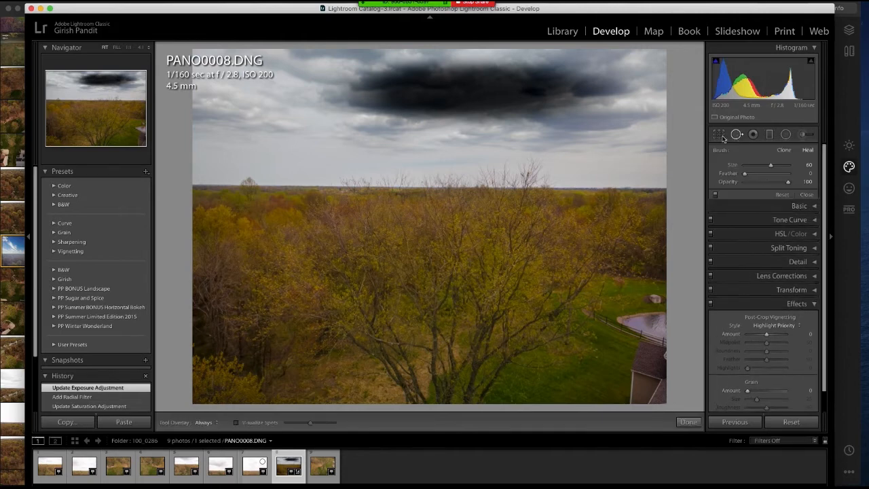
{"action": "left_click", "coordinate": [786, 134]}
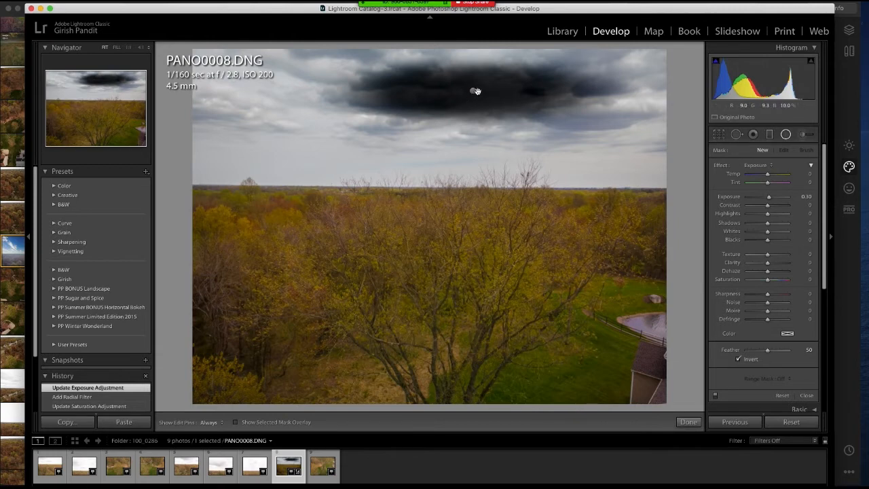
{"action": "left_click", "coordinate": [474, 91]}
{"action": "key", "text": "Delete"}
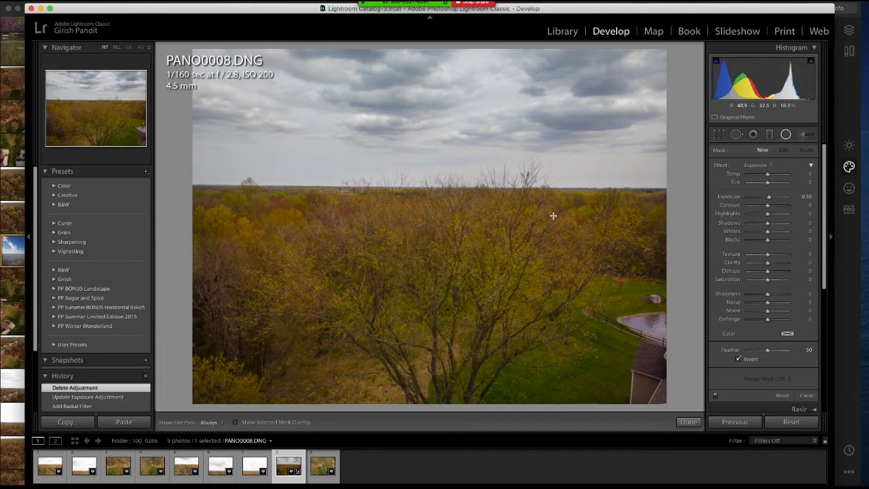
- Switch back to Luminar and, in the Professional tools' Advanced Contrast, set Highlights Contrast to 99 and Midtones Contrast to 72
{"action": "key", "text": "Tab"}
{"action": "key", "text": "Tab"}
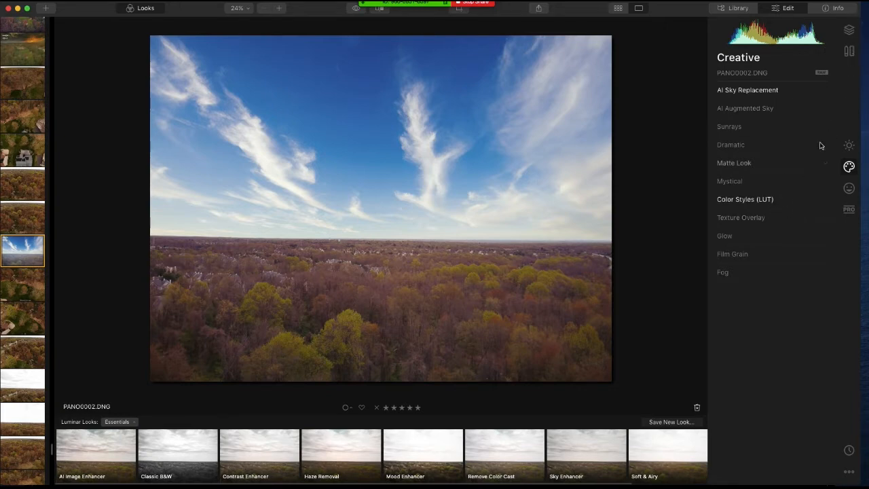
{"action": "left_click", "coordinate": [848, 210]}
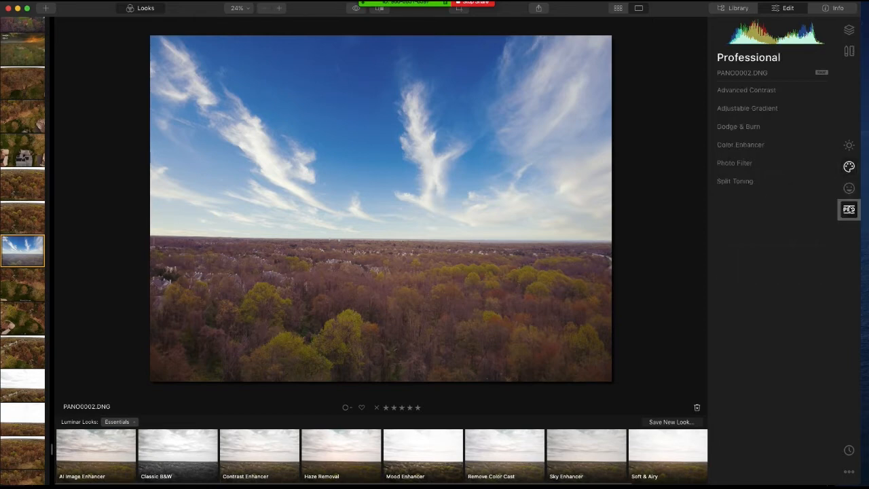
{"action": "left_click", "coordinate": [766, 93]}
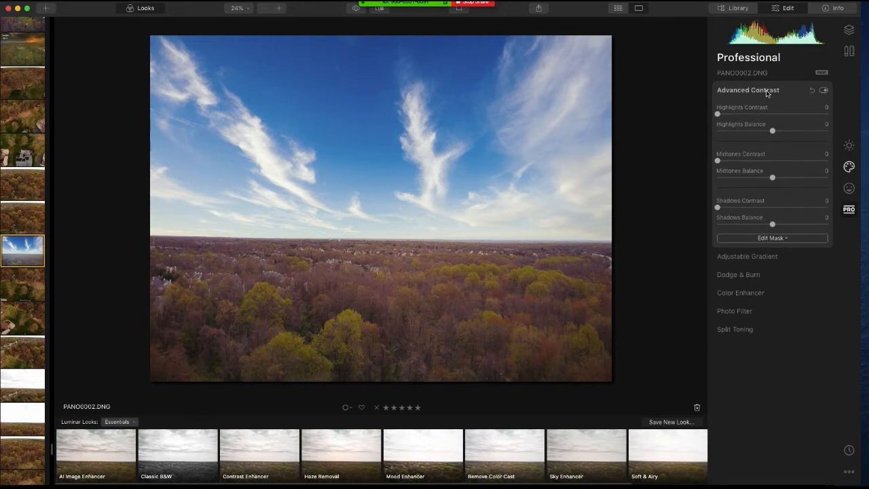
{"action": "left_click_drag", "start_coordinate": [719, 115], "coordinate": [834, 120]}
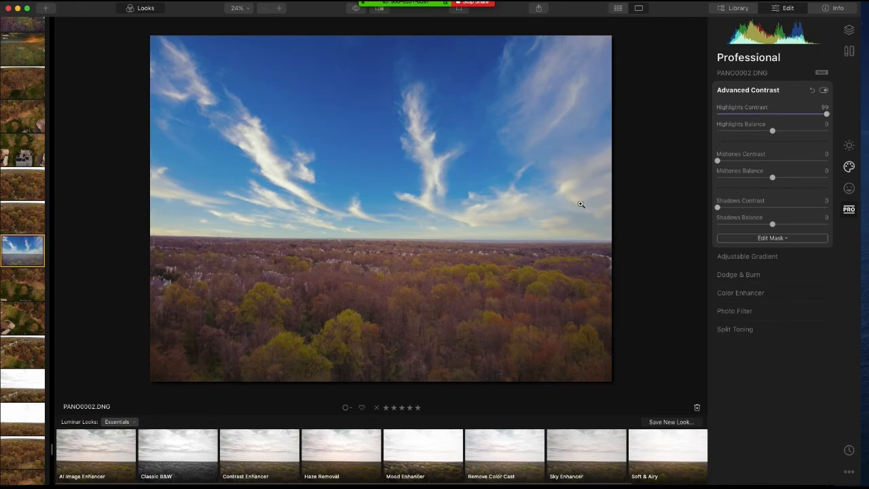
{"action": "left_click_drag", "start_coordinate": [717, 161], "coordinate": [802, 173]}
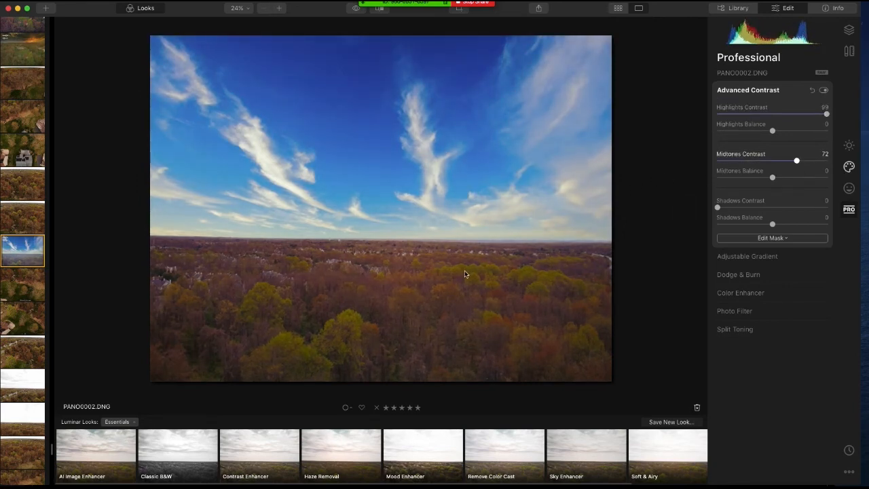
- Compare the contrast edit with the original photo several times, and reset Advanced Contrast
{"action": "left_click", "coordinate": [356, 10]}
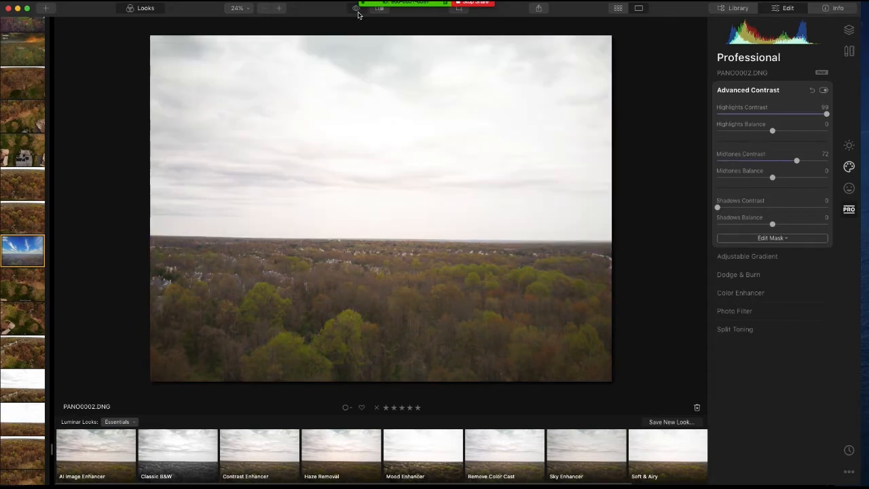
{"action": "left_click", "coordinate": [357, 10]}
{"action": "left_click", "coordinate": [356, 11]}
{"action": "left_click", "coordinate": [357, 10]}
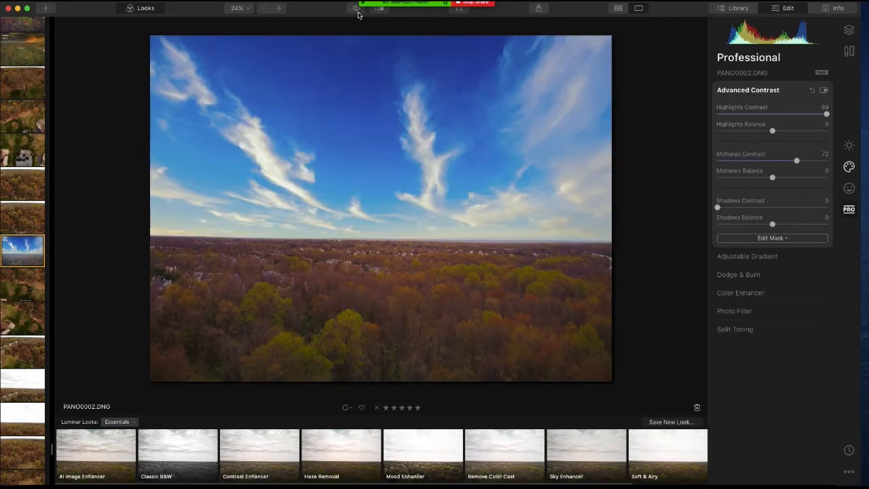
{"action": "left_click", "coordinate": [357, 12]}
{"action": "left_click", "coordinate": [358, 11]}
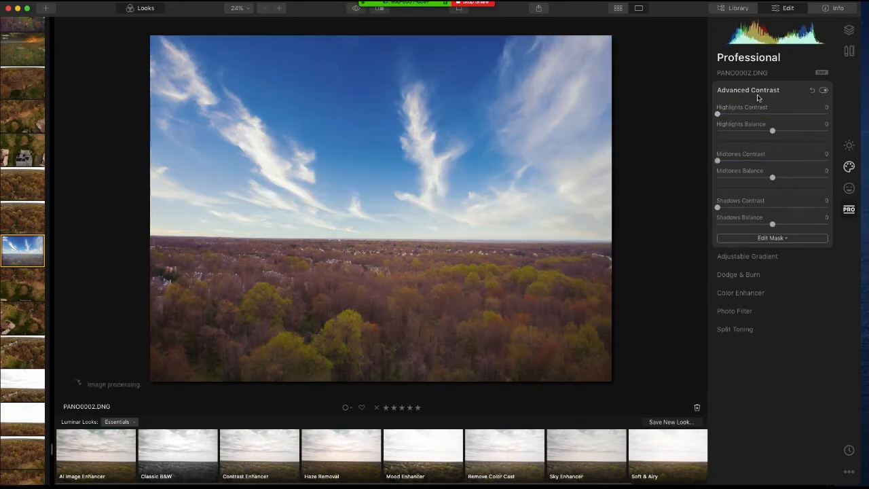
- Centre an Adjustable Gradient on the horizon and set its top part to Exposure -39, Contrast 38 and Warmth 51
{"action": "left_click", "coordinate": [754, 91]}
{"action": "left_click", "coordinate": [754, 114]}
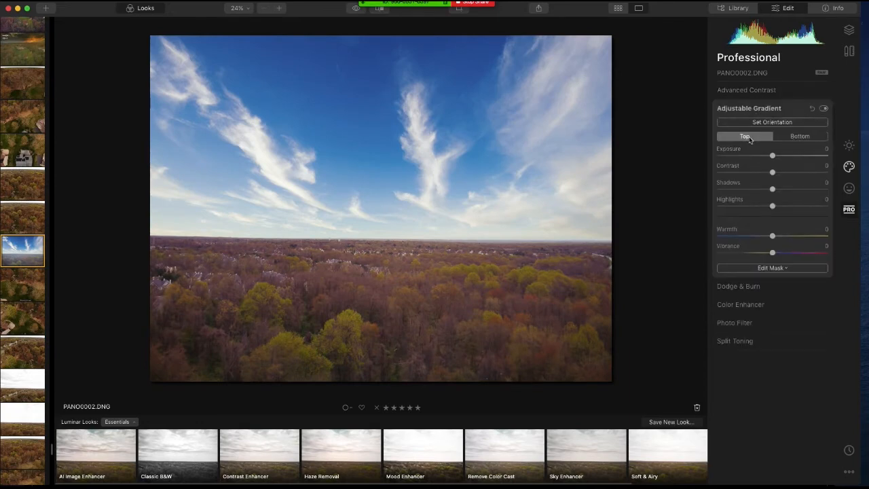
{"action": "left_click", "coordinate": [765, 124]}
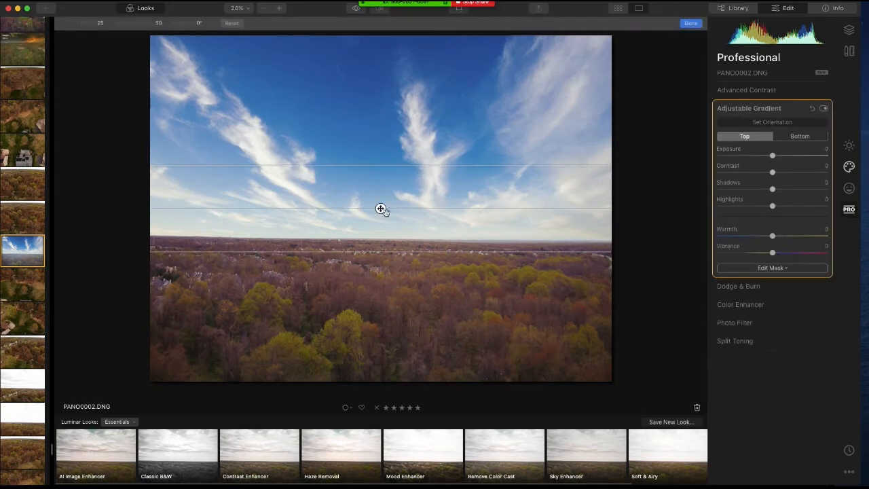
{"action": "left_click_drag", "start_coordinate": [381, 209], "coordinate": [379, 240]}
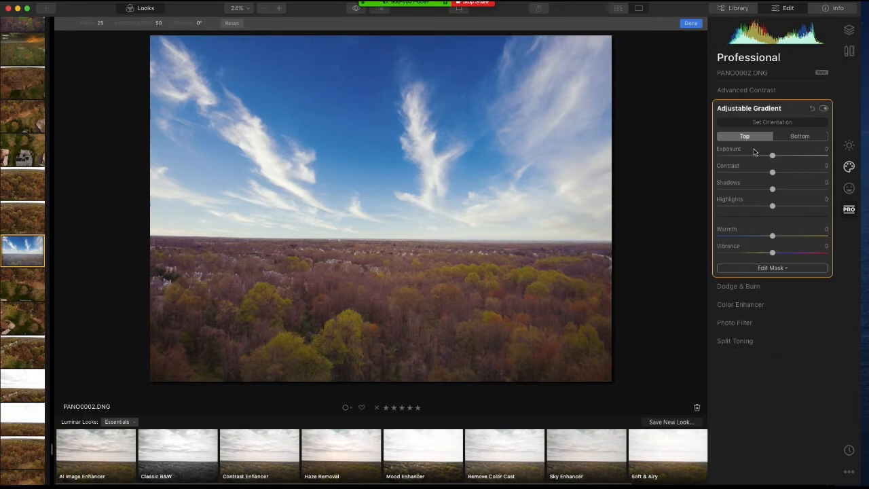
{"action": "left_click_drag", "start_coordinate": [772, 156], "coordinate": [794, 173]}
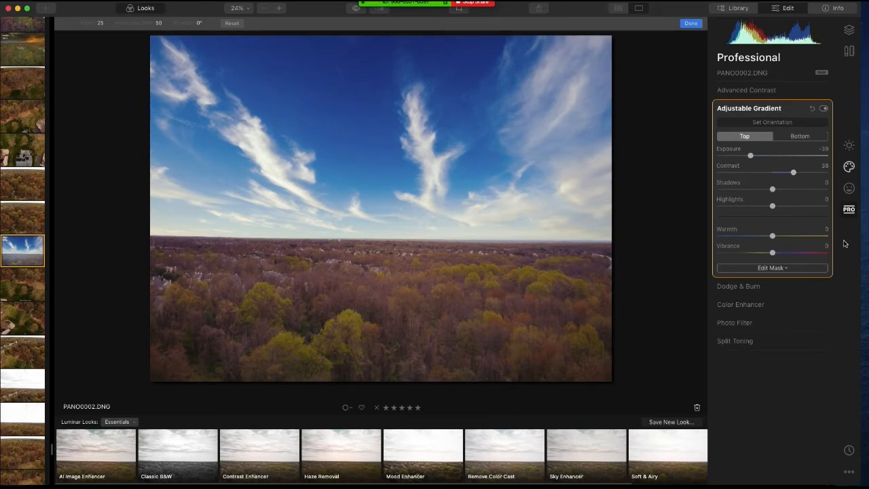
{"action": "left_click_drag", "start_coordinate": [773, 235], "coordinate": [803, 241]}
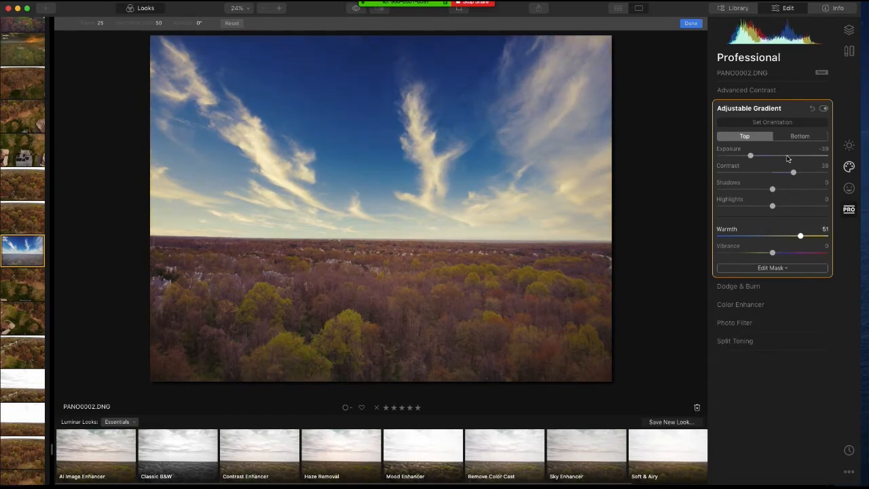
- Set the Adjustable Gradient's bottom part to Warmth 19 and Exposure 6, and check its mask options
{"action": "left_click", "coordinate": [800, 139]}
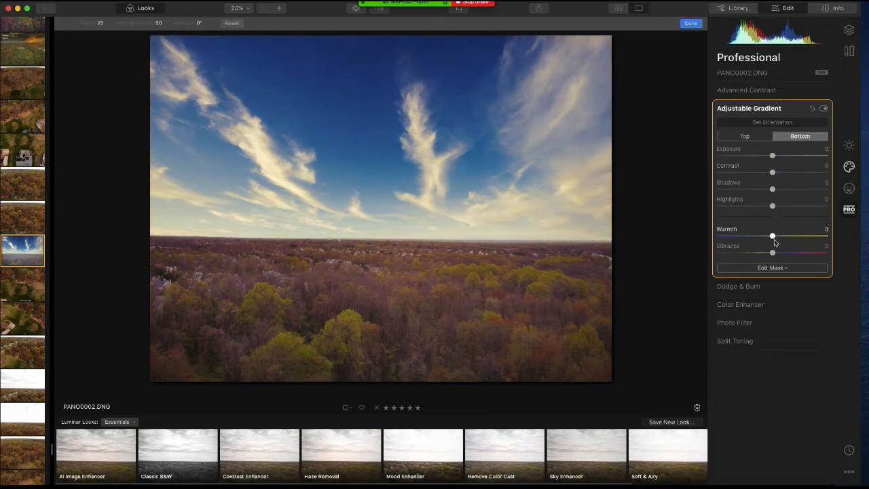
{"action": "left_click_drag", "start_coordinate": [775, 237], "coordinate": [785, 238]}
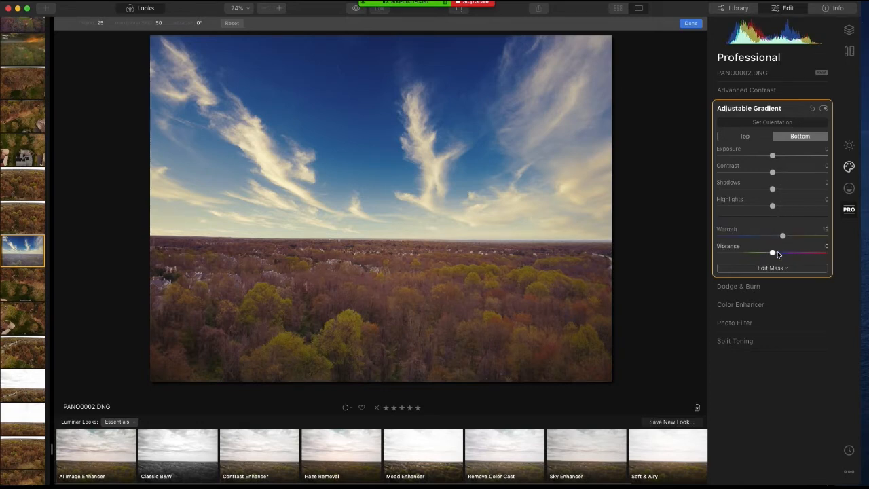
{"action": "left_click_drag", "start_coordinate": [772, 156], "coordinate": [775, 156]}
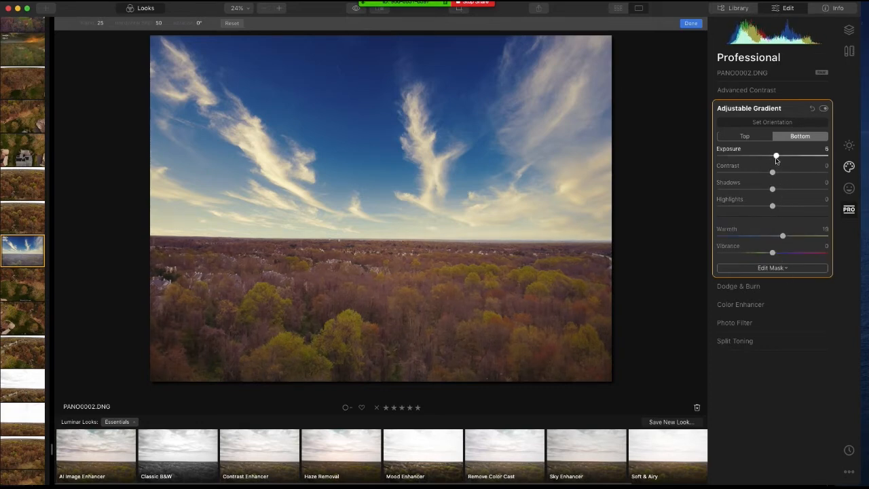
{"action": "mouse_move", "coordinate": [480, 167]}
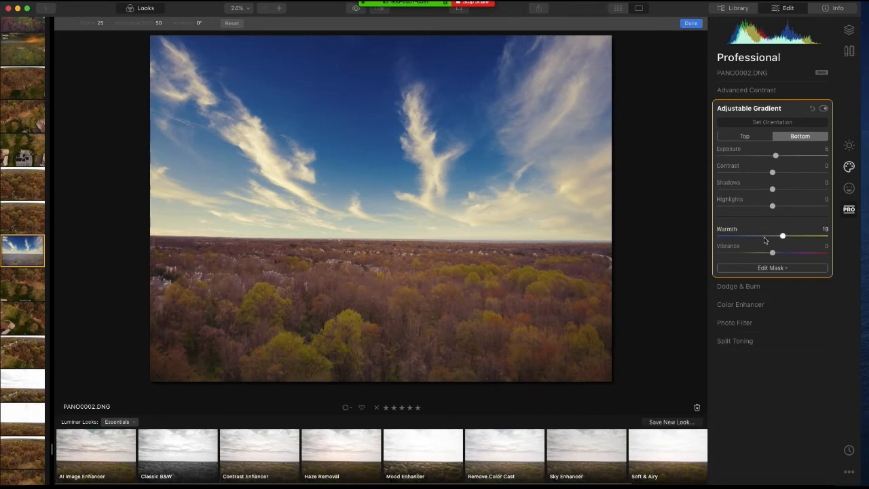
{"action": "left_click", "coordinate": [783, 269]}
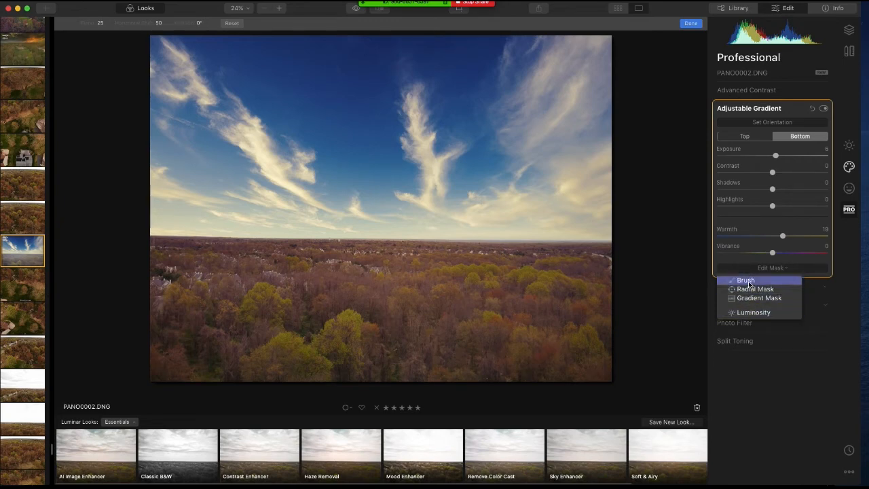
{"action": "left_click", "coordinate": [758, 104]}
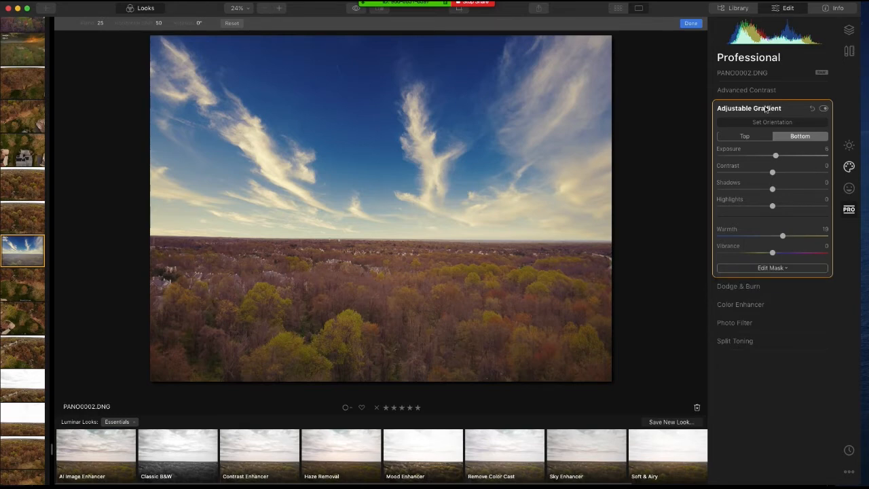
{"action": "left_click", "coordinate": [766, 109]}
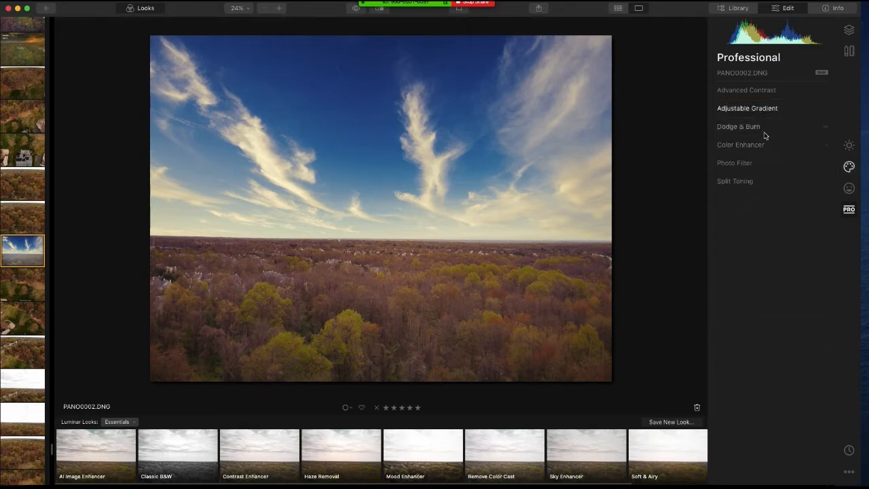
- Lighten the blue sky and clouds with Dodge & Burn strokes at 50% strength
{"action": "left_click", "coordinate": [764, 131]}
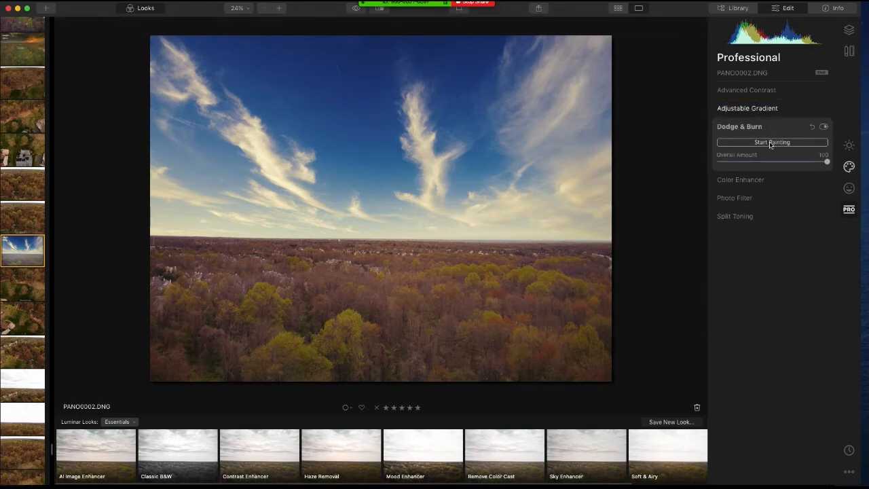
{"action": "left_click", "coordinate": [771, 143]}
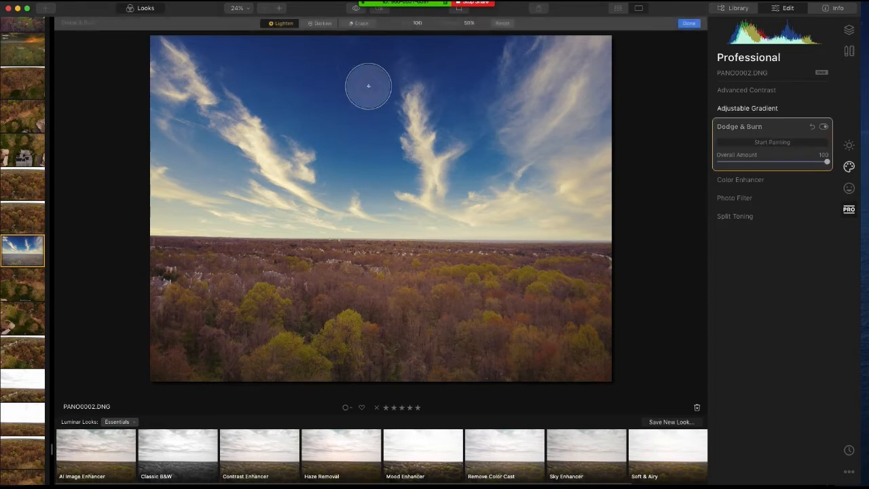
{"action": "mouse_move", "coordinate": [212, 95]}
{"action": "left_mouse_down"}
{"action": "mouse_move", "coordinate": [267, 154]}
{"action": "mouse_move", "coordinate": [316, 129]}
{"action": "mouse_move", "coordinate": [199, 86]}
{"action": "mouse_move", "coordinate": [294, 64]}
{"action": "mouse_move", "coordinate": [410, 100]}
{"action": "mouse_move", "coordinate": [369, 55]}
{"action": "mouse_move", "coordinate": [465, 63]}
{"action": "mouse_move", "coordinate": [482, 106]}
{"action": "mouse_move", "coordinate": [478, 127]}
{"action": "left_mouse_up"}
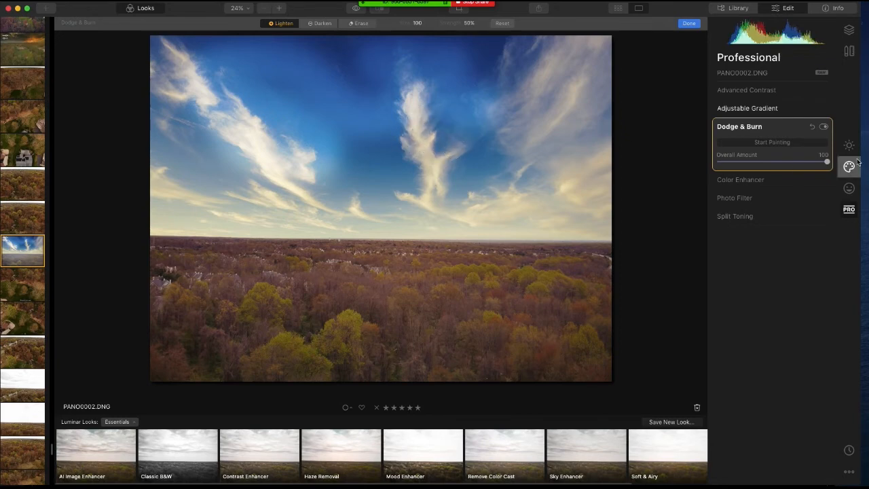
{"action": "left_click", "coordinate": [769, 125]}
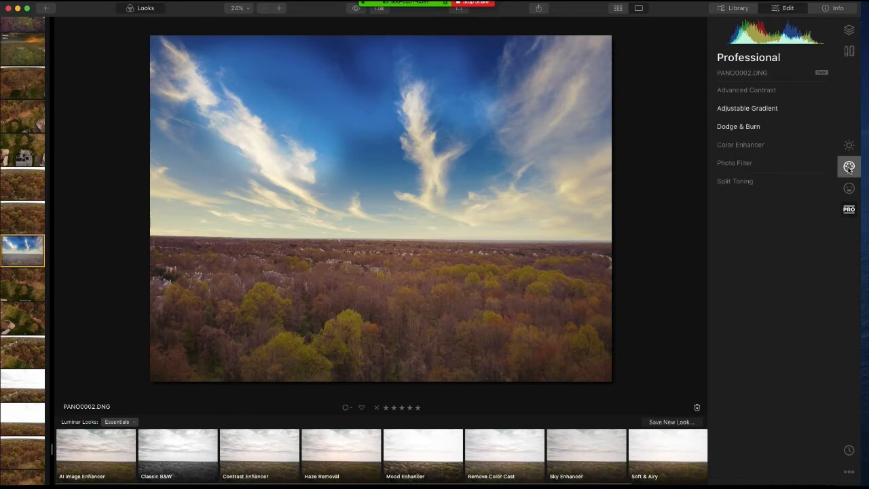
- Brush a mask for the AI Sky Replacement over parts of the sky, dismissing the Zoom update windows
{"action": "left_click", "coordinate": [848, 166]}
{"action": "left_click", "coordinate": [760, 92]}
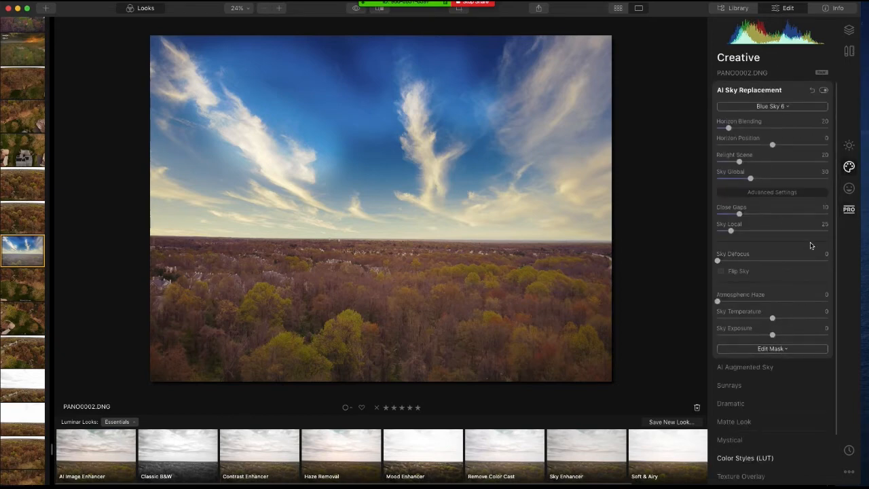
{"action": "left_click", "coordinate": [785, 348]}
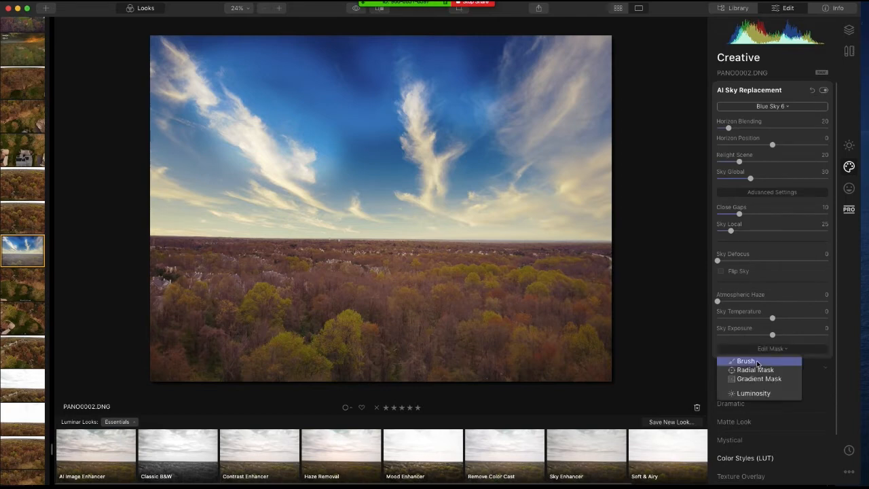
{"action": "left_click", "coordinate": [746, 361]}
{"action": "mouse_move", "coordinate": [610, 236]}
{"action": "left_mouse_down"}
{"action": "mouse_move", "coordinate": [327, 232]}
{"action": "mouse_move", "coordinate": [307, 242]}
{"action": "mouse_move", "coordinate": [304, 224]}
{"action": "mouse_move", "coordinate": [218, 209]}
{"action": "mouse_move", "coordinate": [169, 213]}
{"action": "mouse_move", "coordinate": [171, 228]}
{"action": "mouse_move", "coordinate": [192, 192]}
{"action": "mouse_move", "coordinate": [309, 209]}
{"action": "mouse_move", "coordinate": [400, 198]}
{"action": "mouse_move", "coordinate": [589, 225]}
{"action": "mouse_move", "coordinate": [621, 206]}
{"action": "mouse_move", "coordinate": [474, 180]}
{"action": "mouse_move", "coordinate": [355, 182]}
{"action": "mouse_move", "coordinate": [267, 202]}
{"action": "mouse_move", "coordinate": [173, 195]}
{"action": "left_mouse_up"}
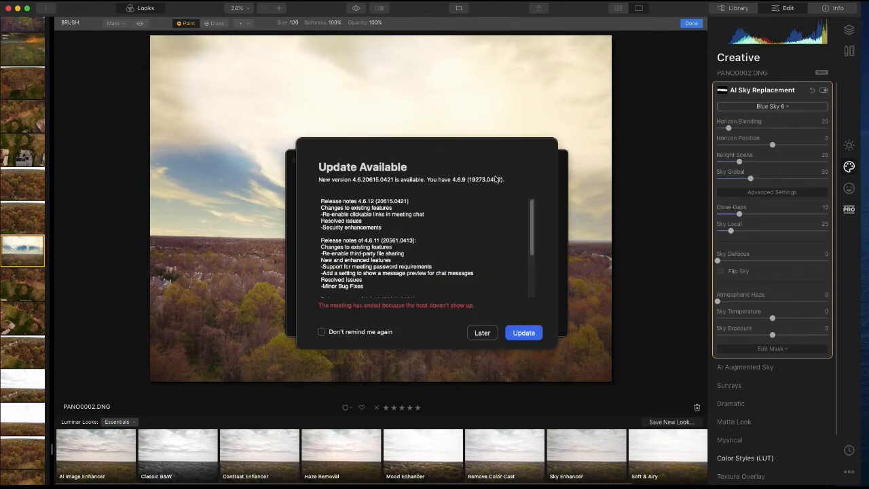
{"action": "left_click", "coordinate": [481, 332]}
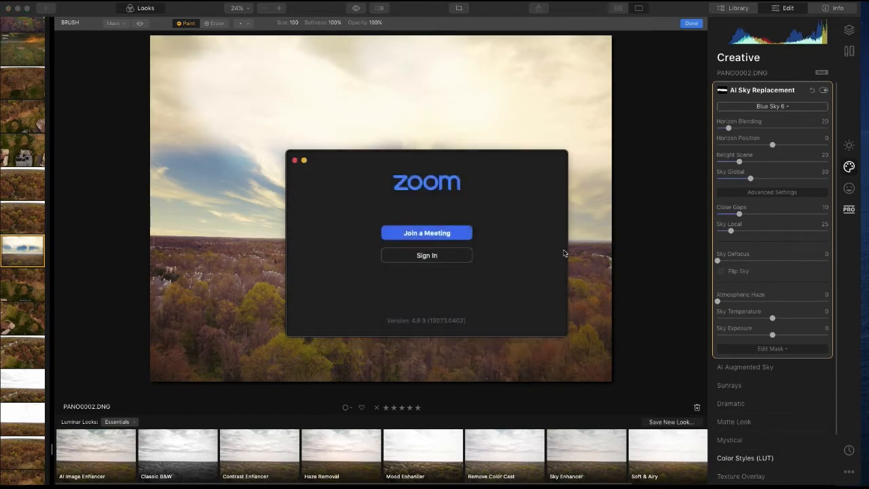
{"action": "left_click", "coordinate": [638, 179]}
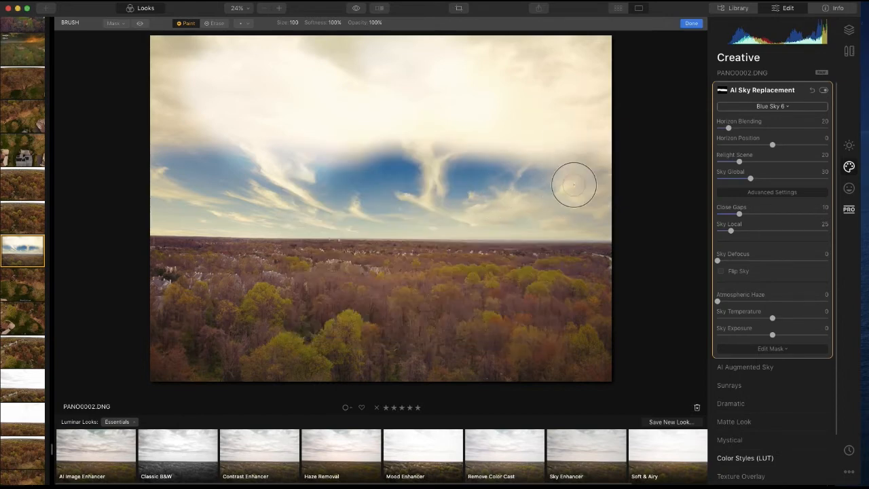
{"action": "mouse_move", "coordinate": [591, 196]}
{"action": "left_mouse_down"}
{"action": "mouse_move", "coordinate": [209, 153]}
{"action": "mouse_move", "coordinate": [177, 182]}
{"action": "mouse_move", "coordinate": [260, 128]}
{"action": "left_mouse_up"}
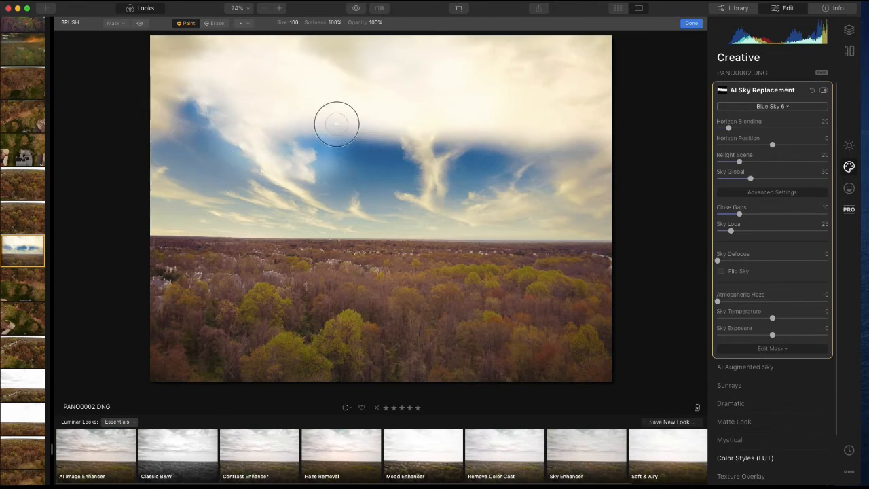
{"action": "mouse_move", "coordinate": [364, 101]}
{"action": "left_mouse_down"}
{"action": "mouse_move", "coordinate": [445, 66]}
{"action": "mouse_move", "coordinate": [492, 71]}
{"action": "left_mouse_up"}
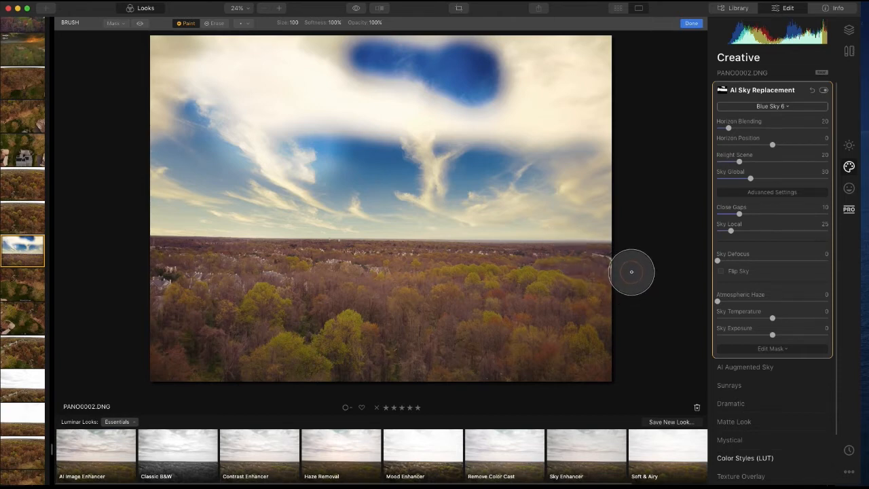
- Reset AI Sky Replacement with its mask and replace the sky with Dramatic Sunset 3
{"action": "left_click", "coordinate": [784, 350]}
{"action": "left_click", "coordinate": [790, 349]}
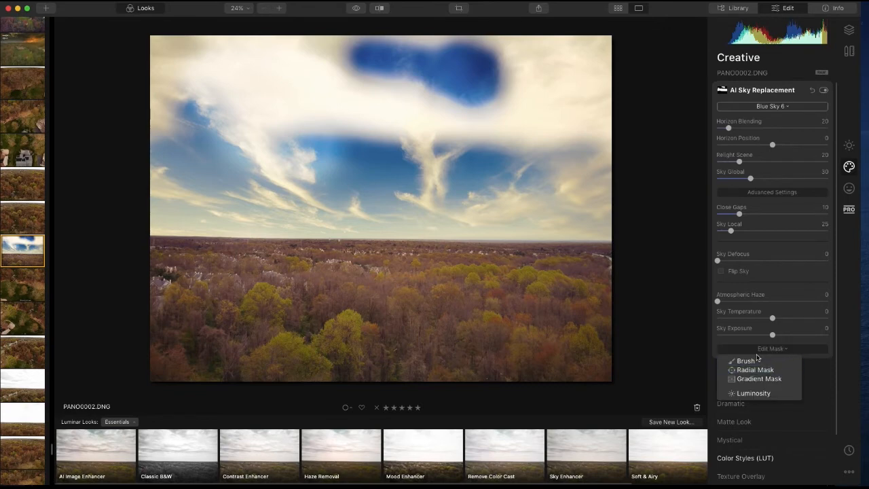
{"action": "left_click", "coordinate": [787, 350]}
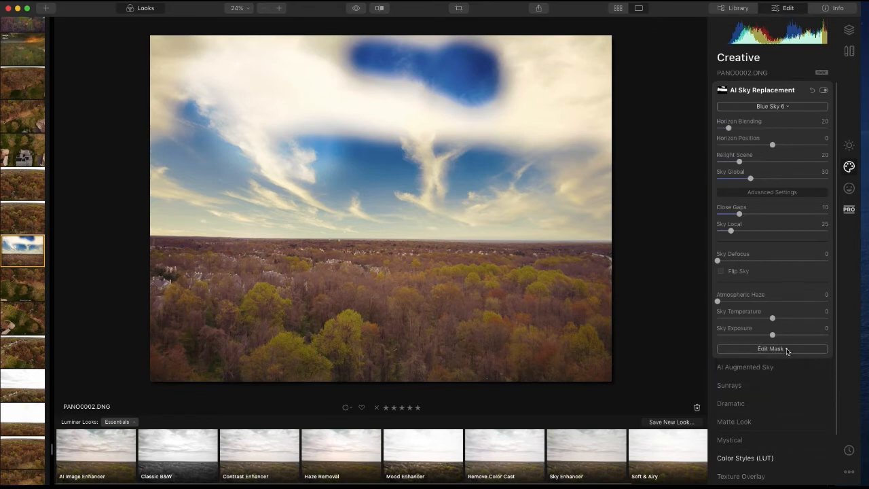
{"action": "left_click", "coordinate": [811, 90]}
{"action": "left_click", "coordinate": [780, 106]}
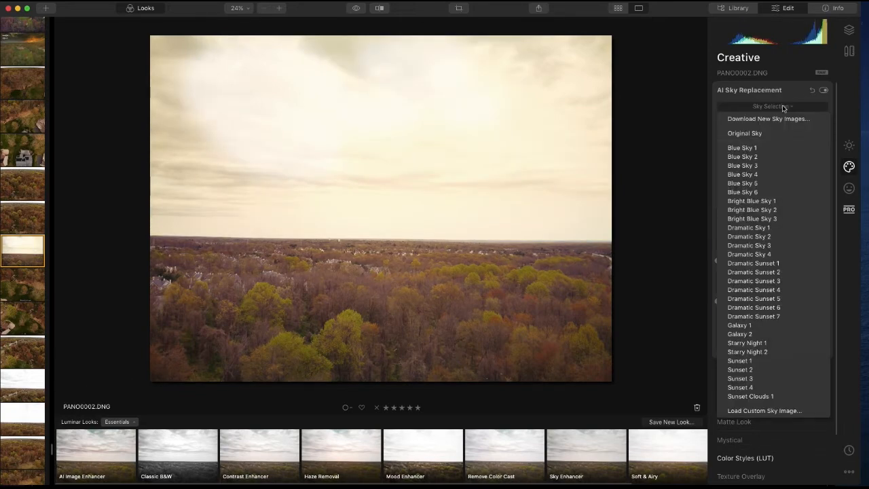
{"action": "left_click", "coordinate": [777, 281]}
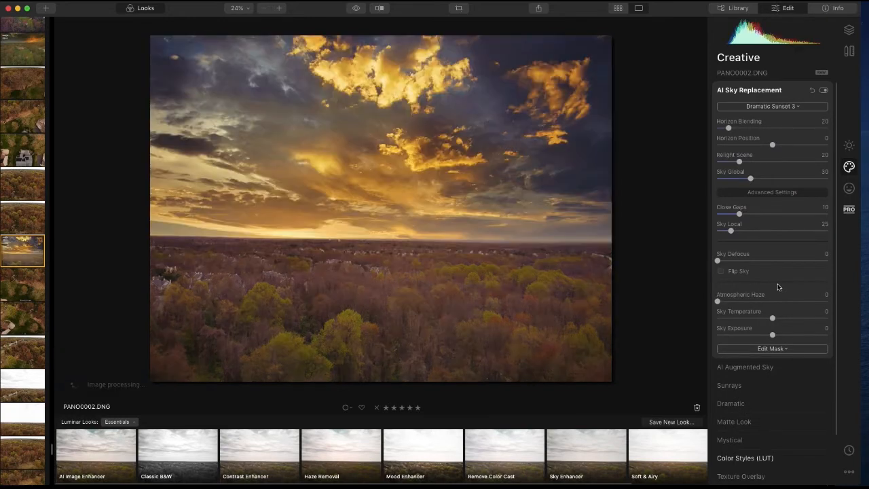
{"action": "left_click", "coordinate": [749, 91]}
- Try lightening a patch in the middle of the forest with Dodge & Burn, and erase the stroke
{"action": "left_click", "coordinate": [848, 210]}
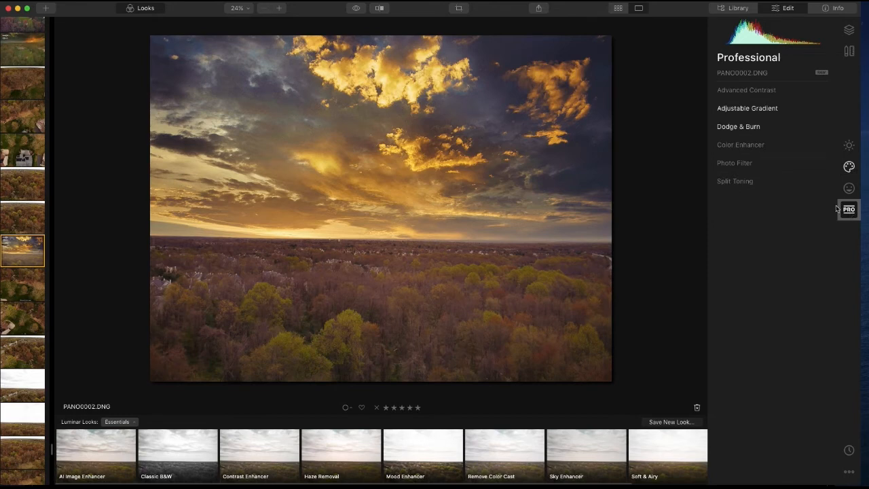
{"action": "left_click", "coordinate": [773, 127]}
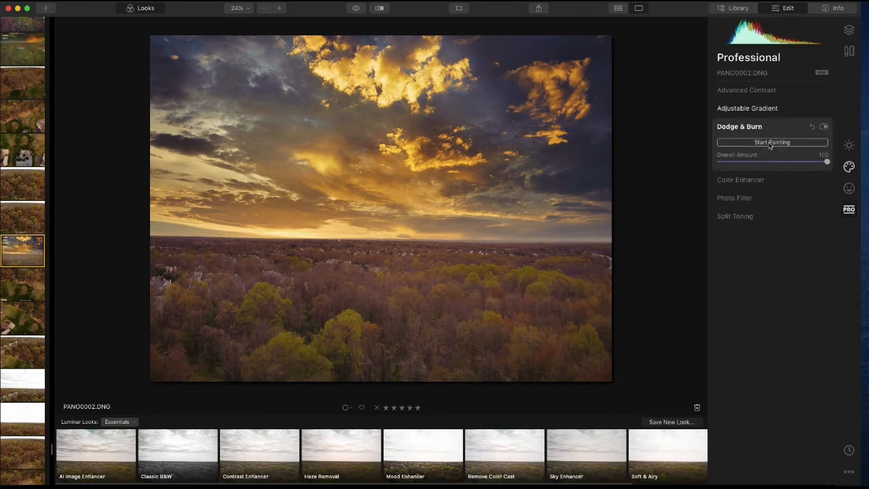
{"action": "left_click", "coordinate": [772, 138]}
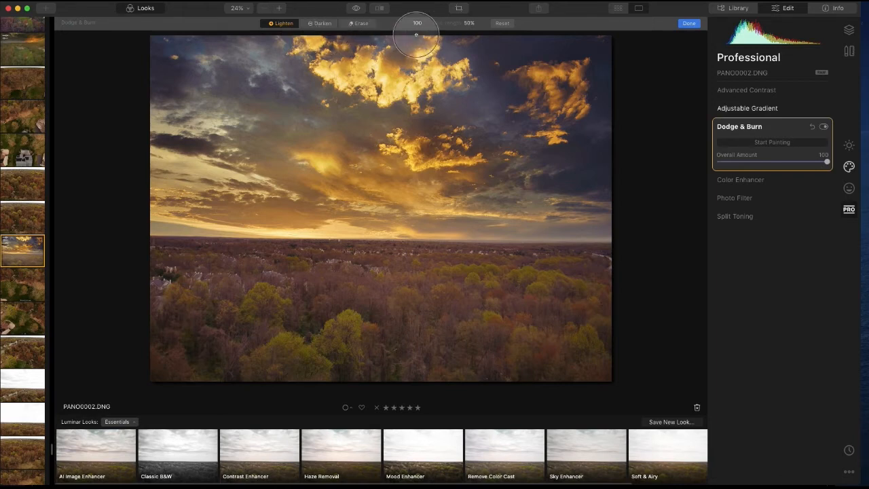
{"action": "mouse_move", "coordinate": [347, 279]}
{"action": "left_mouse_down"}
{"action": "mouse_move", "coordinate": [399, 295]}
{"action": "mouse_move", "coordinate": [421, 275]}
{"action": "left_mouse_up"}
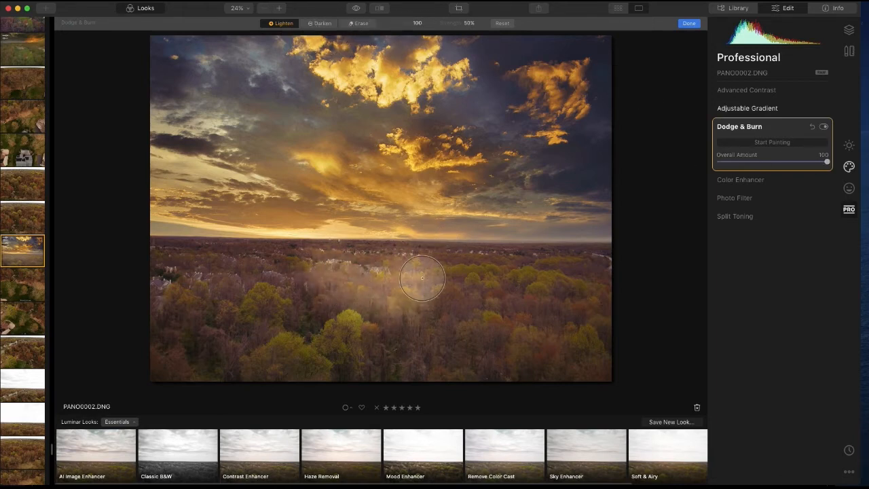
{"action": "left_click", "coordinate": [358, 23]}
{"action": "mouse_move", "coordinate": [393, 277]}
{"action": "left_mouse_down"}
{"action": "mouse_move", "coordinate": [363, 301]}
{"action": "mouse_move", "coordinate": [353, 281]}
{"action": "left_mouse_up"}
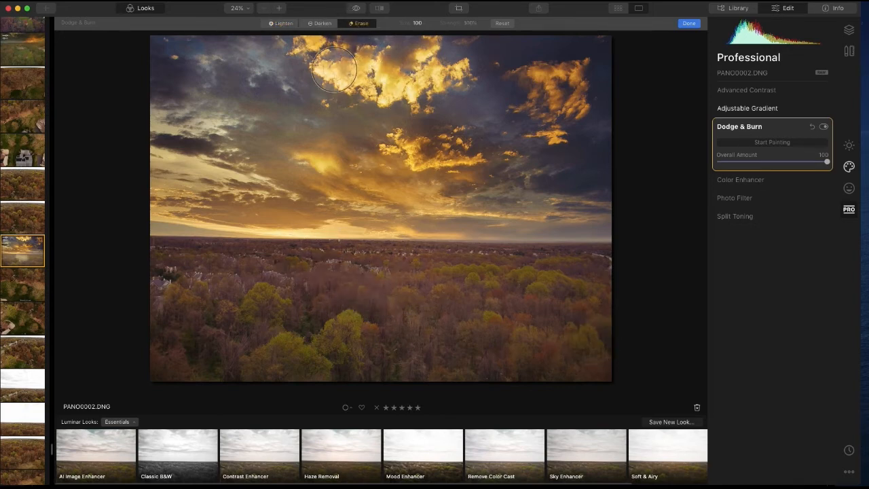
- Lighten a wide band of the forest with Dodge & Burn and erase the effect around its middle
{"action": "left_click", "coordinate": [282, 23]}
{"action": "mouse_move", "coordinate": [184, 276]}
{"action": "left_mouse_down"}
{"action": "mouse_move", "coordinate": [459, 292]}
{"action": "mouse_move", "coordinate": [460, 285]}
{"action": "left_mouse_up"}
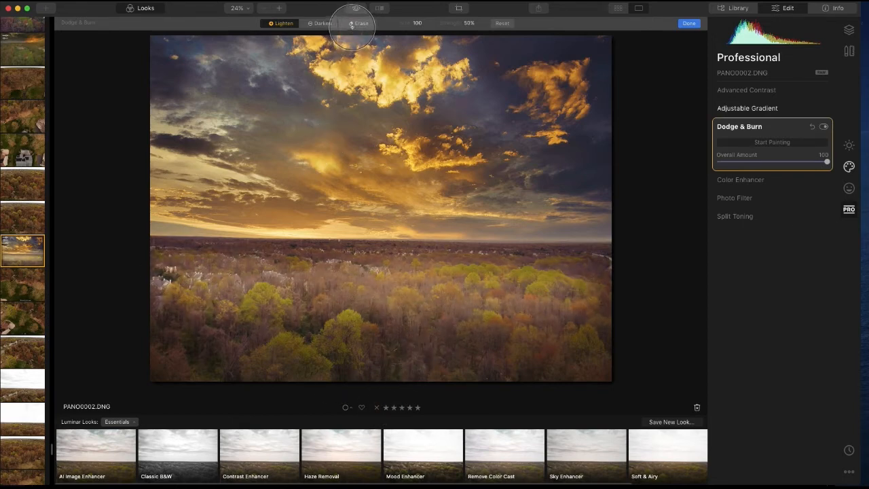
{"action": "left_click", "coordinate": [357, 24]}
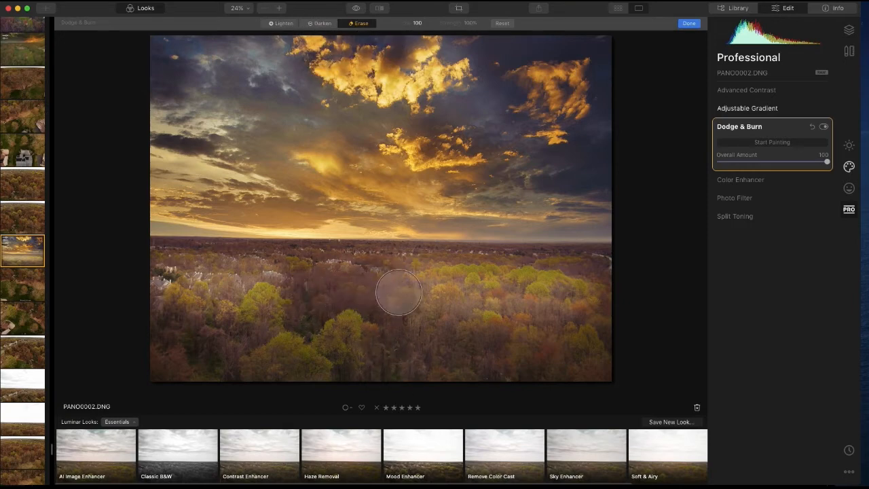
- Darken a patch of trees below the horizon, right of the forest's centre, with Dodge & Burn at 50% strength
{"action": "left_click", "coordinate": [318, 24]}
{"action": "mouse_move", "coordinate": [465, 252]}
{"action": "left_mouse_down"}
{"action": "mouse_move", "coordinate": [482, 264]}
{"action": "mouse_move", "coordinate": [474, 287]}
{"action": "mouse_move", "coordinate": [495, 283]}
{"action": "mouse_move", "coordinate": [508, 265]}
{"action": "mouse_move", "coordinate": [510, 300]}
{"action": "left_mouse_up"}
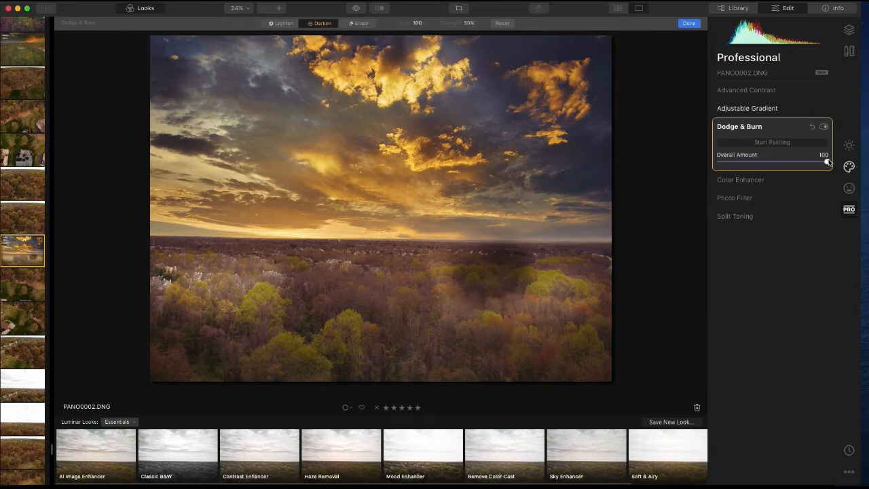
- Set the Dodge & Burn overall amount to 56 and the Color Enhancer's split color Warm value to 2
{"action": "mouse_move", "coordinate": [826, 162]}
{"action": "left_mouse_down"}
{"action": "mouse_move", "coordinate": [769, 161]}
{"action": "mouse_move", "coordinate": [780, 162]}
{"action": "left_mouse_up"}
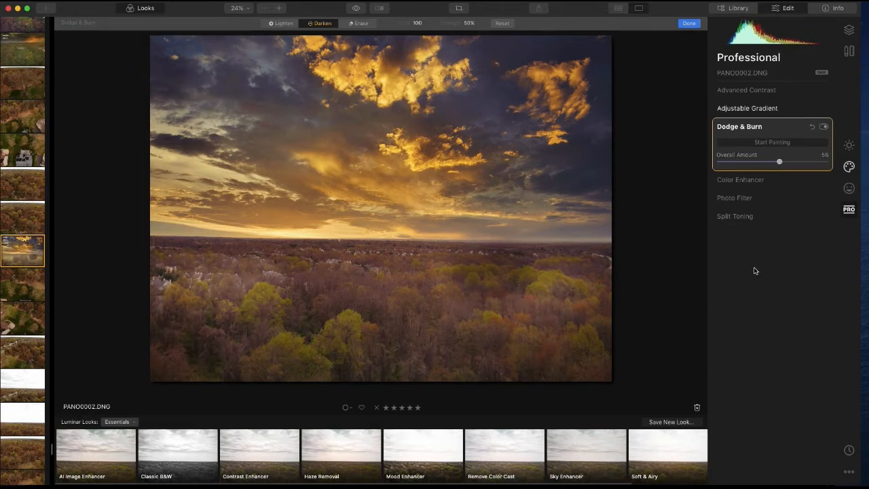
{"action": "left_click", "coordinate": [757, 128]}
{"action": "left_click", "coordinate": [768, 145]}
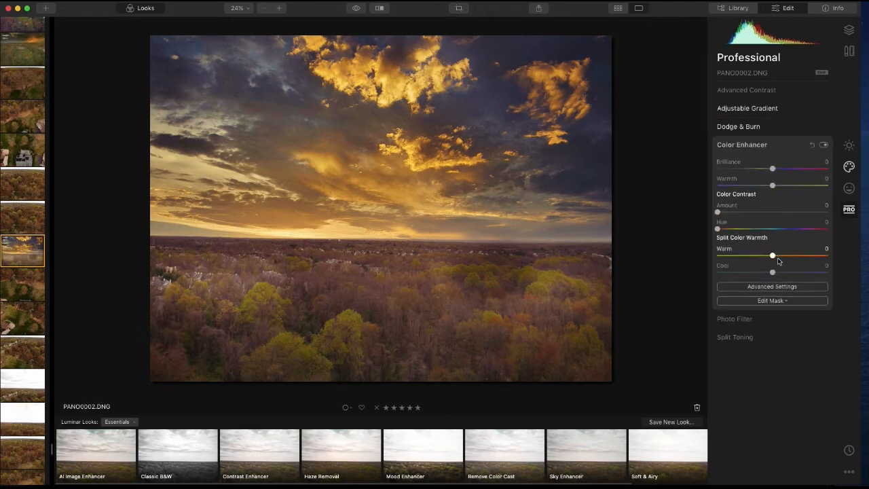
{"action": "left_click_drag", "start_coordinate": [771, 255], "coordinate": [773, 255]}
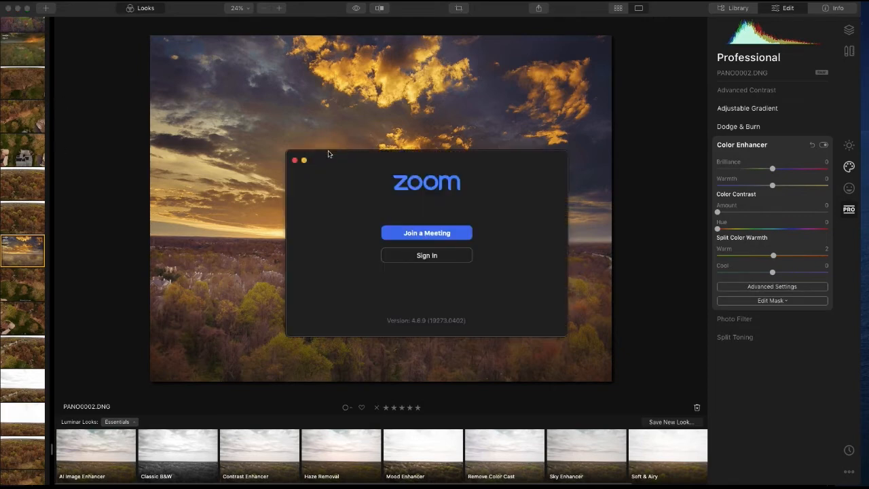
- Close the Zoom start window, then centre the meeting window on screen with its participants list shown
{"action": "left_click", "coordinate": [295, 161]}
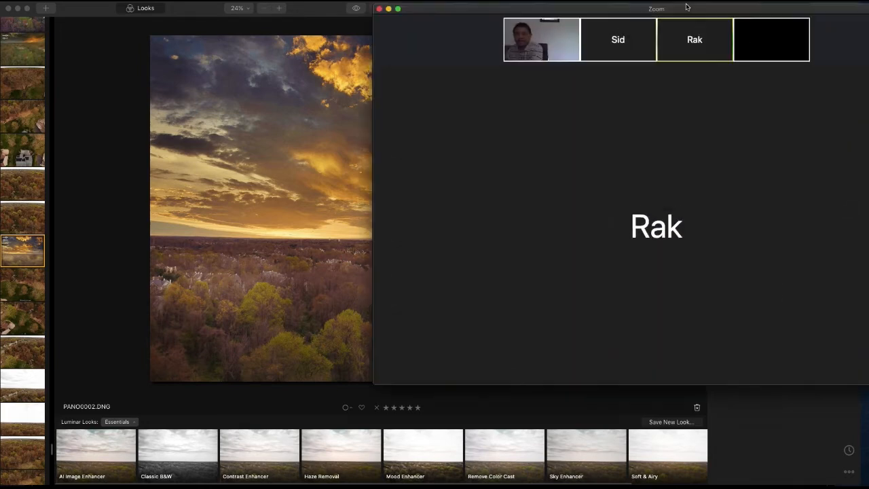
{"action": "left_click_drag", "start_coordinate": [694, 8], "coordinate": [440, 38]}
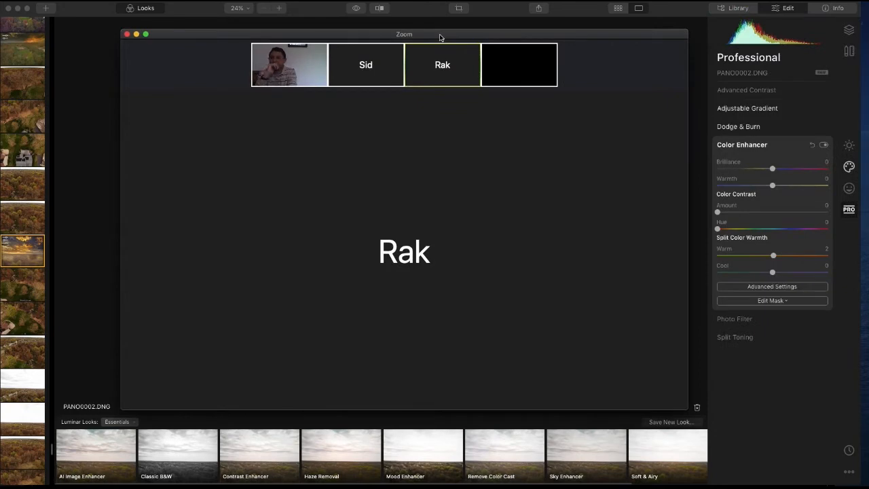
{"action": "mouse_move", "coordinate": [253, 270]}
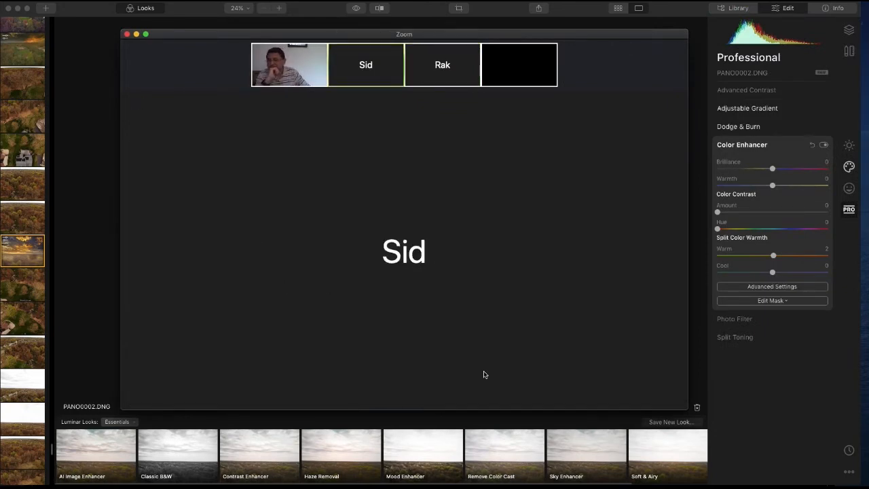
{"action": "left_click", "coordinate": [358, 398]}
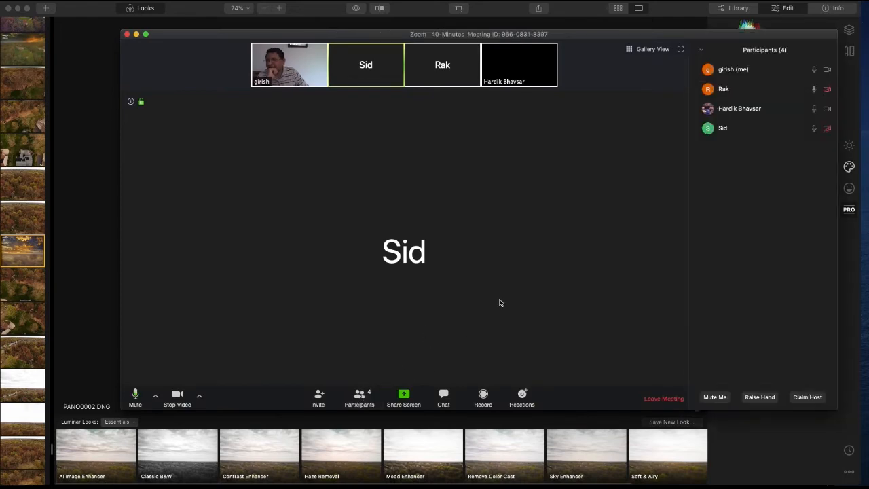
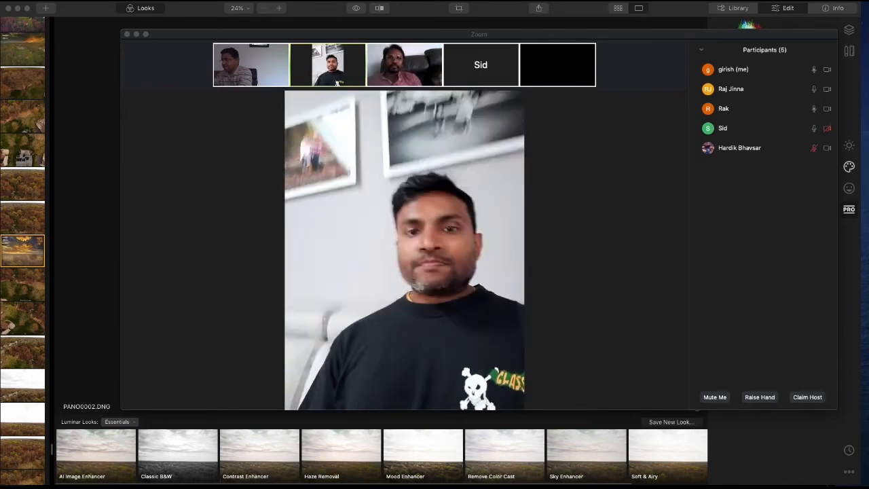
- Copy the Zoom meeting's invitation URL and close the invitation window
{"action": "mouse_move", "coordinate": [481, 368]}
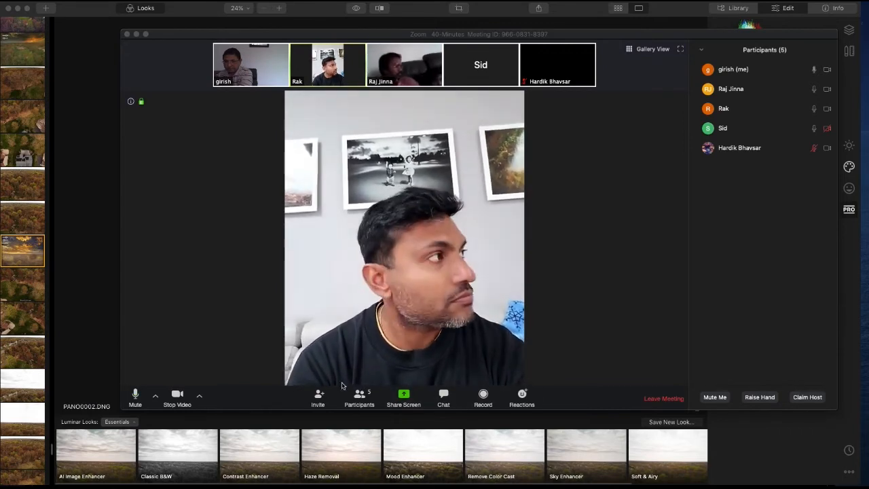
{"action": "left_click", "coordinate": [317, 396]}
{"action": "left_click", "coordinate": [342, 322]}
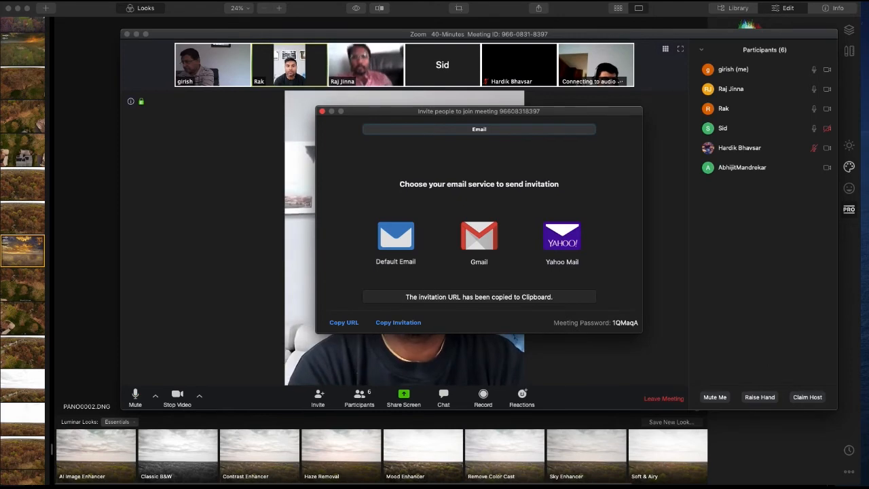
{"action": "left_click", "coordinate": [333, 323]}
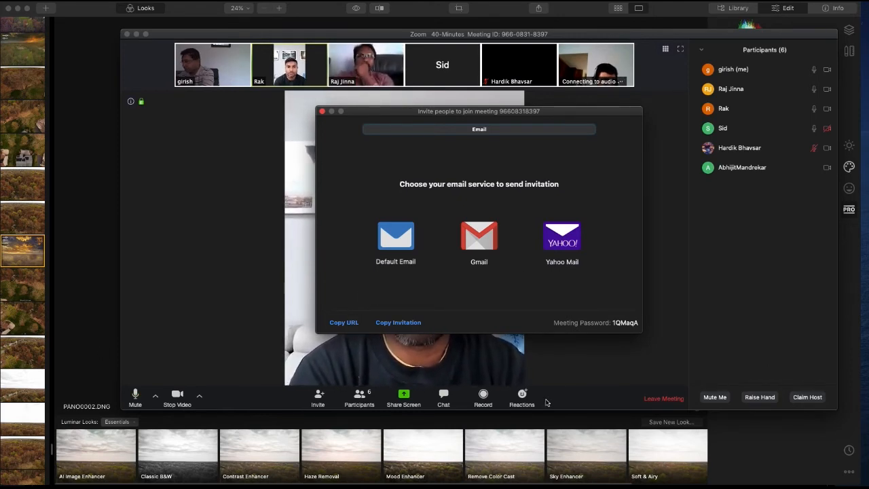
{"action": "key", "text": "super+Tab"}
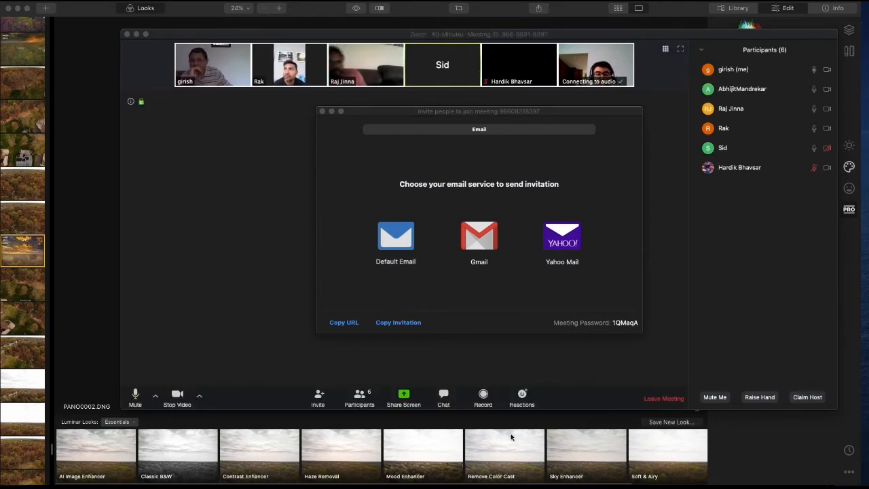
{"action": "left_click", "coordinate": [322, 113]}
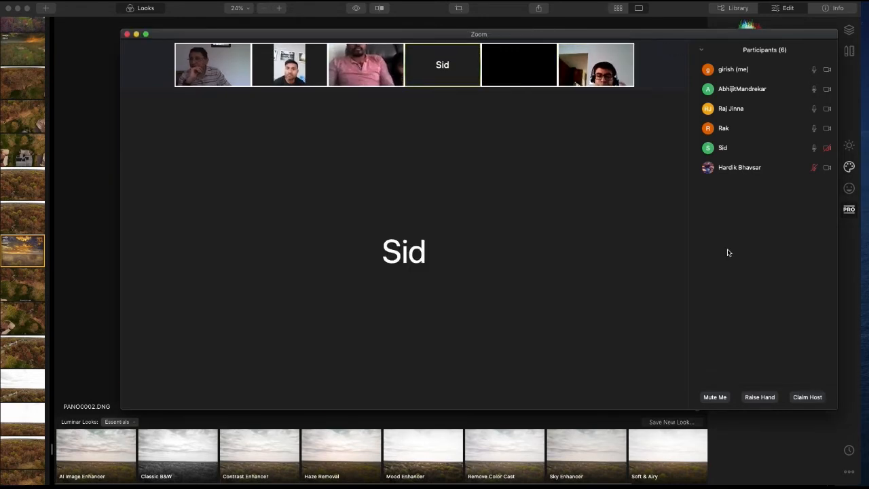
- Return to Luminar 4 and set the Color Enhancer's Brilliance to 43 and Warmth to 16
{"action": "left_click", "coordinate": [582, 20]}
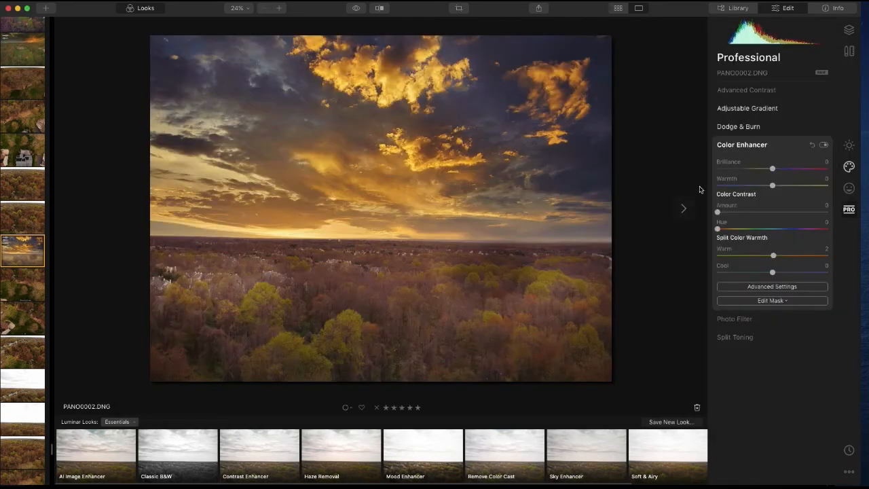
{"action": "left_click", "coordinate": [761, 127]}
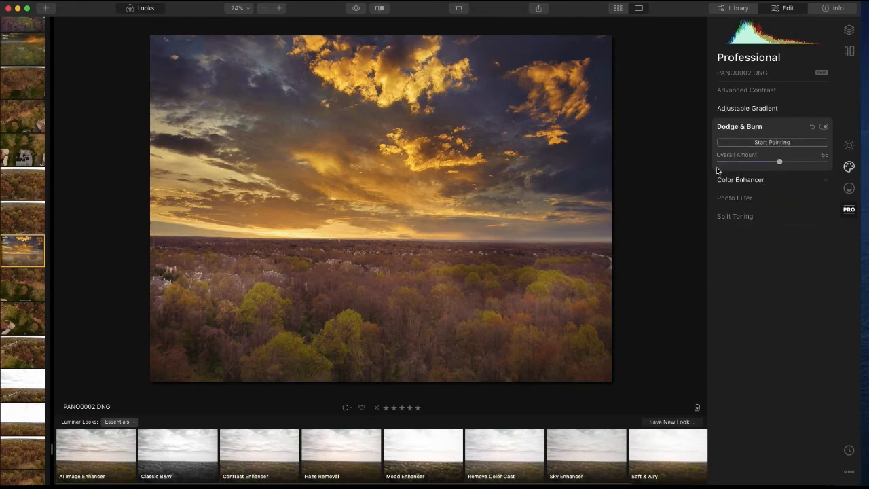
{"action": "left_click", "coordinate": [747, 127]}
{"action": "left_click", "coordinate": [758, 146]}
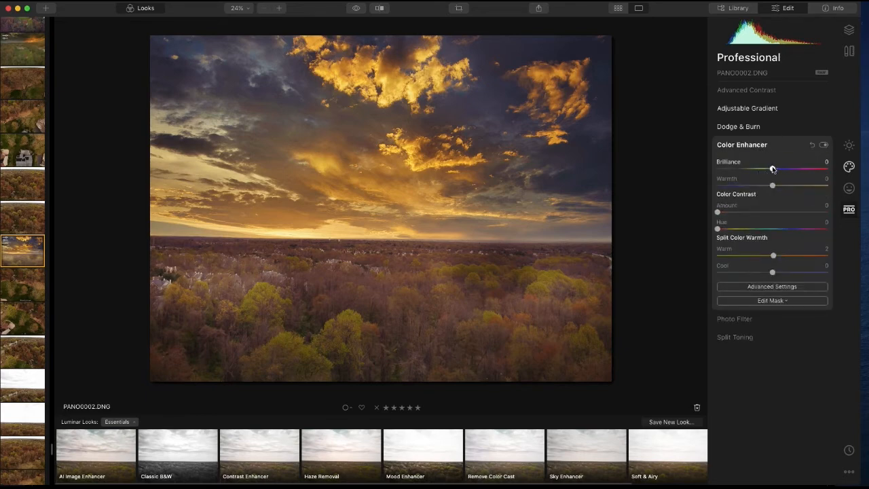
{"action": "left_click_drag", "start_coordinate": [772, 184], "coordinate": [798, 175]}
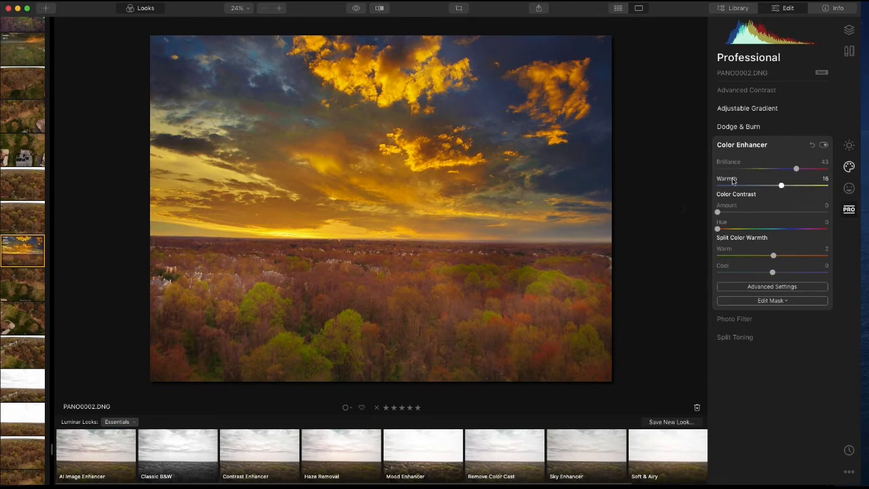
{"action": "left_click", "coordinate": [752, 147]}
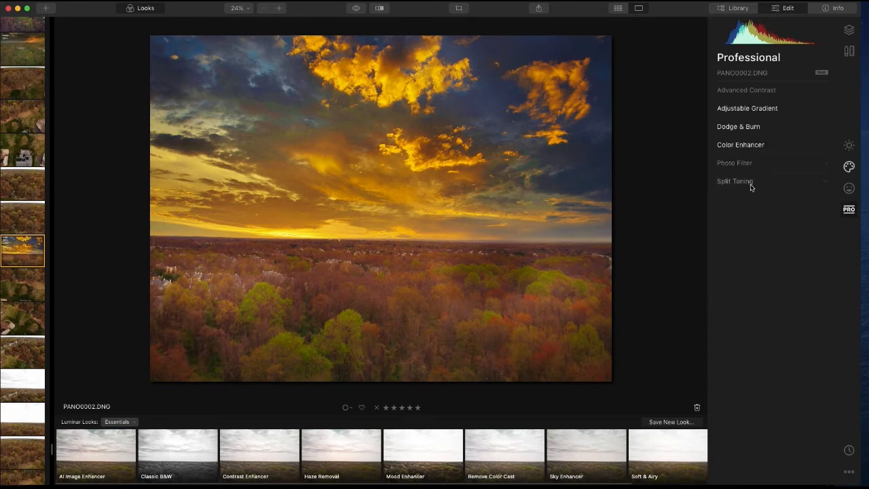
{"action": "left_click", "coordinate": [752, 167]}
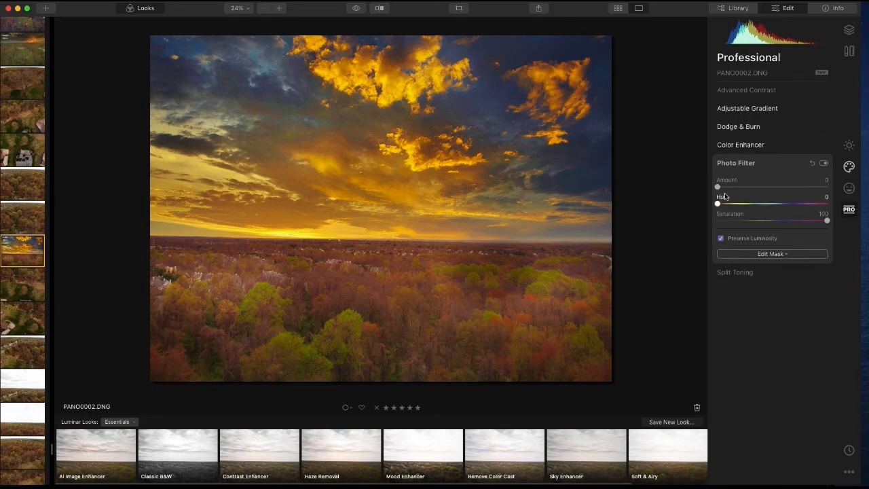
{"action": "mouse_move", "coordinate": [718, 186]}
{"action": "left_mouse_down"}
{"action": "mouse_move", "coordinate": [778, 197]}
{"action": "mouse_move", "coordinate": [751, 187]}
{"action": "mouse_move", "coordinate": [774, 188]}
{"action": "mouse_move", "coordinate": [713, 193]}
{"action": "left_mouse_up"}
- Switch to the Zoom meeting and share Desktop 2 with the participants
{"action": "key", "text": "super+Tab"}
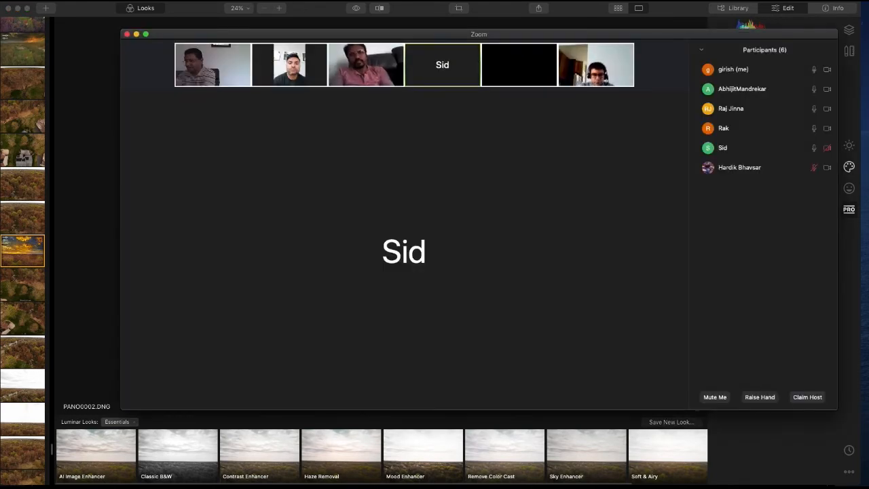
{"action": "left_click", "coordinate": [405, 395]}
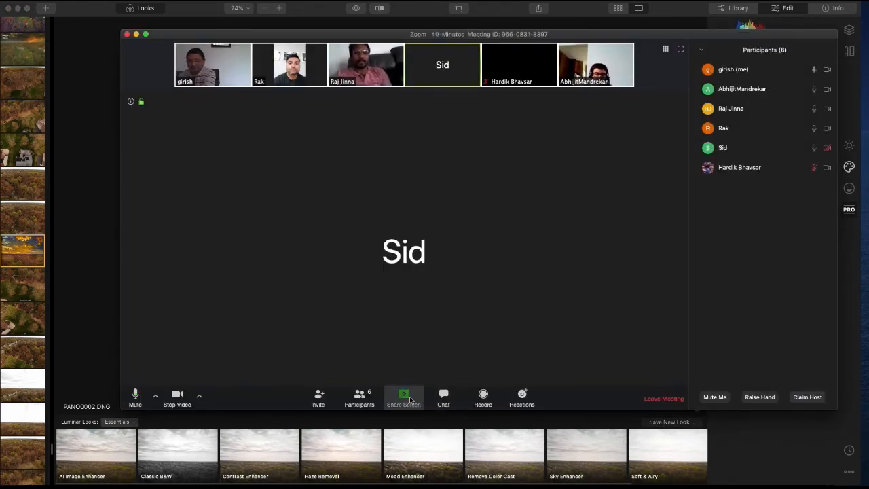
{"action": "left_click", "coordinate": [418, 129]}
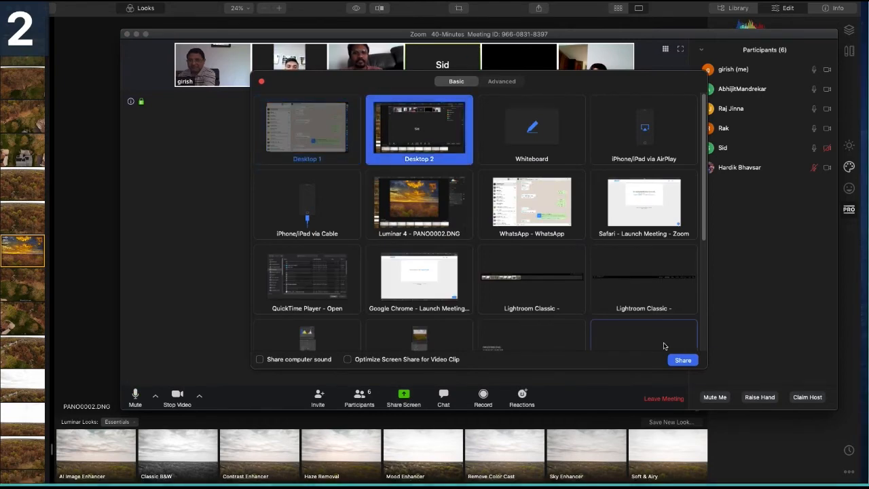
{"action": "left_click", "coordinate": [683, 360]}
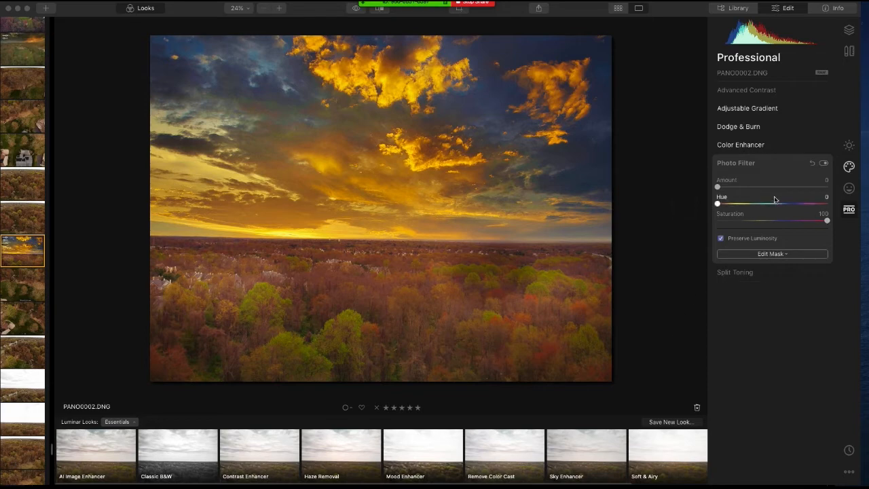
- In Luminar 4, set the Color Enhancer's Brilliance to 16 and Warmth to -59
{"action": "left_click", "coordinate": [825, 146]}
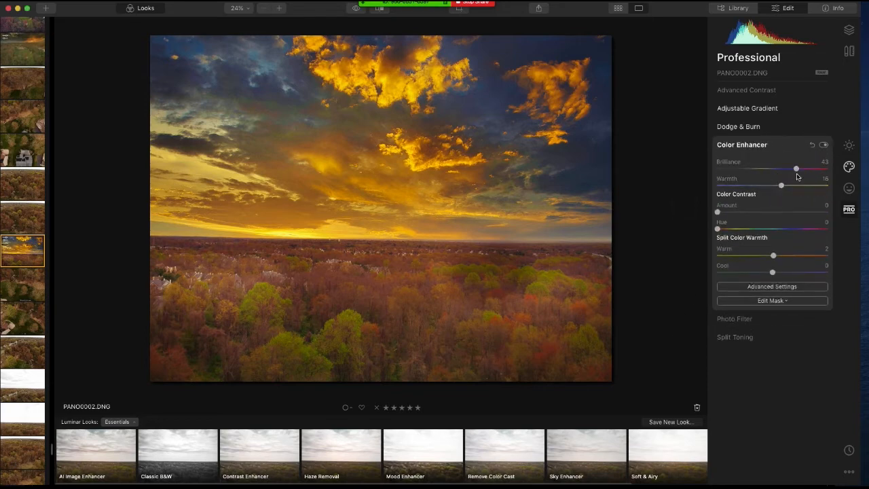
{"action": "left_click_drag", "start_coordinate": [794, 168], "coordinate": [739, 187]}
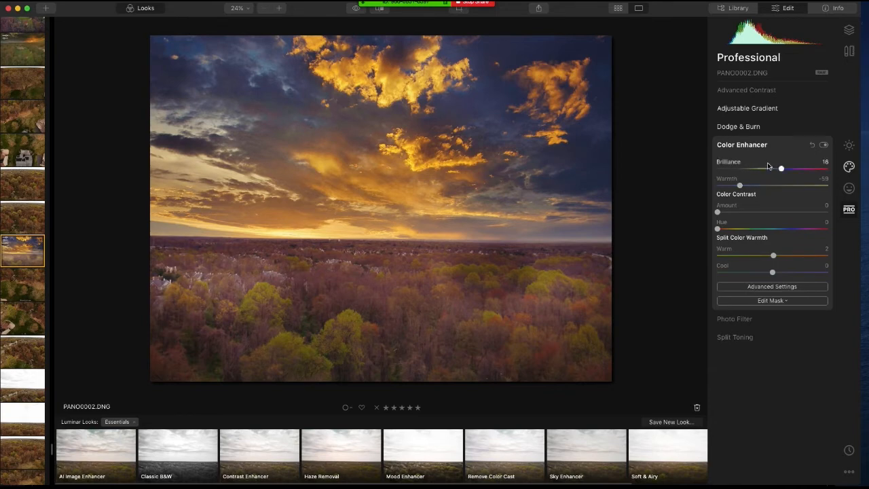
{"action": "left_click", "coordinate": [757, 146]}
{"action": "left_click", "coordinate": [751, 165]}
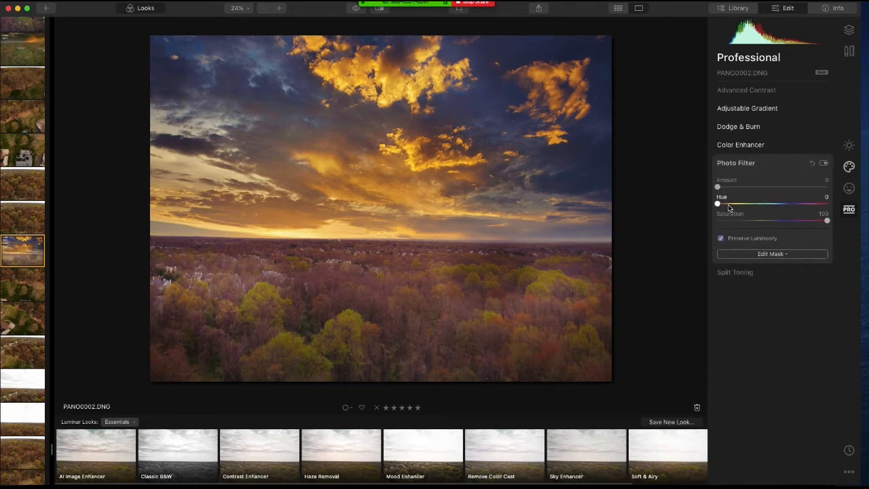
{"action": "left_click", "coordinate": [749, 166]}
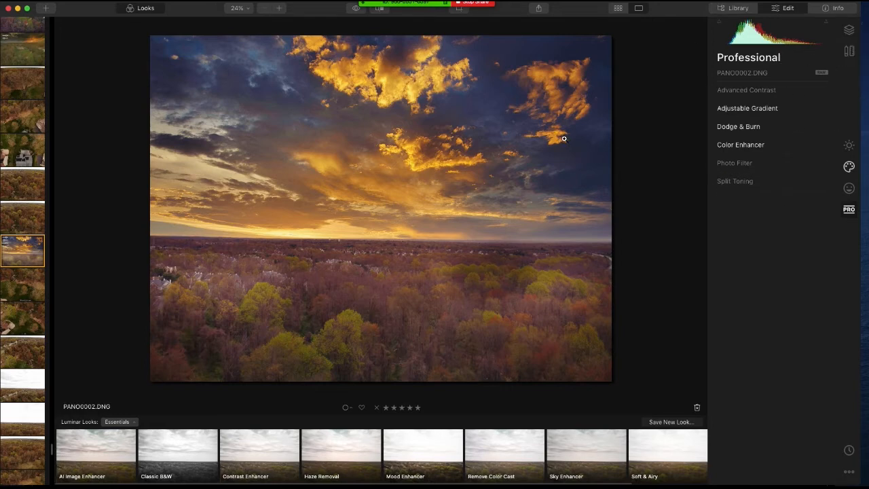
{"action": "left_click", "coordinate": [849, 52]}
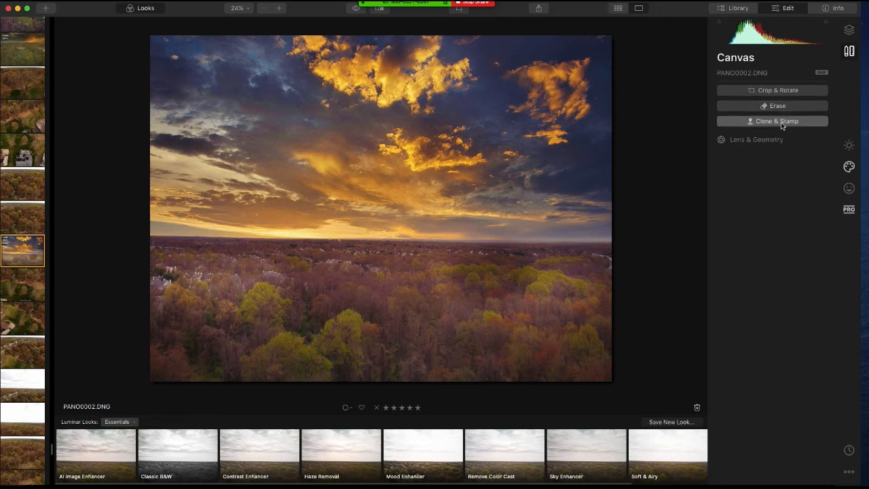
- Add a new adjustment layer above the PANO0002.DNG base layer
{"action": "left_click", "coordinate": [848, 31]}
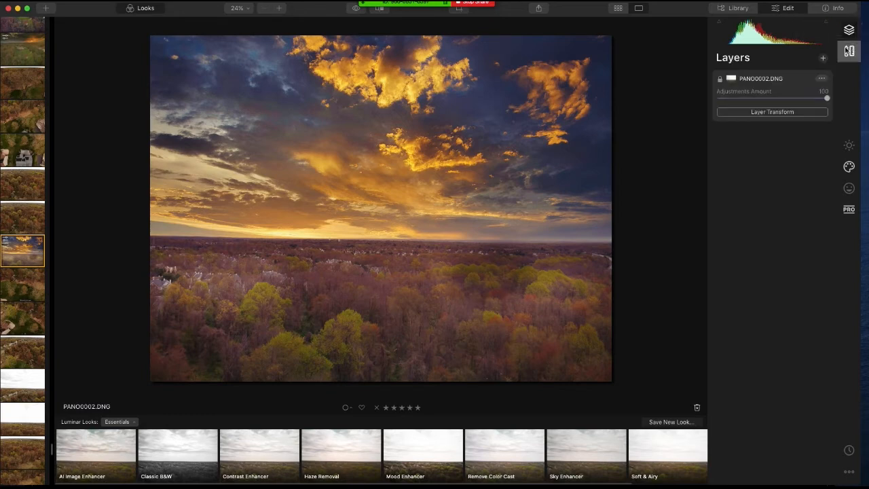
{"action": "left_click", "coordinate": [823, 58]}
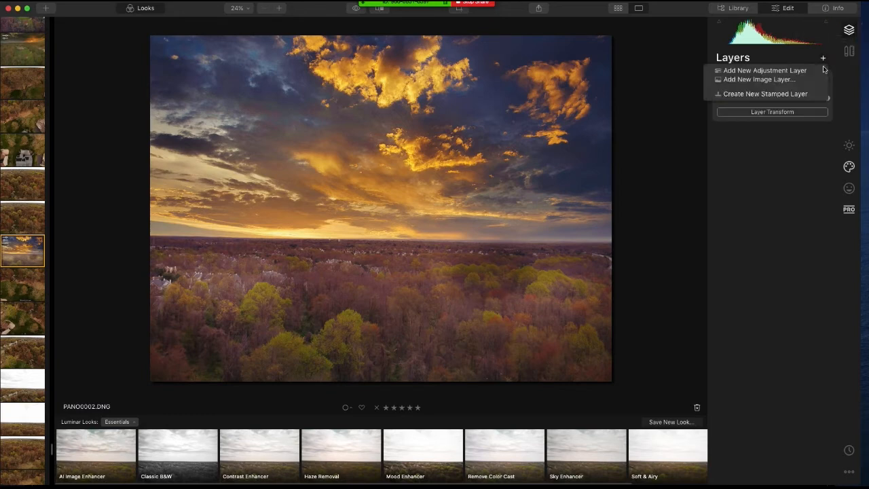
{"action": "left_click", "coordinate": [766, 72]}
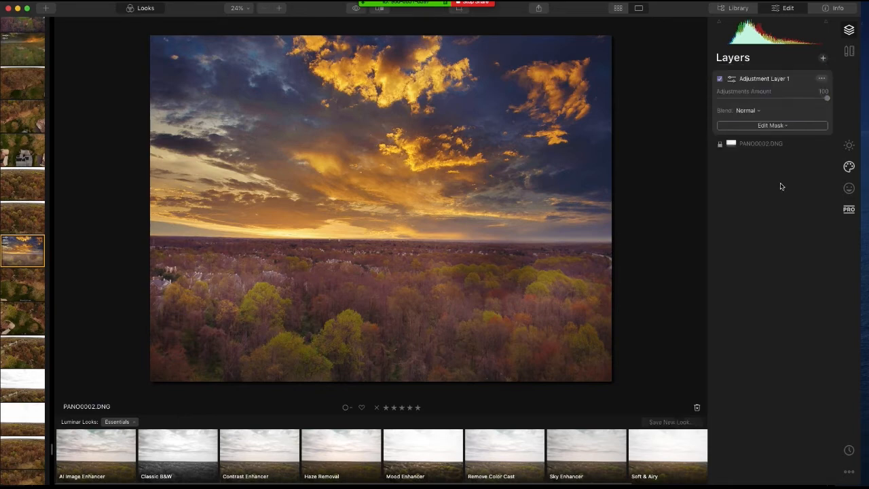
{"action": "left_click", "coordinate": [822, 79]}
{"action": "left_click", "coordinate": [821, 79]}
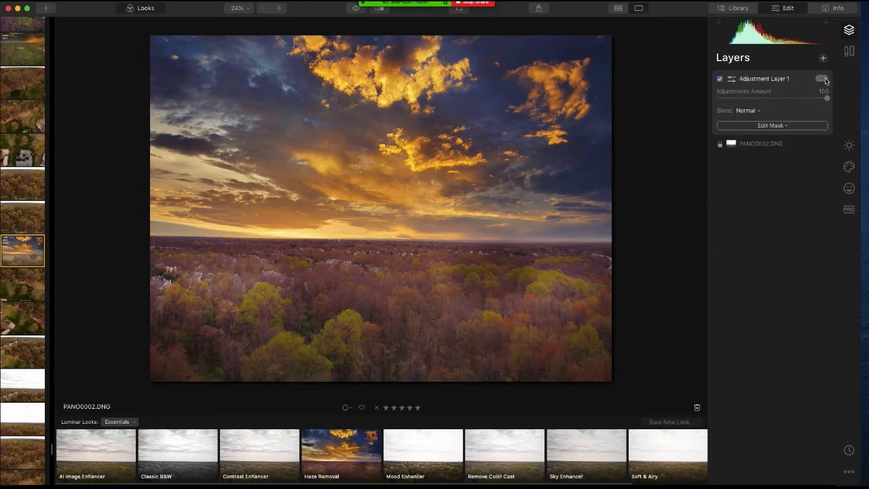
{"action": "left_click", "coordinate": [753, 111]}
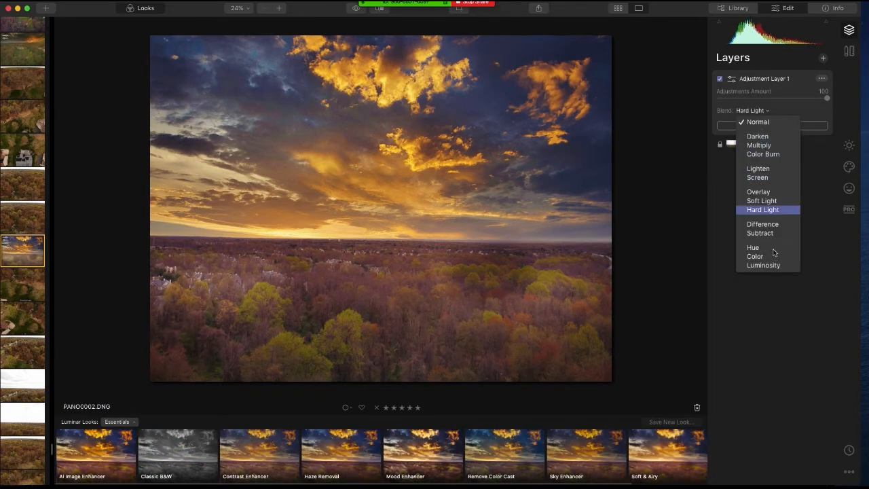
{"action": "left_click", "coordinate": [782, 291]}
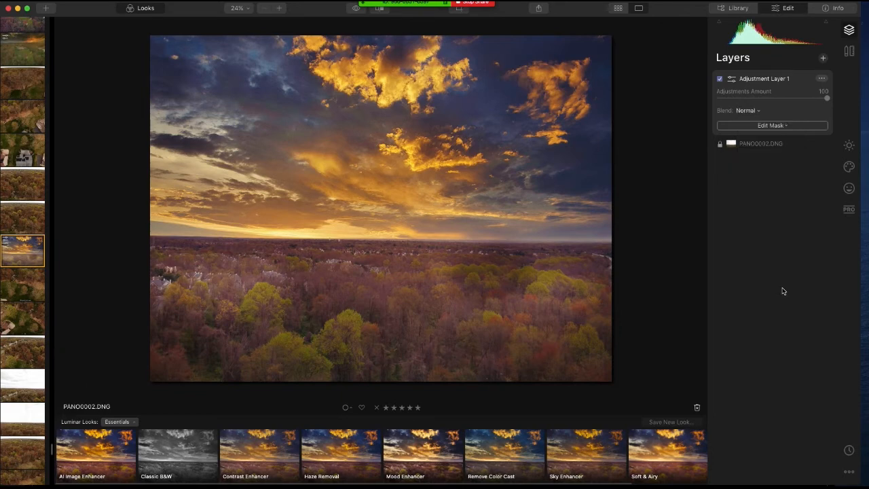
{"action": "left_click", "coordinate": [822, 58]}
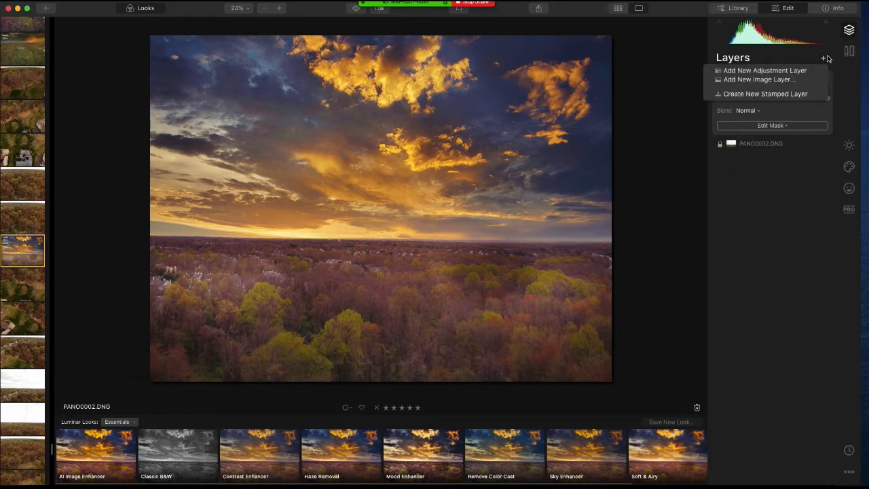
{"action": "left_click", "coordinate": [779, 80]}
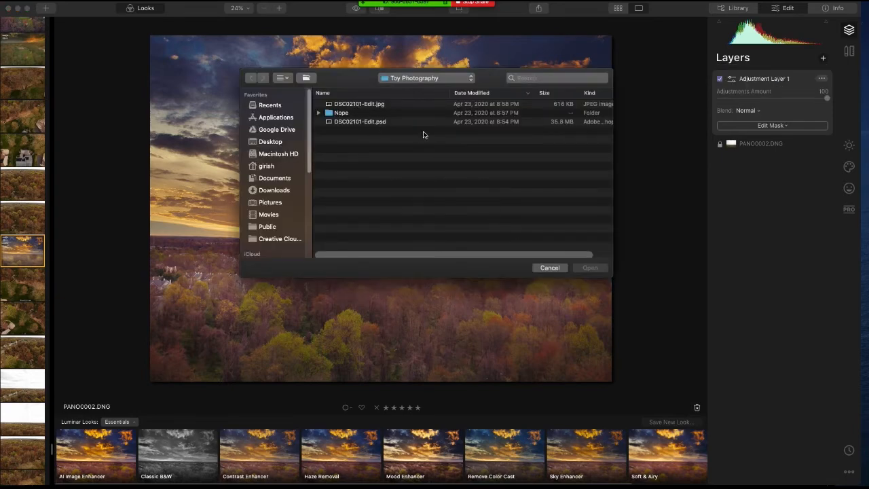
{"action": "left_click", "coordinate": [547, 267]}
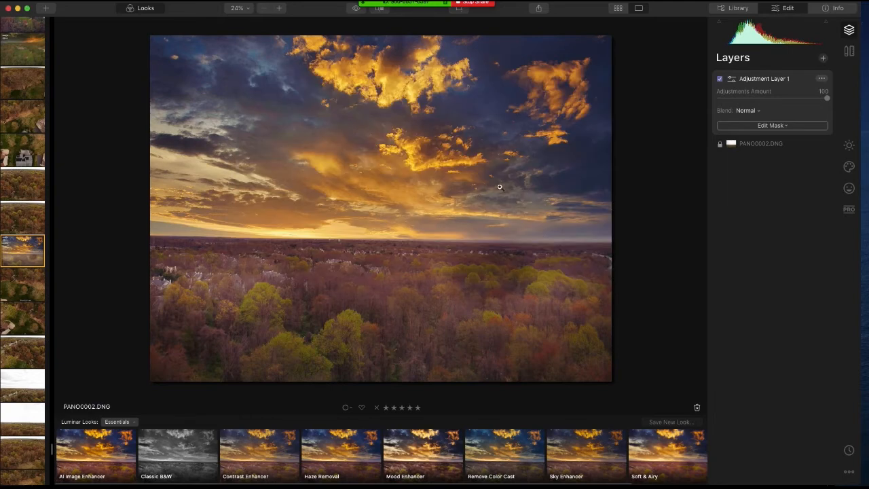
{"action": "left_click", "coordinate": [823, 59]}
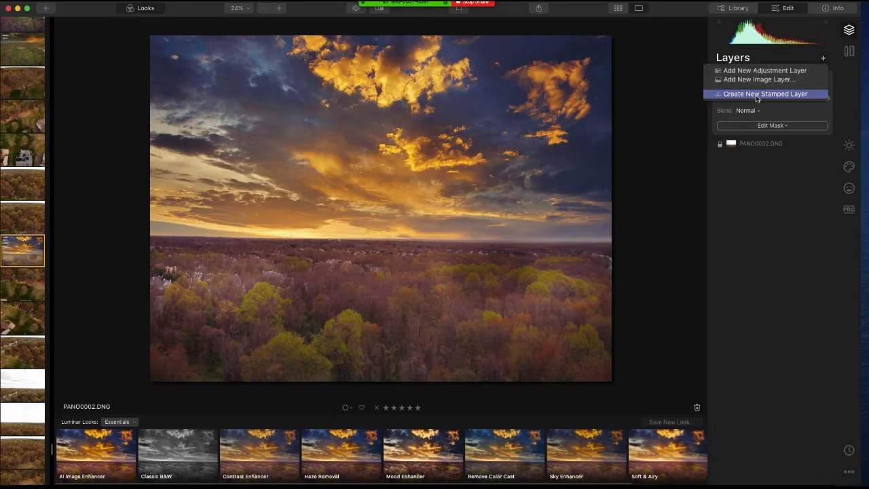
{"action": "left_click", "coordinate": [810, 178]}
- Delete Adjustment Layer 1 and create a new stamped layer above the PANO0002.DNG base layer
{"action": "left_click", "coordinate": [821, 79]}
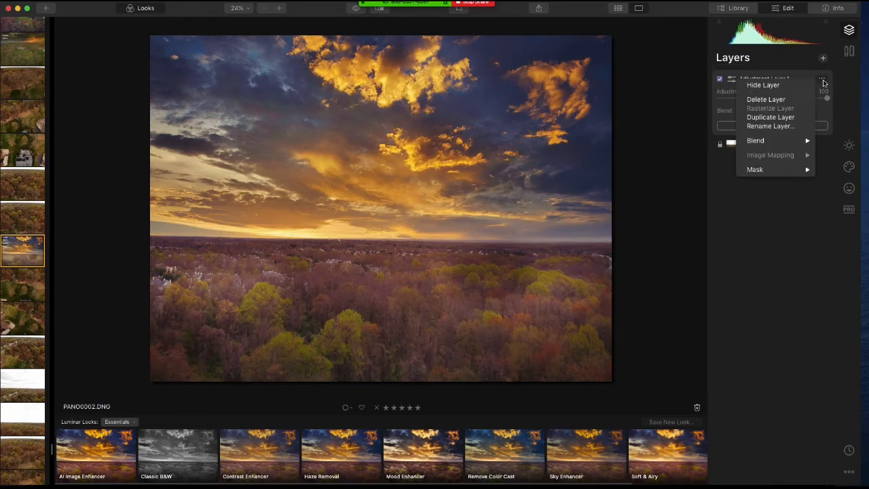
{"action": "left_click", "coordinate": [772, 101]}
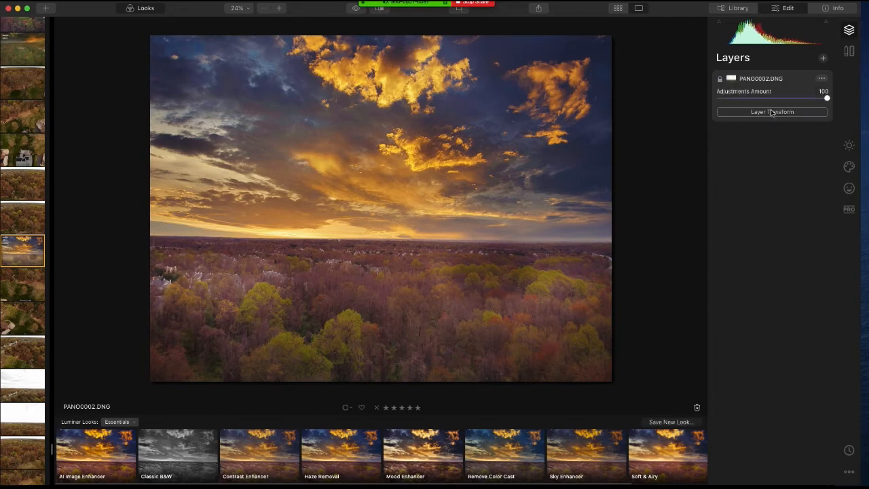
{"action": "left_click", "coordinate": [823, 59]}
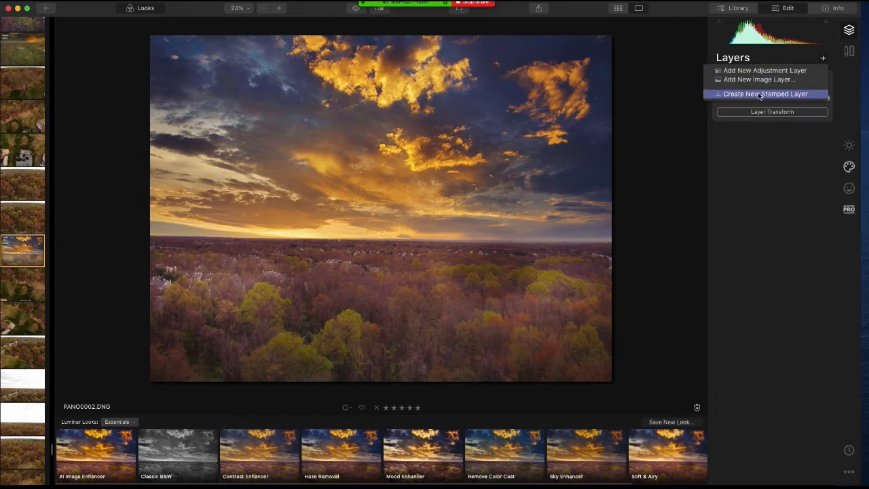
{"action": "left_click", "coordinate": [760, 94]}
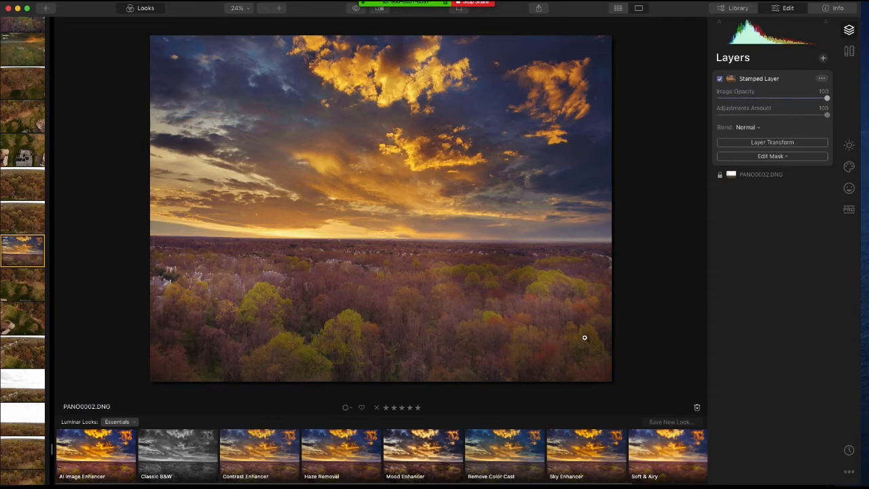
- Apply the Haze Removal look from the Essentials collection to the stamped layer
{"action": "left_click", "coordinate": [330, 446]}
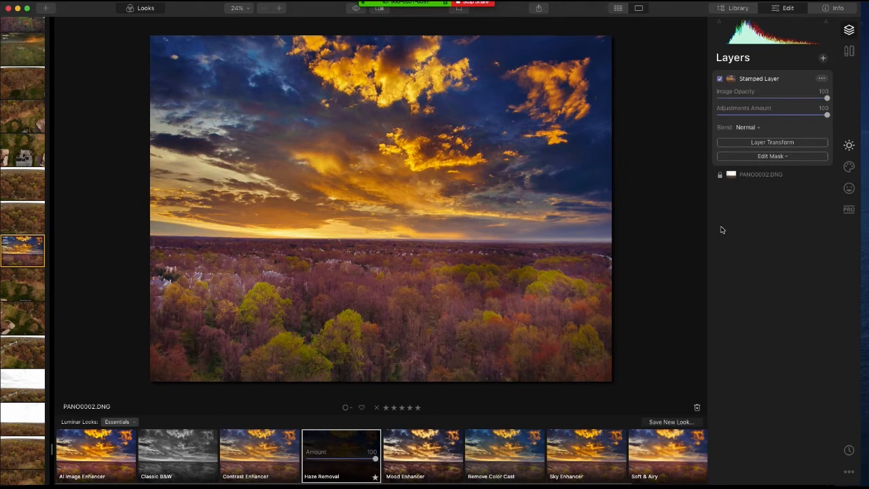
{"action": "left_click", "coordinate": [823, 59]}
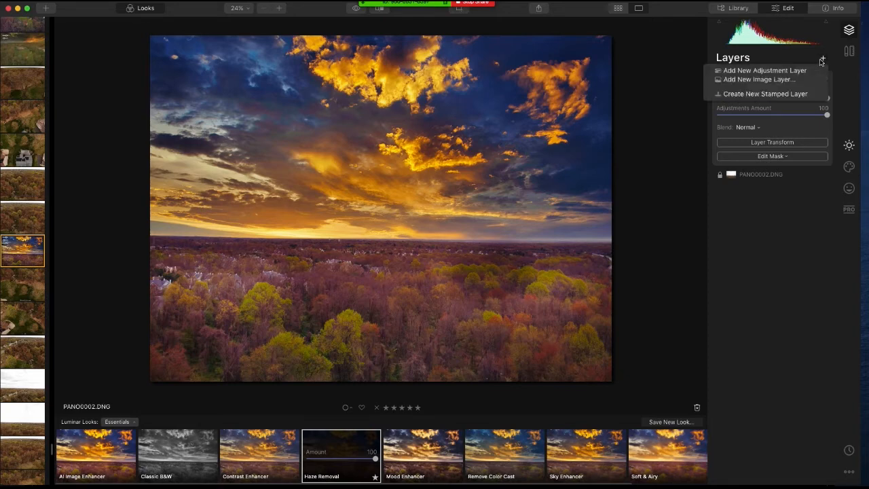
{"action": "left_click", "coordinate": [790, 95]}
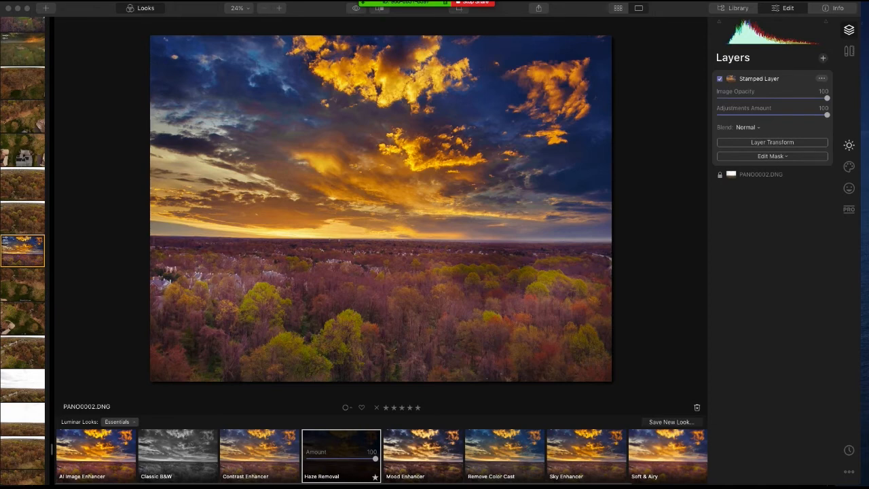
- Compare the image by selecting the PANO0002.DNG base layer and the stamped layer alternately
{"action": "left_click", "coordinate": [765, 180]}
{"action": "left_click", "coordinate": [767, 175]}
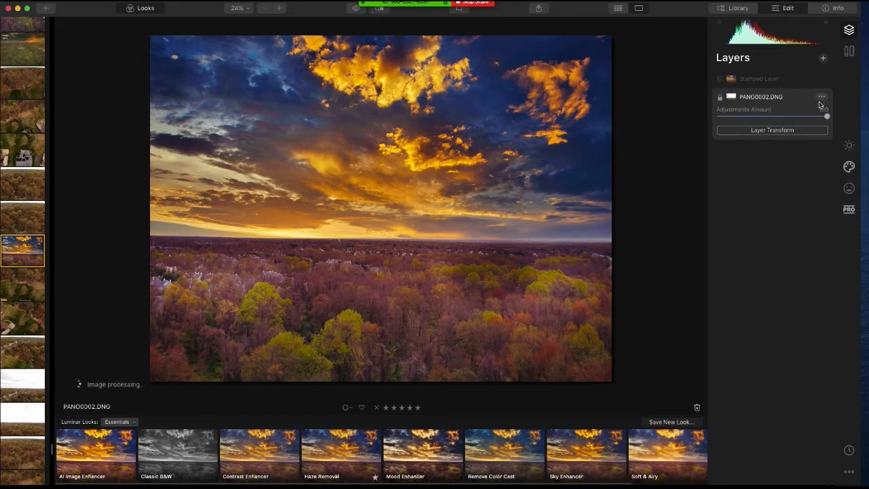
{"action": "left_click", "coordinate": [769, 81]}
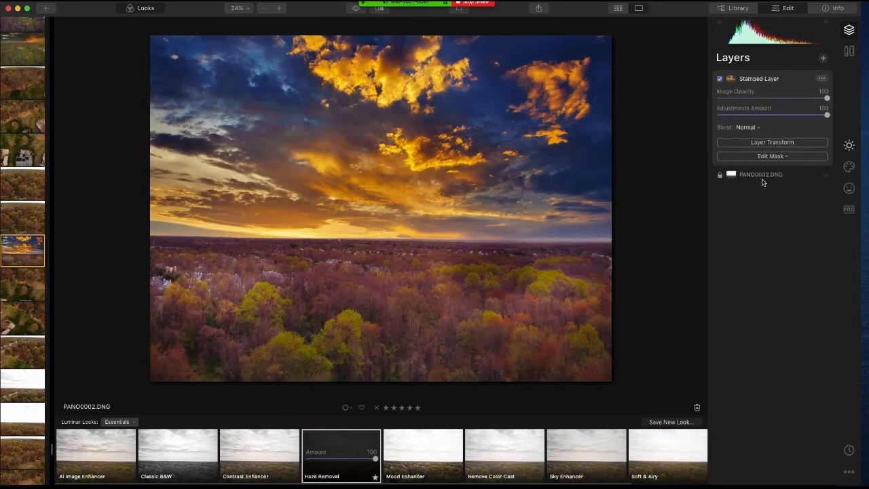
{"action": "left_click", "coordinate": [763, 176]}
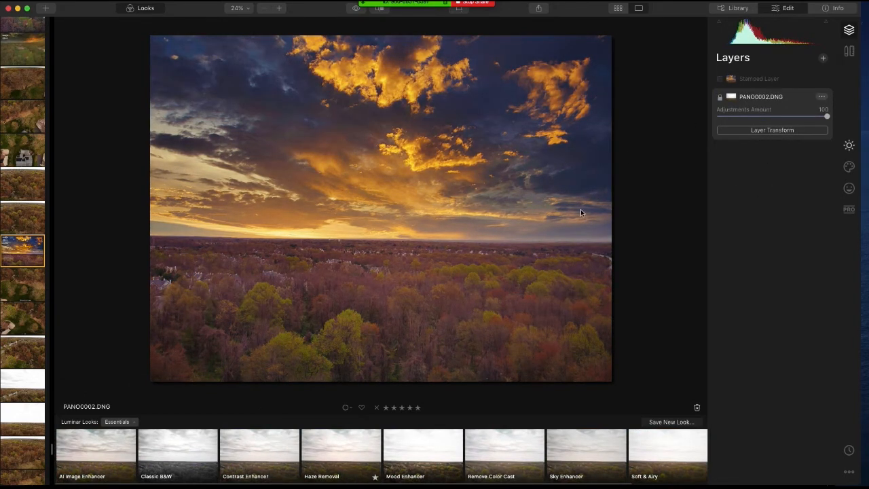
{"action": "left_click", "coordinate": [759, 78]}
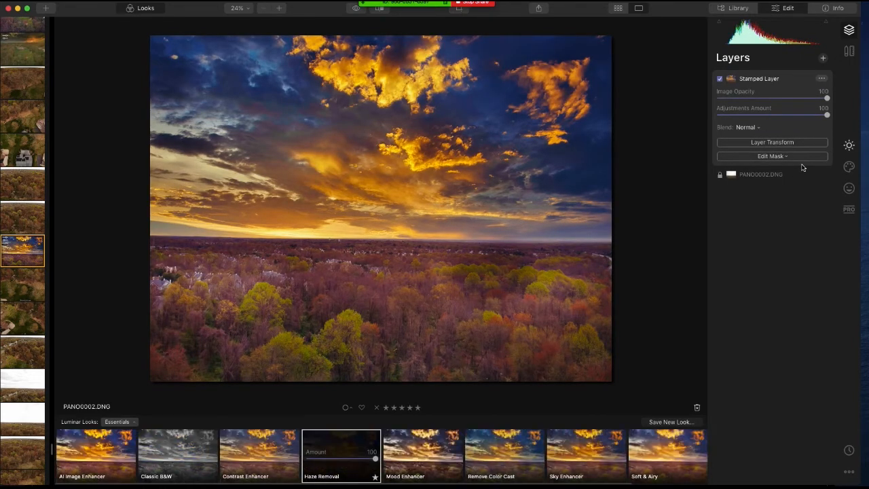
- Hide the stamped layer and inspect which of its Creative and Essentials tools are in use
{"action": "left_click", "coordinate": [720, 80]}
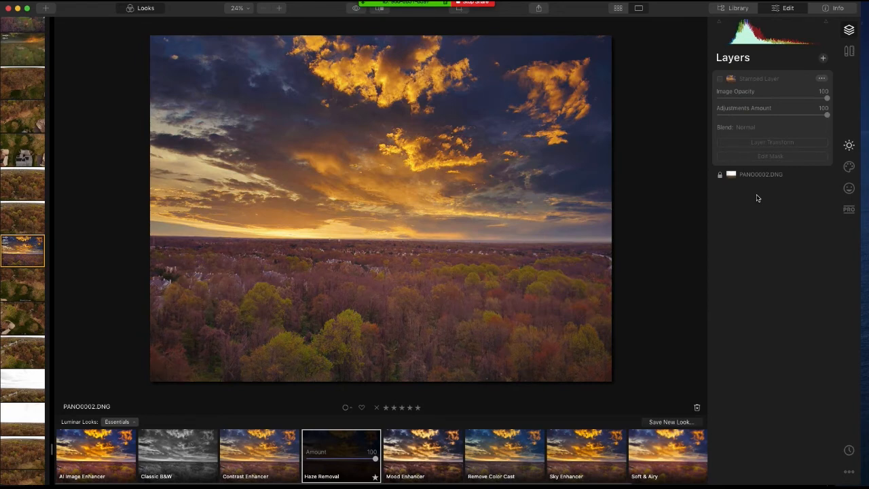
{"action": "left_click", "coordinate": [767, 175]}
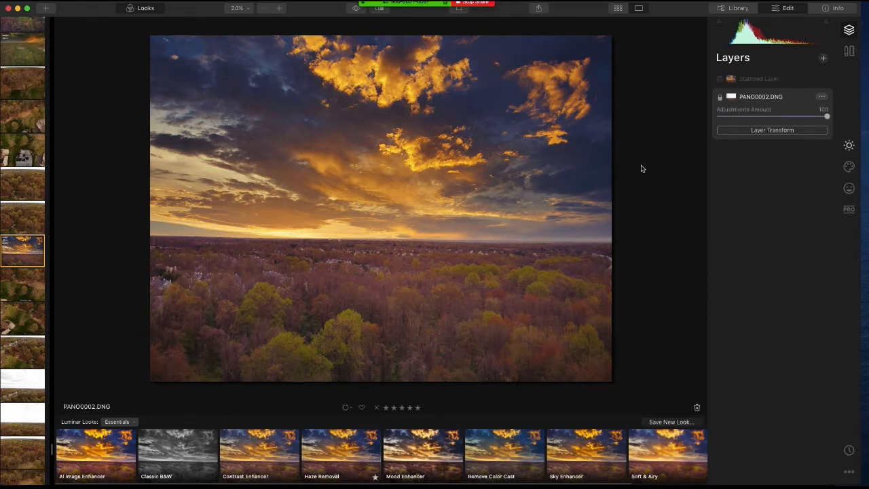
{"action": "left_click", "coordinate": [766, 100]}
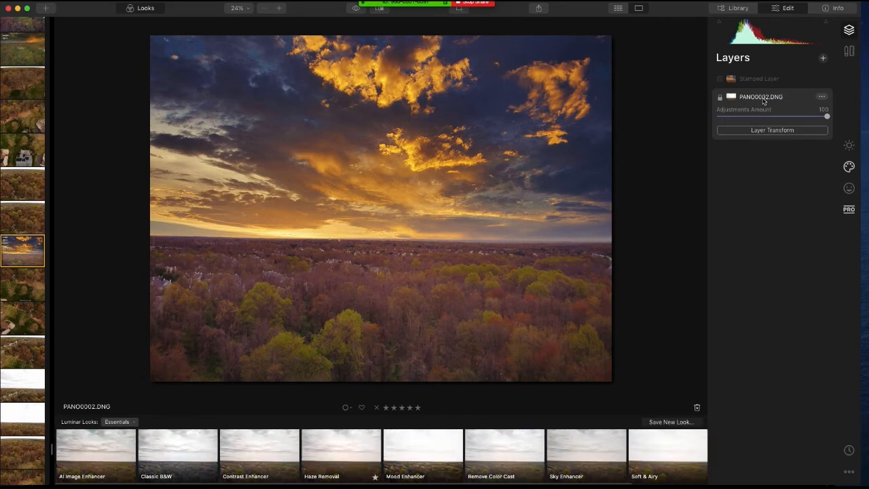
{"action": "left_click", "coordinate": [724, 80]}
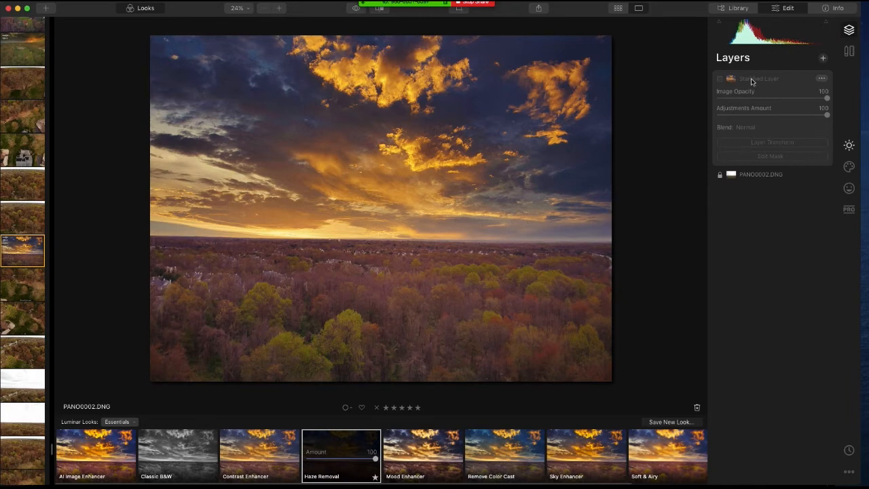
{"action": "left_click", "coordinate": [848, 168]}
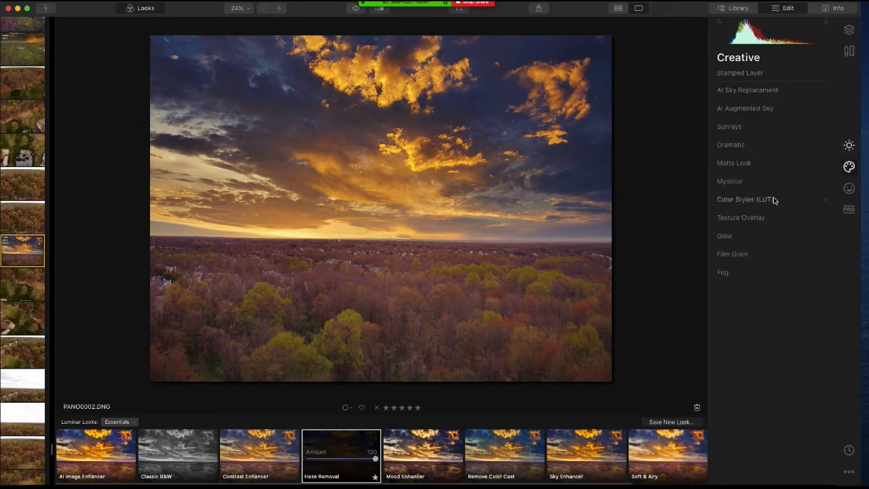
{"action": "left_click", "coordinate": [849, 145]}
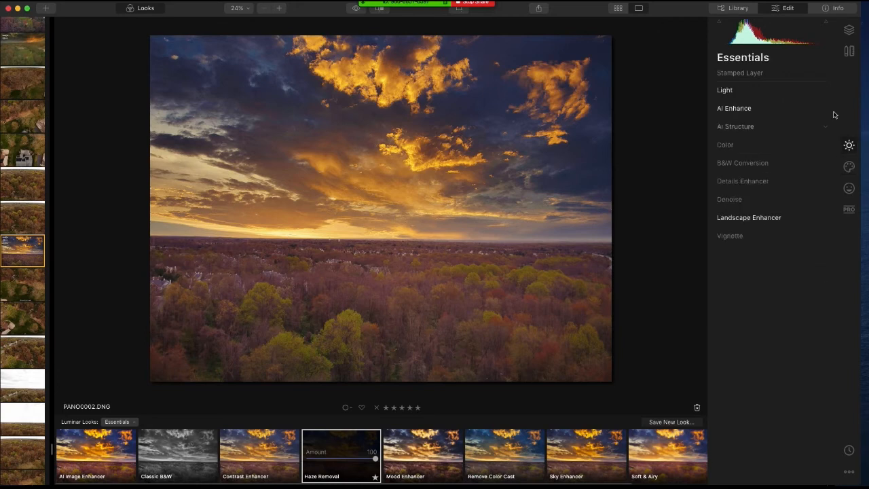
- Open the Downloads folder in the library and select the portrait _MG_1182.CR2
{"action": "left_click", "coordinate": [739, 9]}
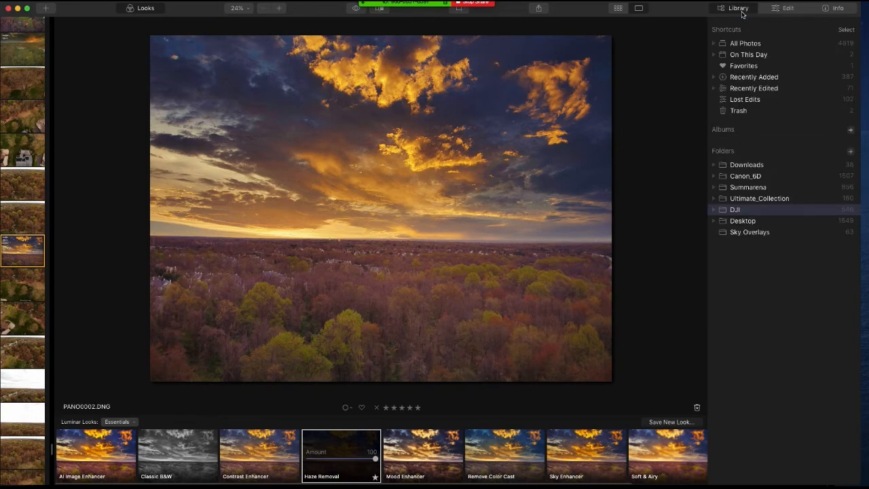
{"action": "left_click", "coordinate": [745, 169]}
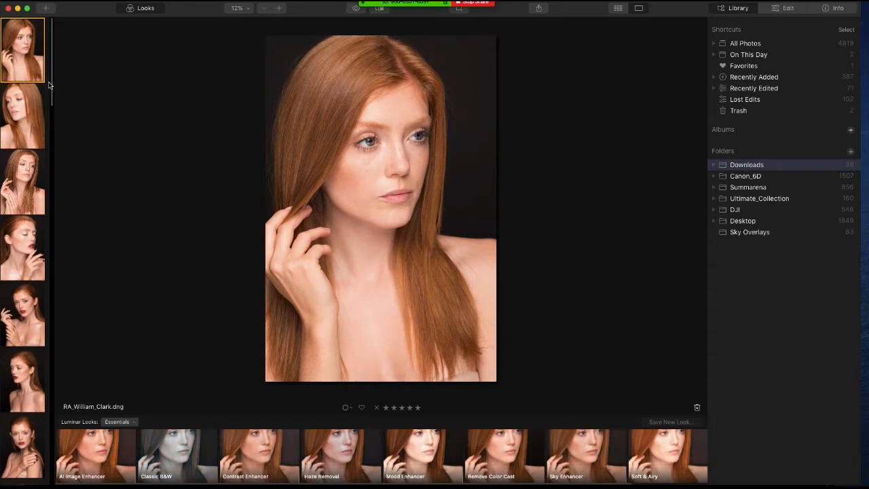
{"action": "left_click_drag", "start_coordinate": [51, 86], "coordinate": [52, 252]}
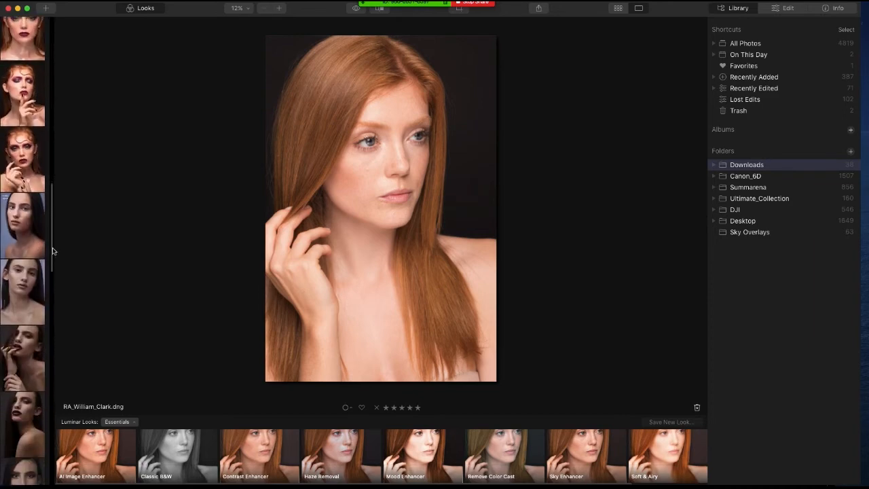
{"action": "left_click", "coordinate": [34, 279]}
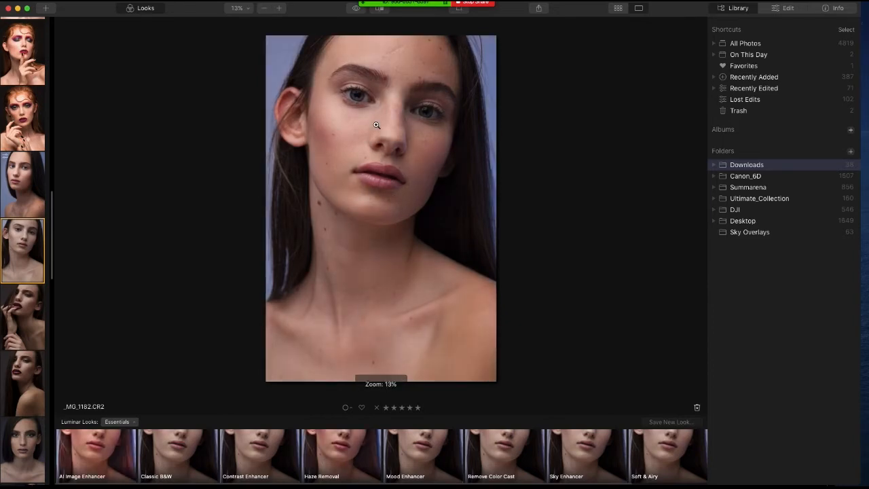
- Switch the looks to the Portrait collection and apply the AI Face Enhancer look to _MG_1182.CR2
{"action": "left_click", "coordinate": [134, 422]}
{"action": "left_click", "coordinate": [277, 299]}
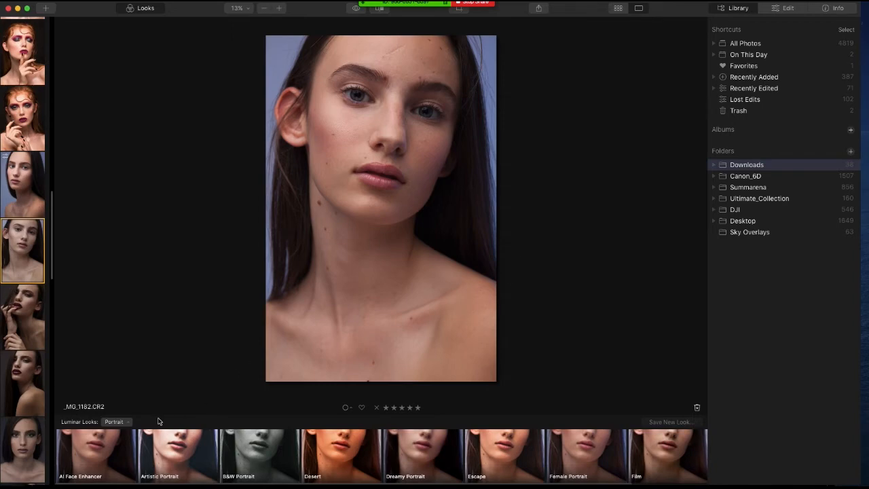
{"action": "left_click", "coordinate": [99, 456]}
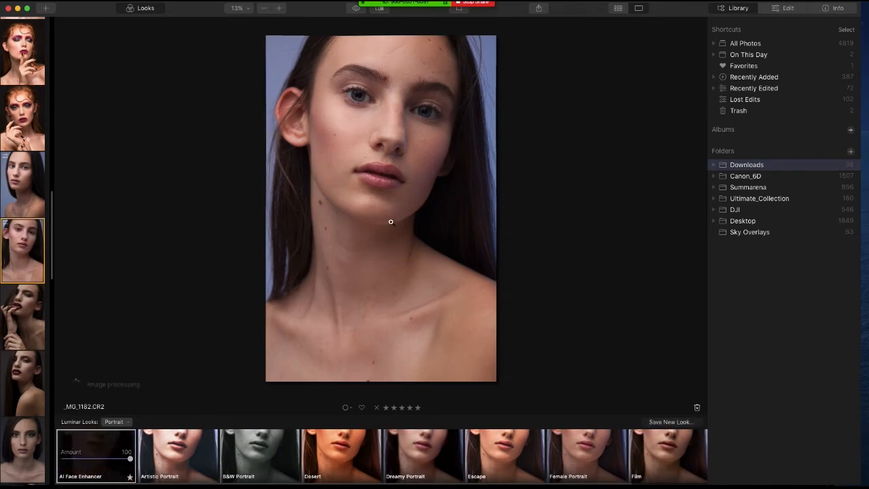
- Compare the portrait before and after the look, both in full view and at 100% zoom on the eye
{"action": "left_click", "coordinate": [357, 9]}
{"action": "left_click", "coordinate": [358, 11]}
{"action": "left_click", "coordinate": [357, 11]}
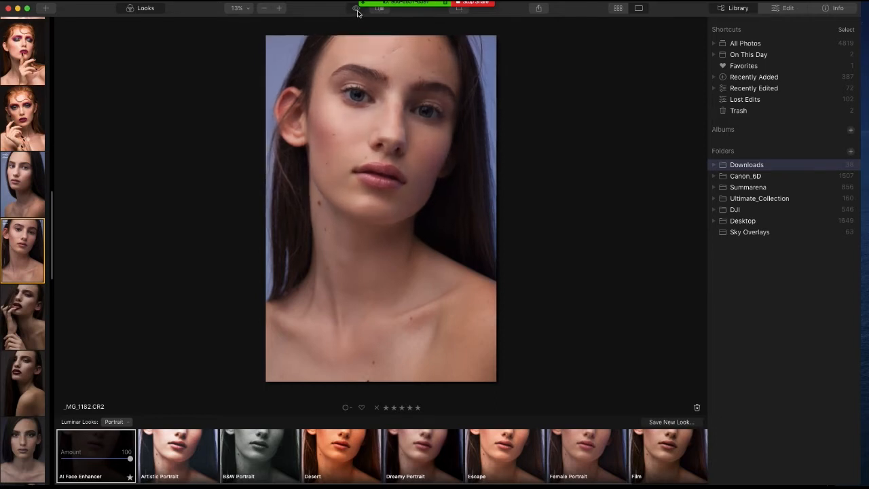
{"action": "left_click", "coordinate": [358, 11]}
{"action": "left_click", "coordinate": [357, 11]}
{"action": "left_click", "coordinate": [356, 86]}
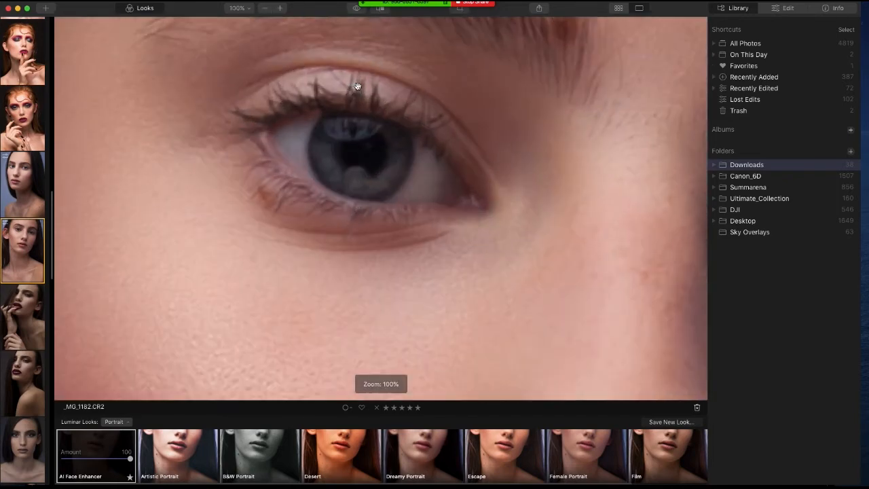
{"action": "left_click", "coordinate": [357, 11]}
{"action": "left_click", "coordinate": [357, 11]}
{"action": "left_click", "coordinate": [402, 103]}
{"action": "left_click", "coordinate": [354, 83]}
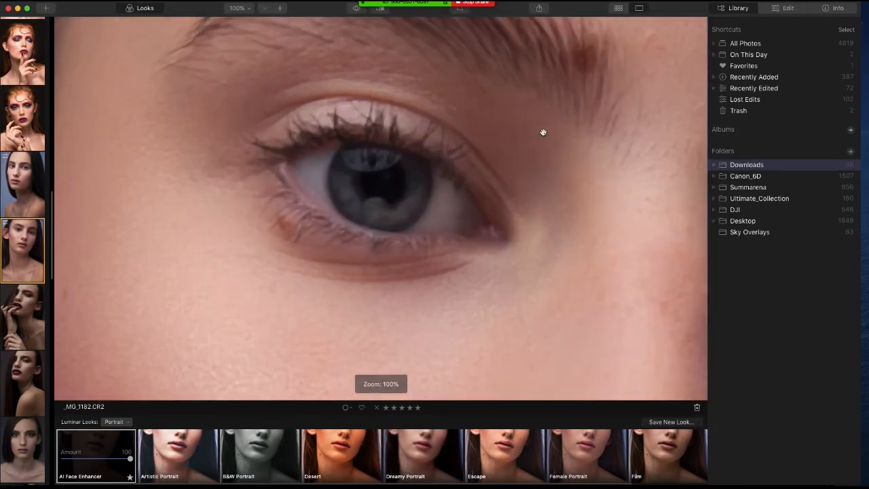
- Set Eye Whitening to 100 in the AI Portrait Enhancer of the Portrait tools
{"action": "left_click", "coordinate": [784, 8]}
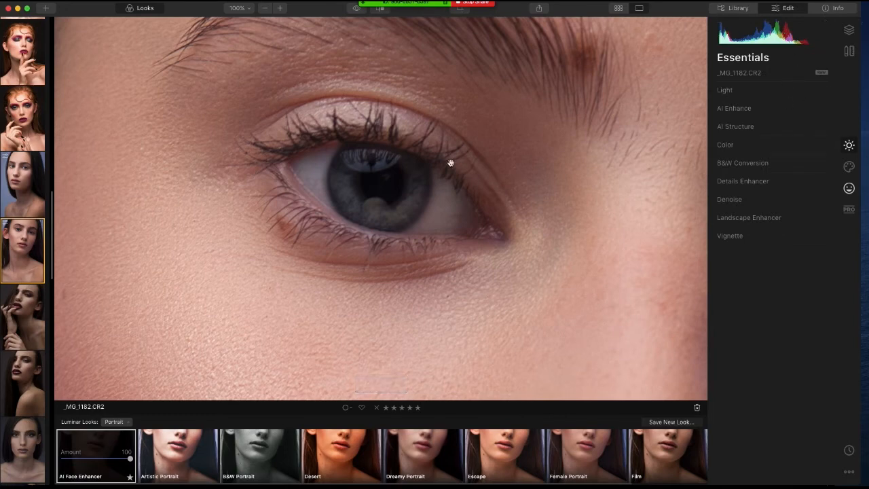
{"action": "left_click", "coordinate": [848, 190]}
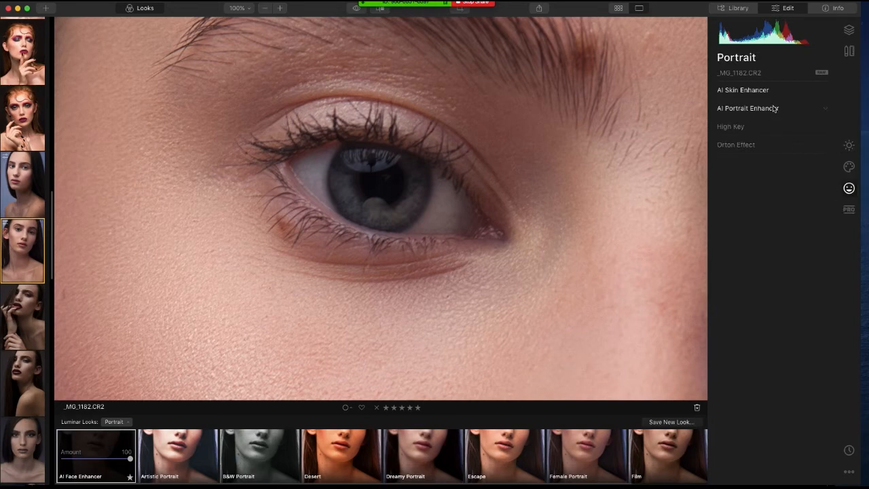
{"action": "left_click", "coordinate": [798, 113]}
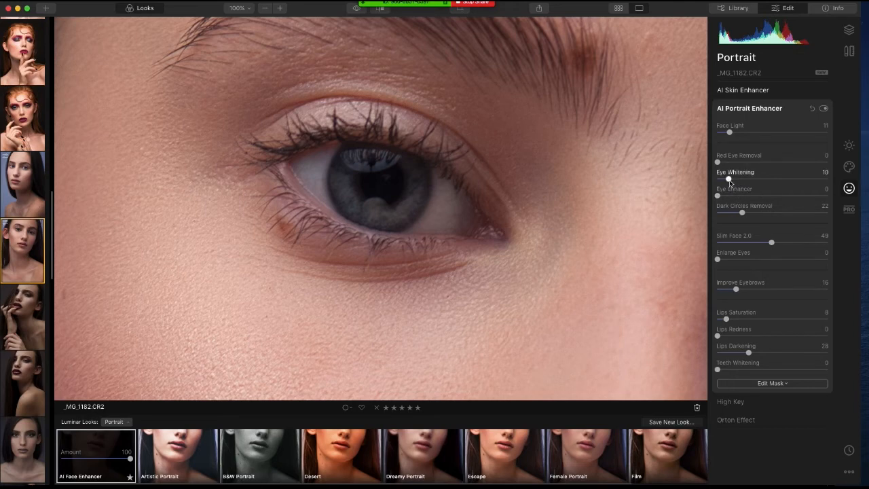
{"action": "left_click_drag", "start_coordinate": [729, 179], "coordinate": [800, 180]}
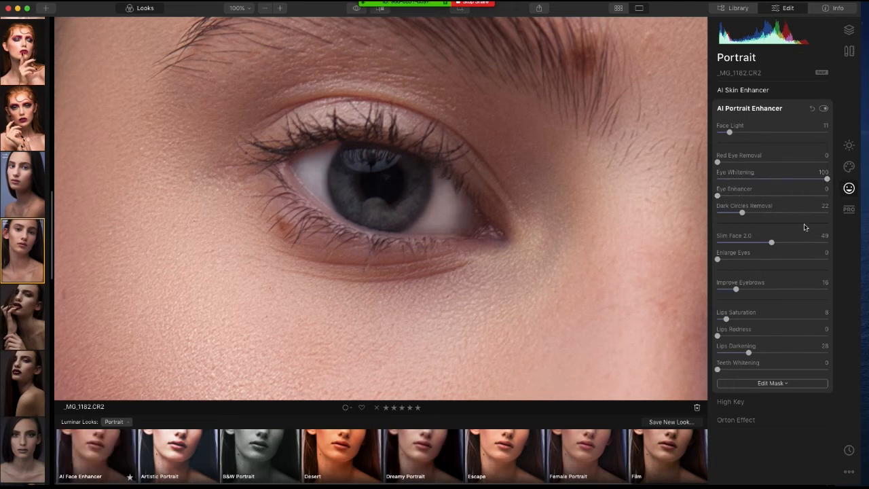
- Compare the eye before and after the edit, and set the Eye Enhancer to 100
{"action": "left_click", "coordinate": [358, 12]}
{"action": "left_click", "coordinate": [358, 12]}
{"action": "left_click", "coordinate": [359, 13]}
{"action": "left_click", "coordinate": [358, 12]}
{"action": "left_click", "coordinate": [358, 12]}
{"action": "left_click_drag", "start_coordinate": [717, 197], "coordinate": [842, 206]}
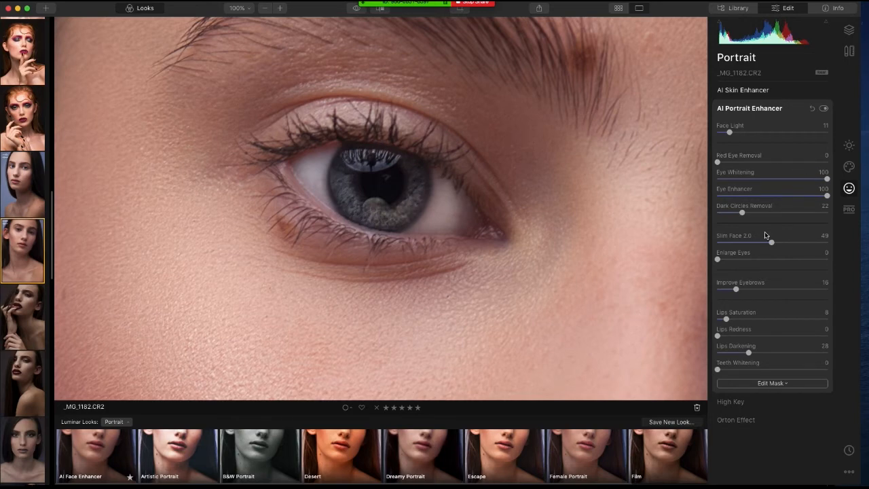
- Set Slim Face 2.0 to 0 and compare the portrait before and after at 100% zoom on the eye
{"action": "left_click_drag", "start_coordinate": [771, 245], "coordinate": [704, 248]}
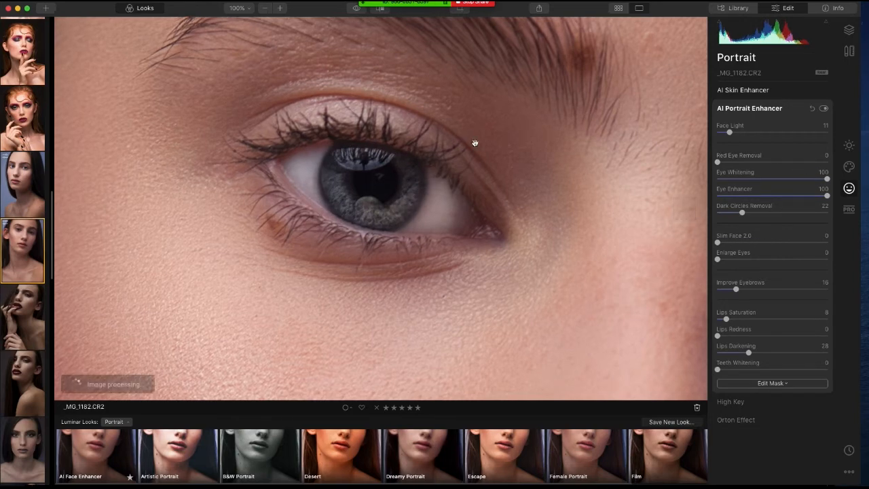
{"action": "left_click", "coordinate": [355, 9]}
{"action": "left_click", "coordinate": [355, 9]}
{"action": "left_click", "coordinate": [356, 9]}
{"action": "left_click", "coordinate": [356, 9]}
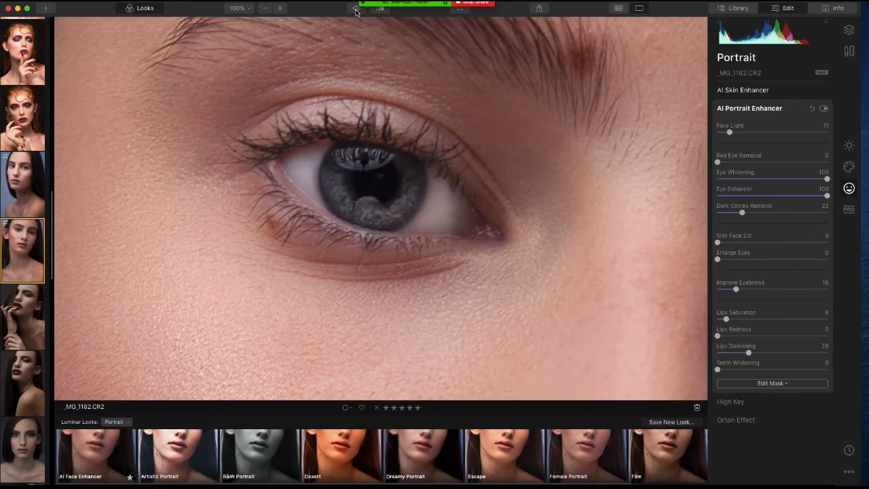
{"action": "scroll", "coordinate": [486, 190], "scroll_direction": "down", "scroll_amount": 5}
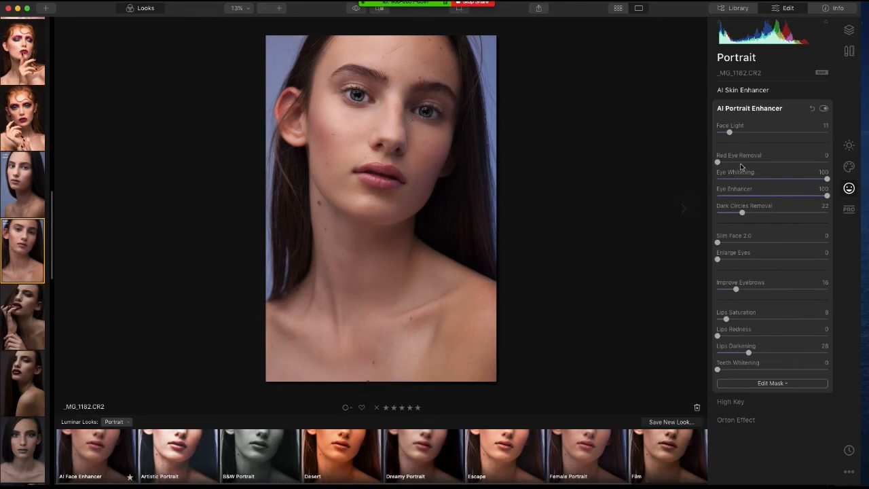
- Raise Face Light to 30 and compare the full portrait before and after the edit
{"action": "left_click_drag", "start_coordinate": [729, 136], "coordinate": [751, 136]}
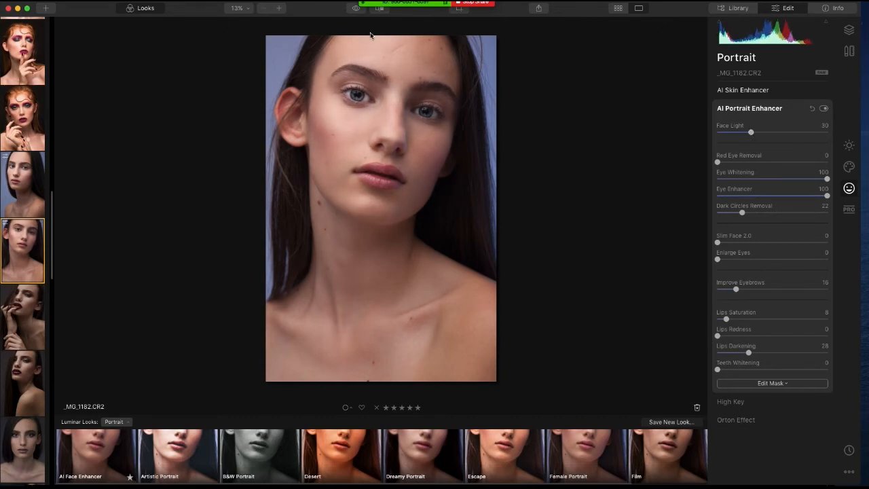
{"action": "left_click", "coordinate": [356, 11]}
{"action": "left_click", "coordinate": [355, 12]}
{"action": "left_click", "coordinate": [356, 12]}
- Reduce Eye Enhancer to 21 and Eye Whitening to 26, and set Slim Face 2.0 to 8
{"action": "left_click", "coordinate": [739, 195]}
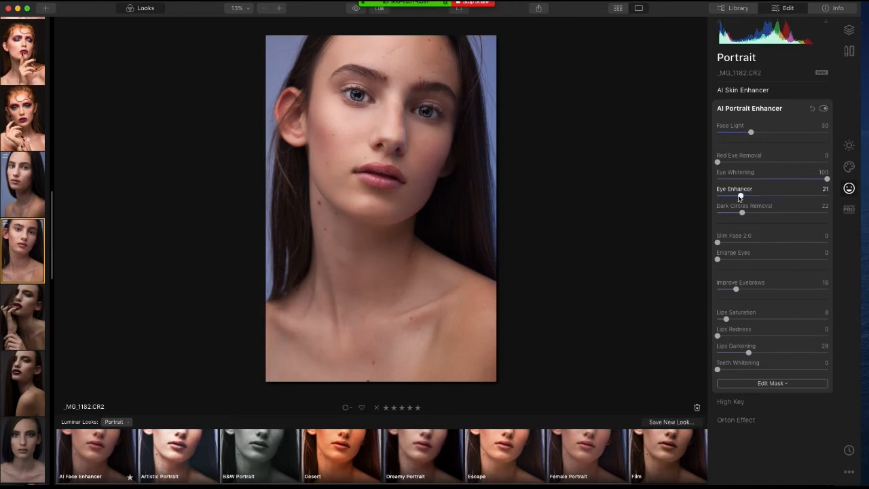
{"action": "left_click", "coordinate": [745, 180]}
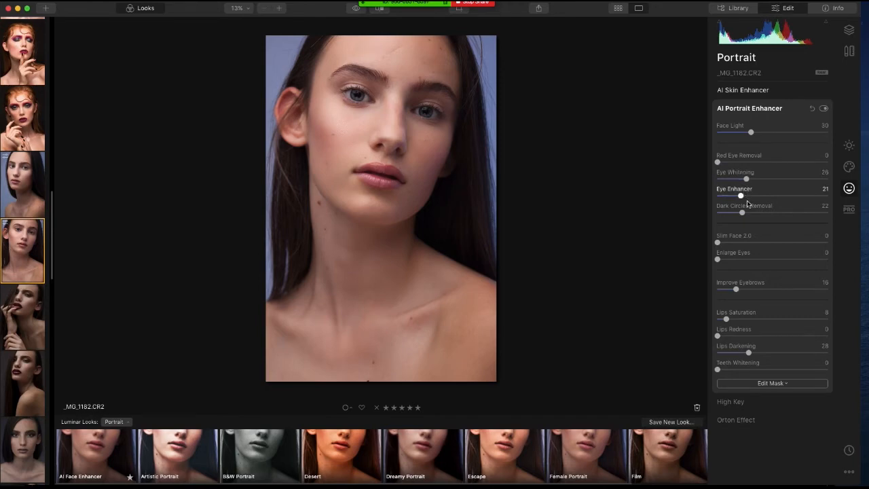
{"action": "left_click_drag", "start_coordinate": [719, 245], "coordinate": [728, 246]}
{"action": "left_click", "coordinate": [353, 91]}
{"action": "left_click", "coordinate": [460, 148]}
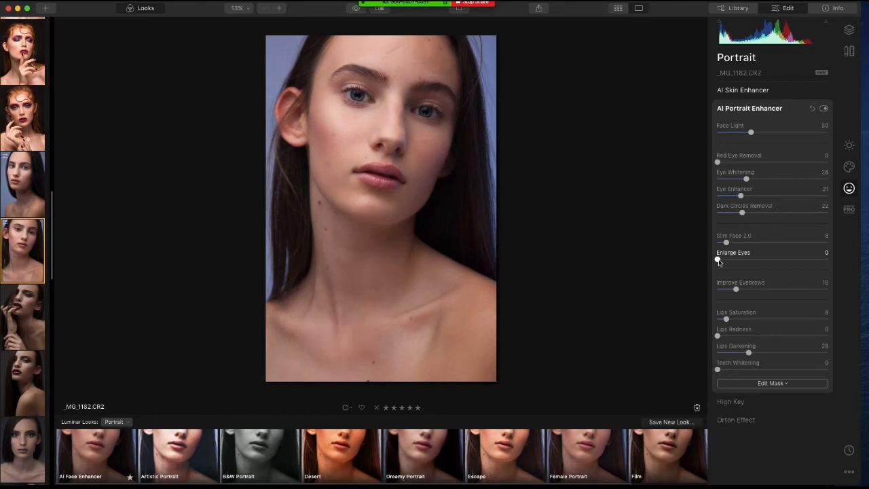
- Try Enlarge Eyes at 100 and compare the portrait before and after
{"action": "left_click_drag", "start_coordinate": [718, 261], "coordinate": [825, 260]}
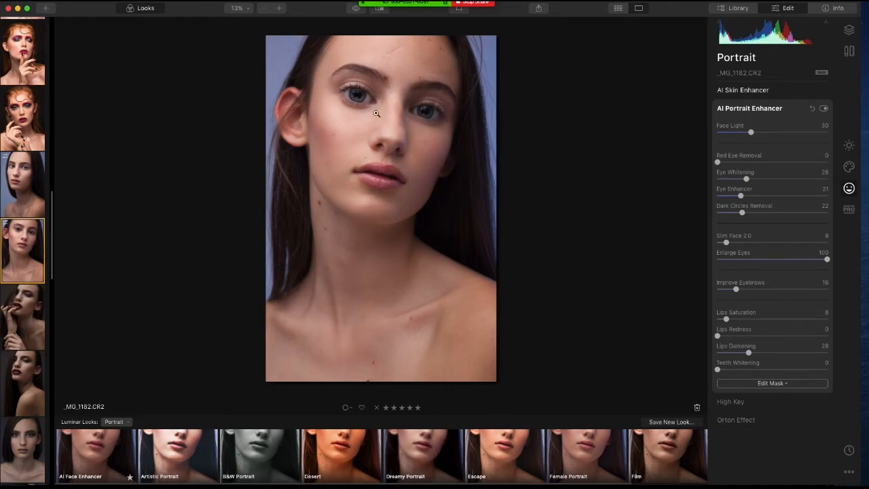
{"action": "left_click", "coordinate": [356, 8]}
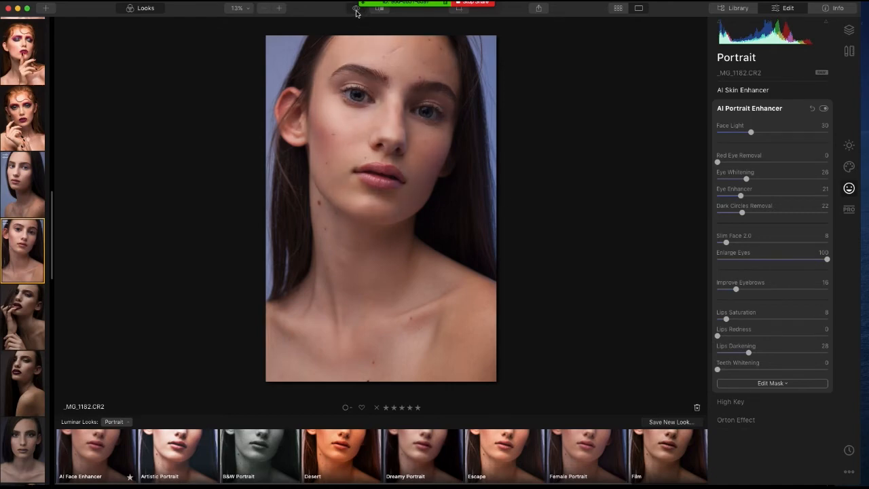
{"action": "left_click", "coordinate": [355, 8]}
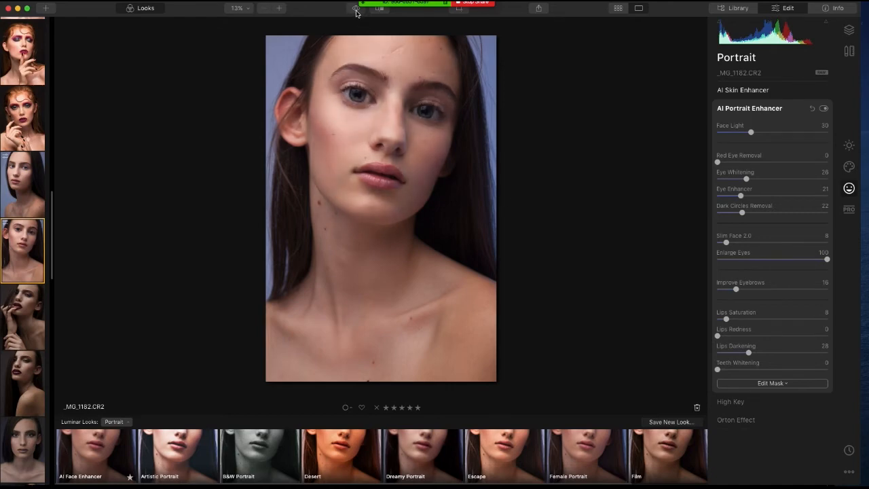
{"action": "left_click", "coordinate": [356, 8]}
{"action": "left_click", "coordinate": [356, 8]}
- Set Improve Eyebrows to 100 and compare the portrait before and after
{"action": "left_click_drag", "start_coordinate": [735, 290], "coordinate": [826, 290]}
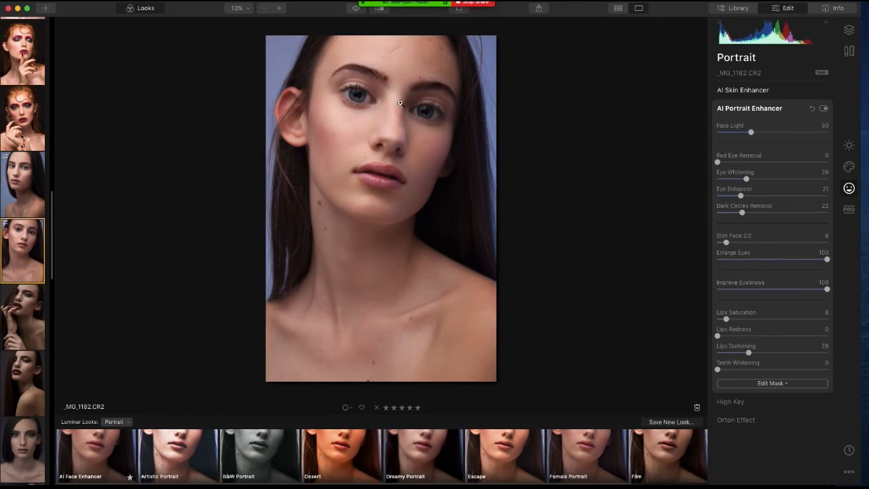
{"action": "left_click", "coordinate": [358, 11]}
{"action": "left_click", "coordinate": [358, 10]}
{"action": "left_click", "coordinate": [359, 10]}
{"action": "left_click", "coordinate": [358, 10]}
{"action": "left_click", "coordinate": [358, 10]}
- Set Lips Saturation to 97 and compare the portrait before and after
{"action": "left_click_drag", "start_coordinate": [725, 318], "coordinate": [825, 320]}
{"action": "left_click", "coordinate": [355, 9]}
{"action": "left_click", "coordinate": [355, 11]}
- Set Slim Face 2.0 to 16 and Enlarge Eyes to 17, and compare the portrait before and after
{"action": "mouse_move", "coordinate": [726, 243]}
{"action": "left_mouse_down"}
{"action": "mouse_move", "coordinate": [760, 247]}
{"action": "mouse_move", "coordinate": [735, 246]}
{"action": "left_mouse_up"}
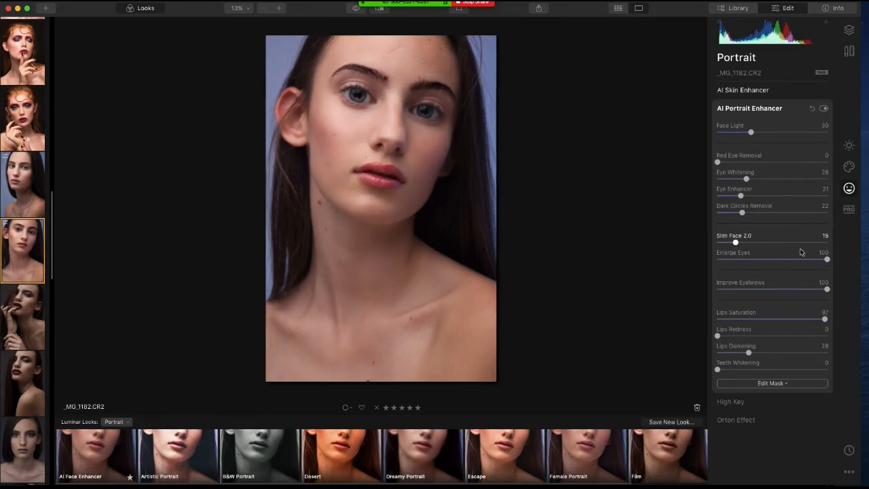
{"action": "left_click_drag", "start_coordinate": [826, 260], "coordinate": [732, 261]}
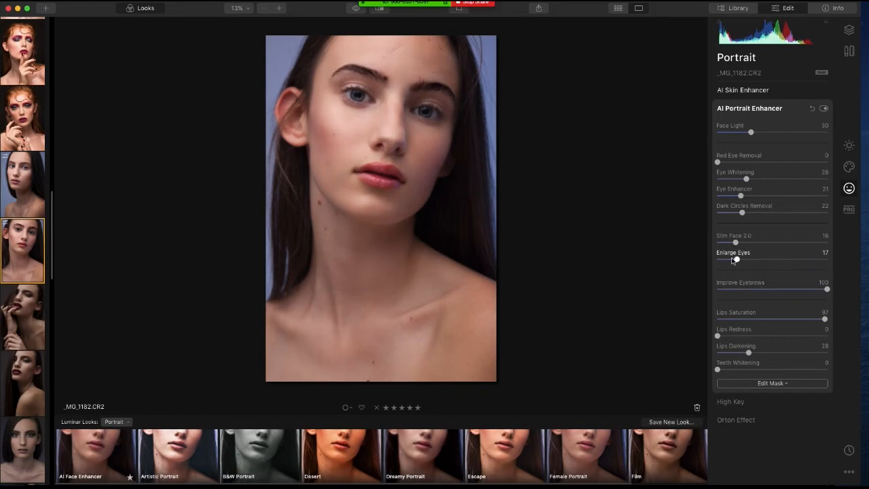
{"action": "left_click", "coordinate": [357, 10]}
{"action": "left_click", "coordinate": [358, 10]}
- Open _MG_1253.CR2 with the AI Face Enhancer look applied and compare it before and after
{"action": "left_click", "coordinate": [27, 442]}
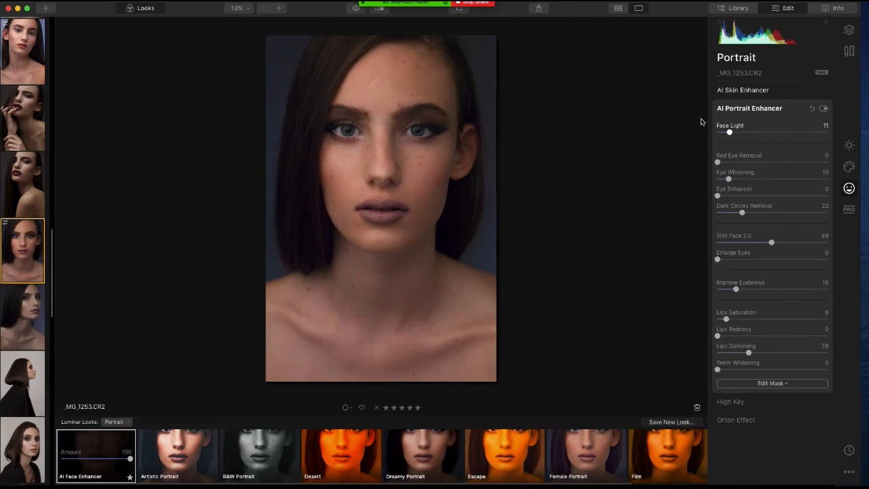
{"action": "left_click", "coordinate": [356, 10]}
- Set Face Light to 39, Enlarge Eyes to 7, Eye Whitening to 42 and Eye Enhancer to 43 on _MG_1253.CR2
{"action": "left_click_drag", "start_coordinate": [729, 132], "coordinate": [760, 136]}
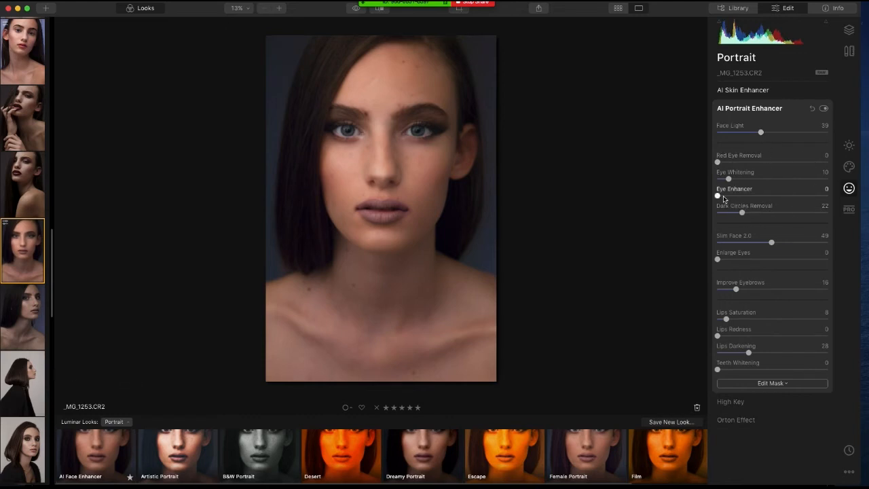
{"action": "left_click_drag", "start_coordinate": [718, 259], "coordinate": [725, 260]}
{"action": "left_click_drag", "start_coordinate": [726, 180], "coordinate": [764, 180]}
{"action": "left_click_drag", "start_coordinate": [717, 195], "coordinate": [765, 196]}
- Compare the eye before and after the edits at 100% zoom and return to the full portrait
{"action": "double_click", "coordinate": [435, 137]}
{"action": "left_click_drag", "start_coordinate": [393, 132], "coordinate": [448, 195]}
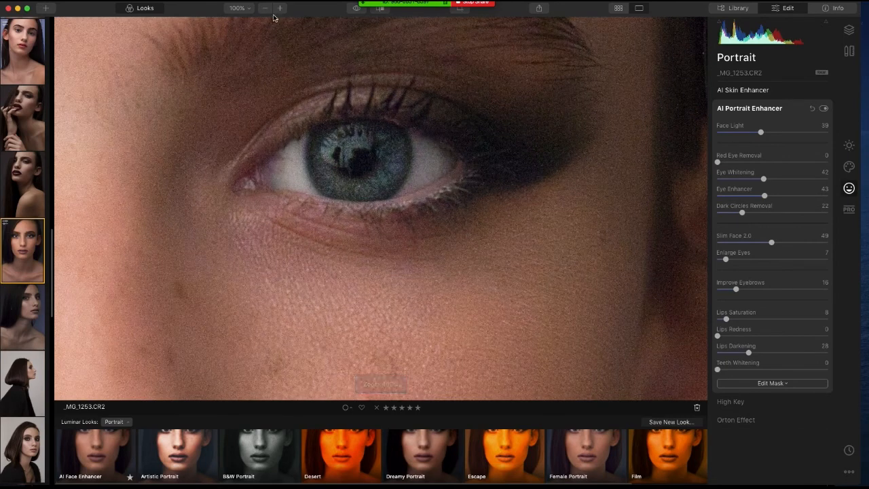
{"action": "left_click", "coordinate": [357, 9]}
{"action": "left_click", "coordinate": [356, 9]}
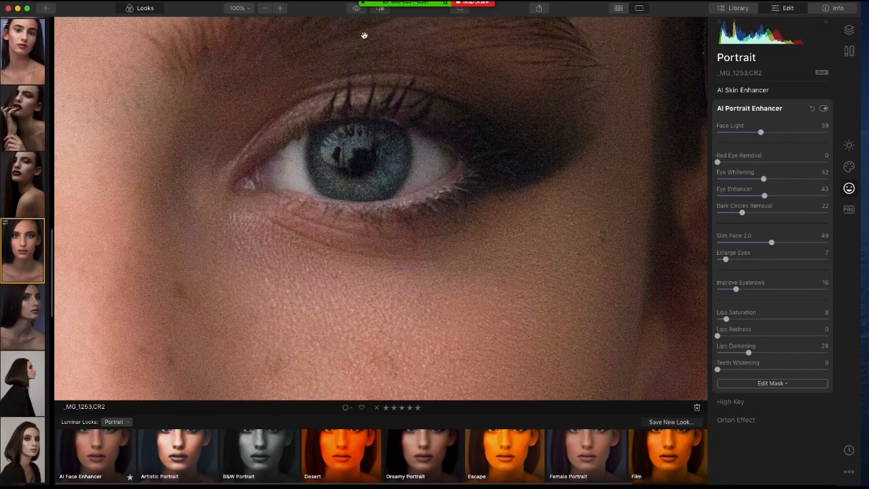
{"action": "left_click", "coordinate": [357, 9]}
{"action": "left_click", "coordinate": [352, 122]}
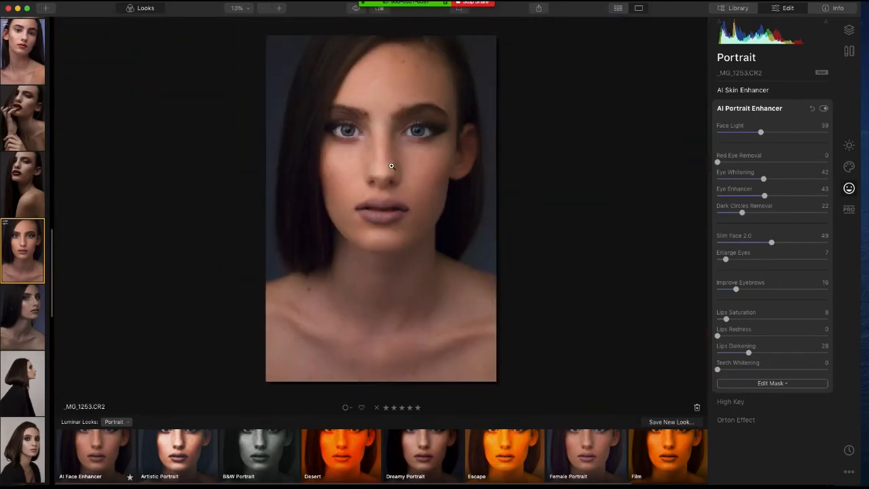
- Set Luminosity Denoise to 100 and Color Denoise to 97 in the Essentials tools, judging the skin below the eye at 100% zoom
{"action": "left_click", "coordinate": [742, 110]}
{"action": "left_click", "coordinate": [847, 147]}
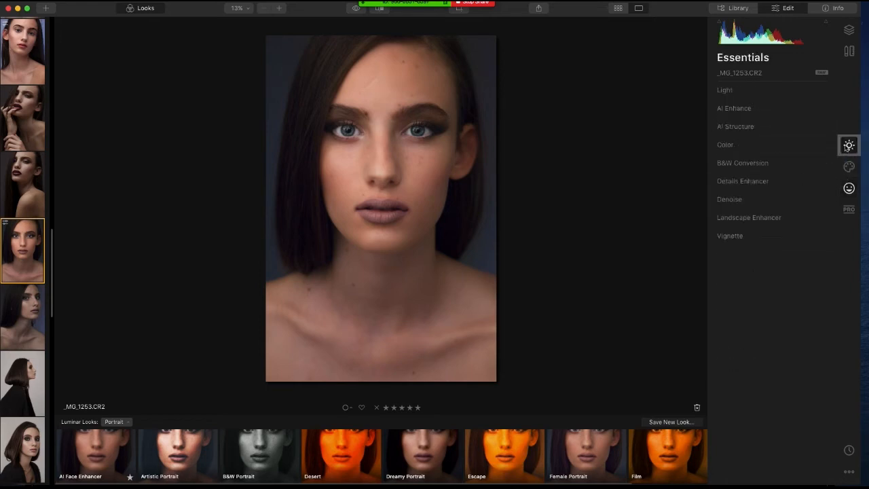
{"action": "left_click", "coordinate": [744, 201]}
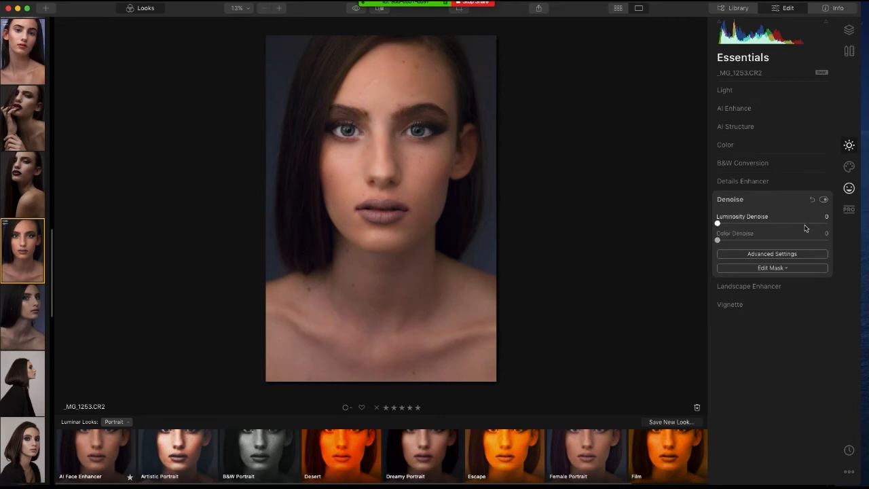
{"action": "left_click", "coordinate": [741, 254]}
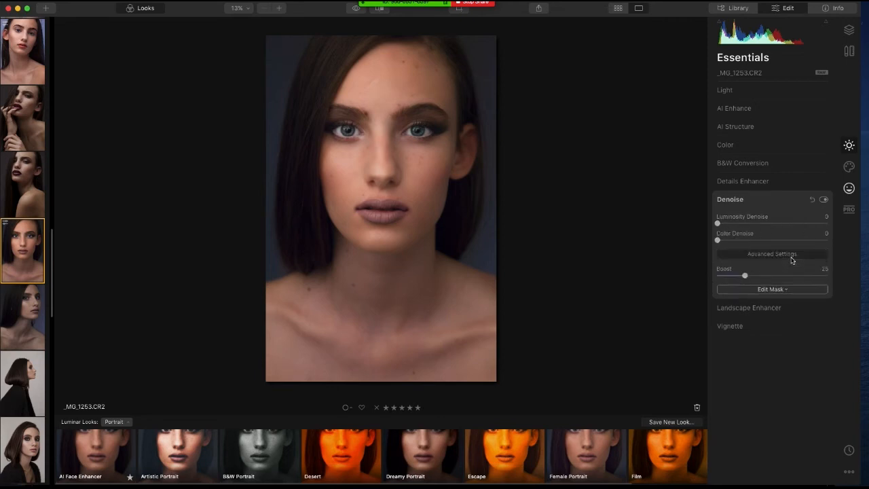
{"action": "left_click", "coordinate": [414, 141]}
{"action": "left_click_drag", "start_coordinate": [510, 177], "coordinate": [495, 194]}
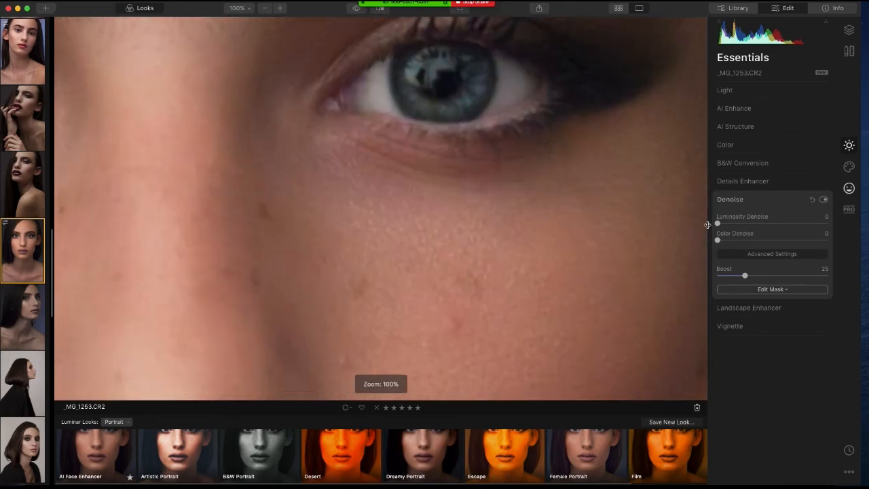
{"action": "left_click_drag", "start_coordinate": [717, 224], "coordinate": [834, 233]}
{"action": "left_click_drag", "start_coordinate": [718, 240], "coordinate": [827, 247]}
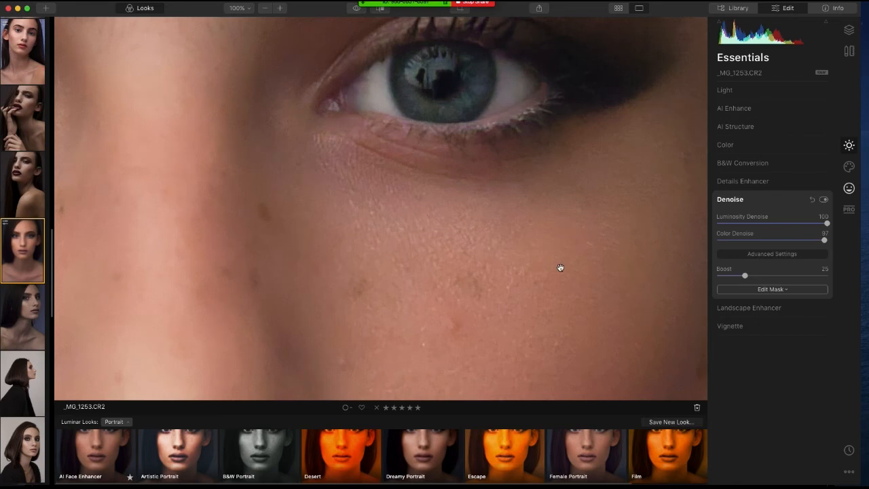
- Compare the full portrait before and after the noise reduction
{"action": "left_click", "coordinate": [539, 248]}
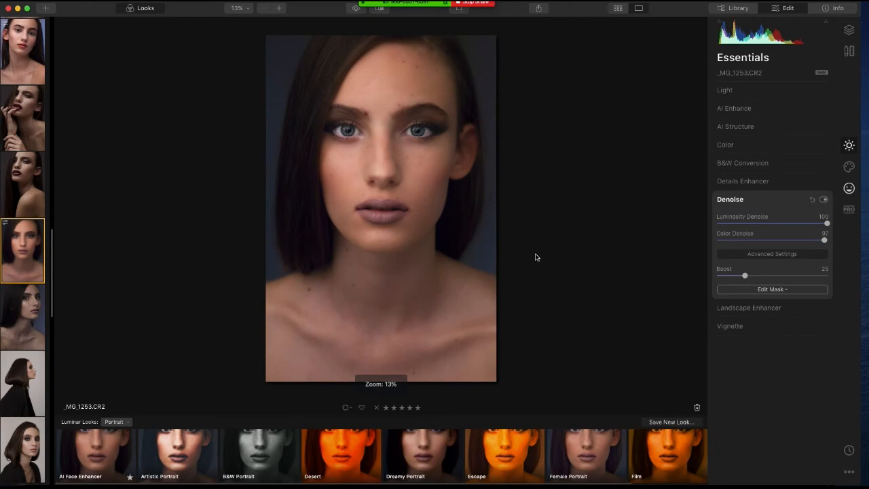
{"action": "left_click", "coordinate": [357, 9]}
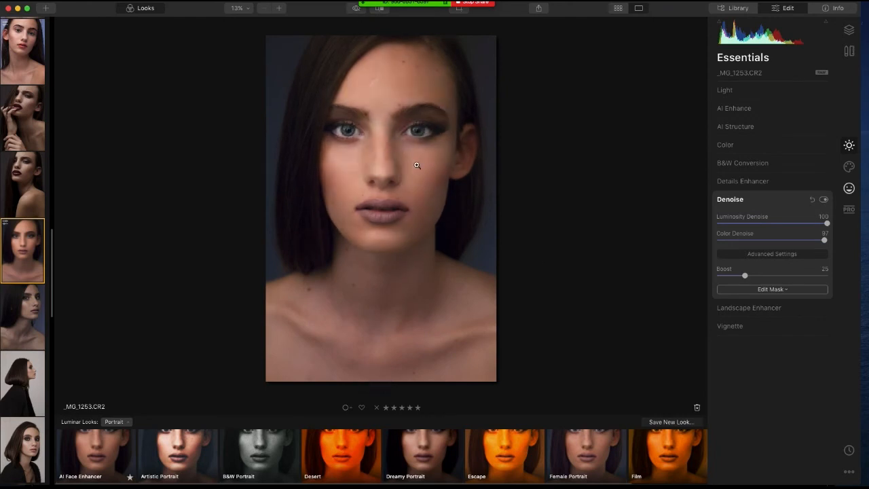
{"action": "left_click", "coordinate": [355, 9]}
{"action": "left_click", "coordinate": [356, 9]}
- Convert the portrait to black and white with B&W Conversion and compare it with the original
{"action": "left_click", "coordinate": [761, 164]}
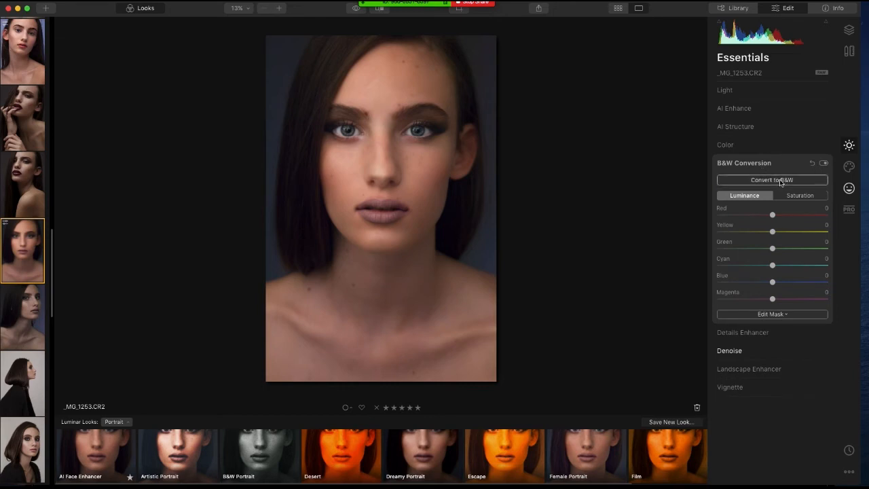
{"action": "left_click", "coordinate": [780, 181]}
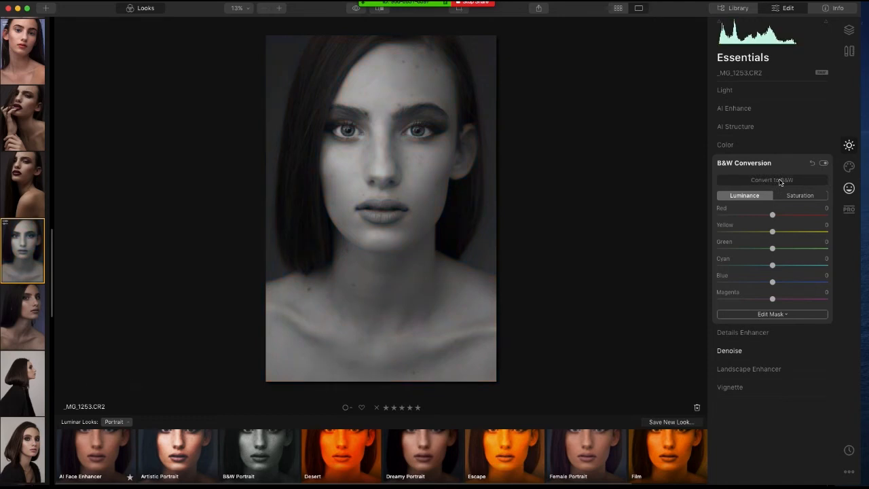
{"action": "left_click", "coordinate": [356, 10]}
- Start a brush mask for the B&W Conversion, reduce the brush size to 16 and enlarge the view to 50%
{"action": "left_click", "coordinate": [780, 314]}
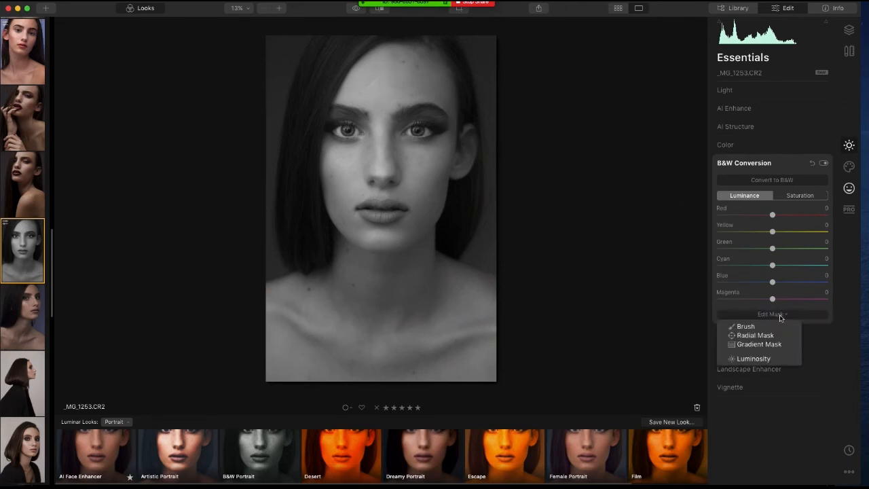
{"action": "left_click", "coordinate": [745, 327]}
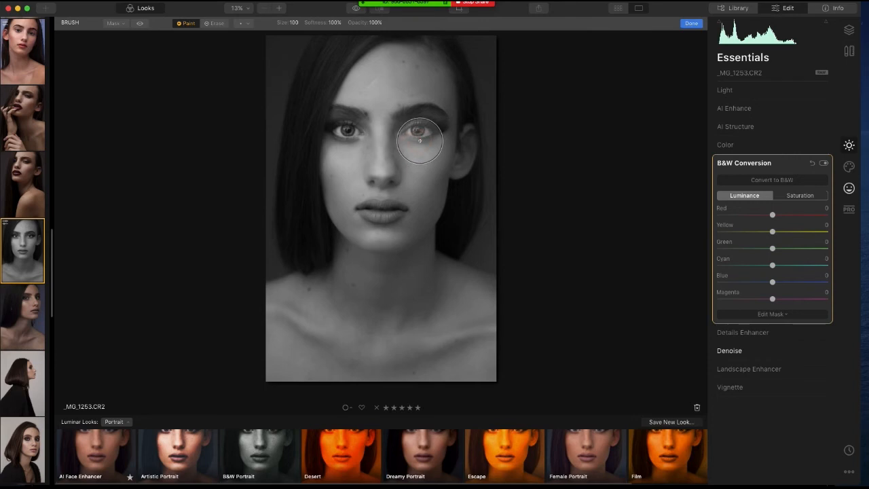
{"action": "key", "text": "bracketleft"}
{"action": "key", "text": "bracketleft"}
{"action": "key", "text": "bracketleft"}
{"action": "key", "text": "bracketleft"}
{"action": "key", "text": "bracketleft"}
{"action": "key", "text": "bracketleft"}
{"action": "key", "text": "bracketleft"}
{"action": "key", "text": "bracketleft"}
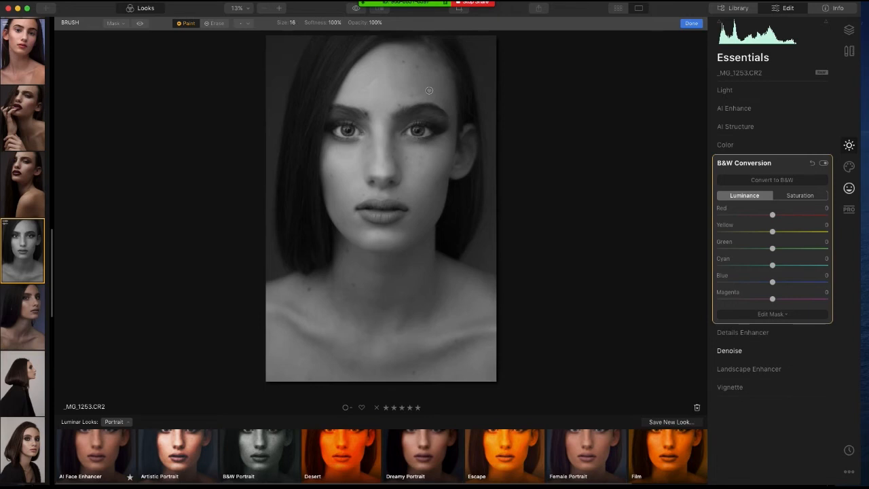
{"action": "left_click", "coordinate": [248, 9]}
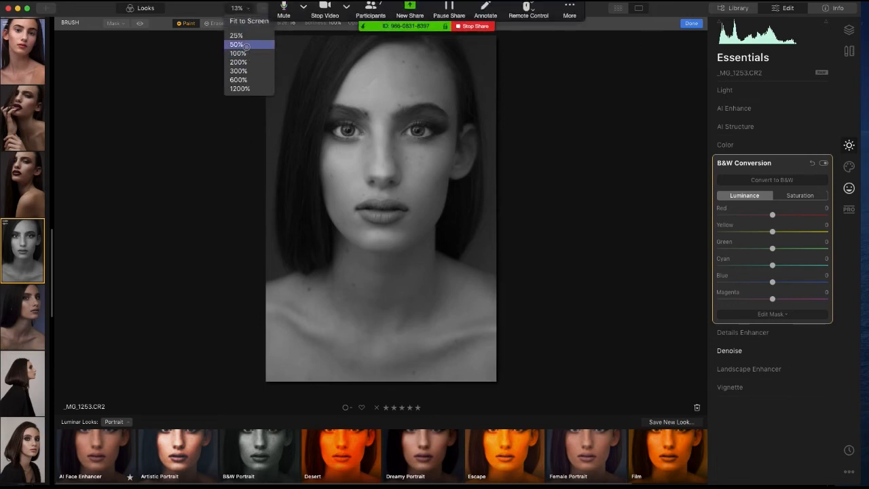
{"action": "left_click", "coordinate": [245, 44]}
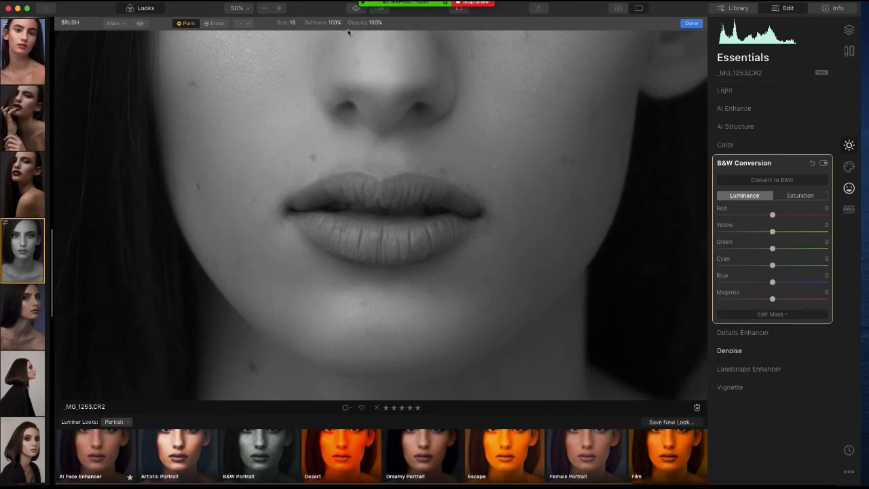
{"action": "left_click", "coordinate": [241, 13]}
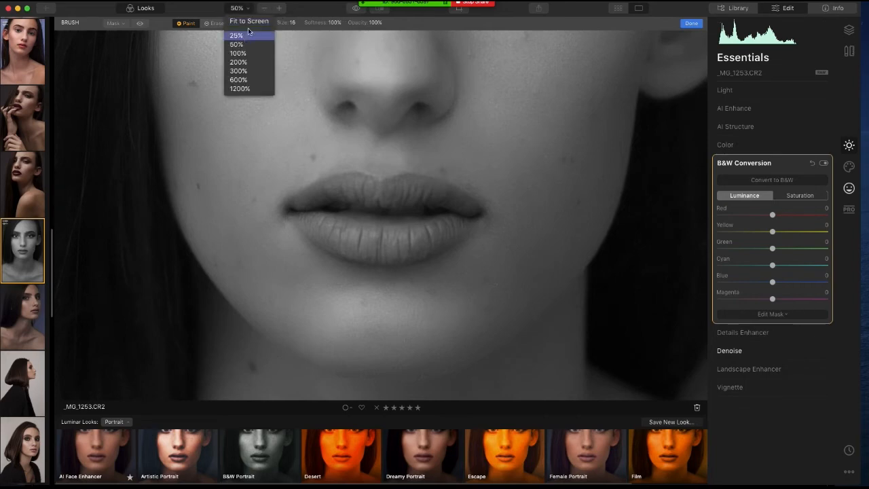
{"action": "left_click", "coordinate": [244, 42]}
- Examine the capture details of _MG_1253.CR2, _MG_1405.CR2 and the red-haired portrait with the forehead curl, and reselect _MG_1253.CR2
{"action": "left_click", "coordinate": [831, 8]}
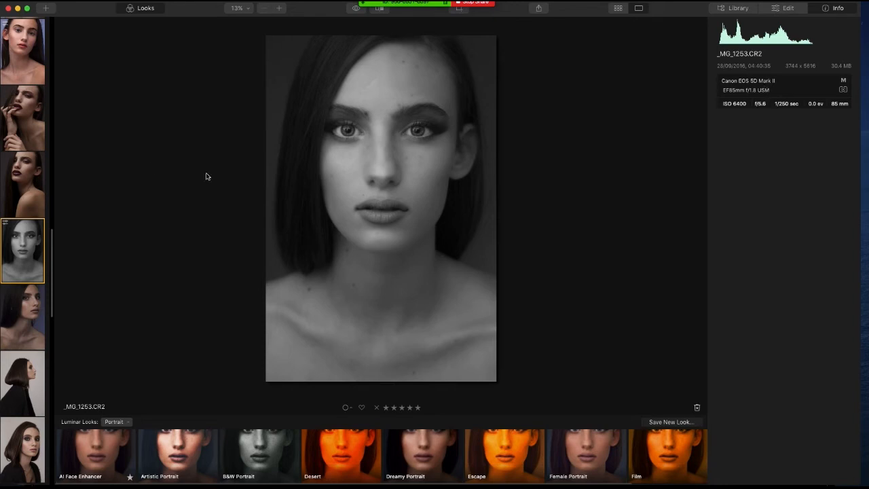
{"action": "scroll", "coordinate": [20, 121], "scroll_direction": "down", "scroll_amount": 3}
{"action": "scroll", "coordinate": [20, 121], "scroll_direction": "down", "scroll_amount": 2}
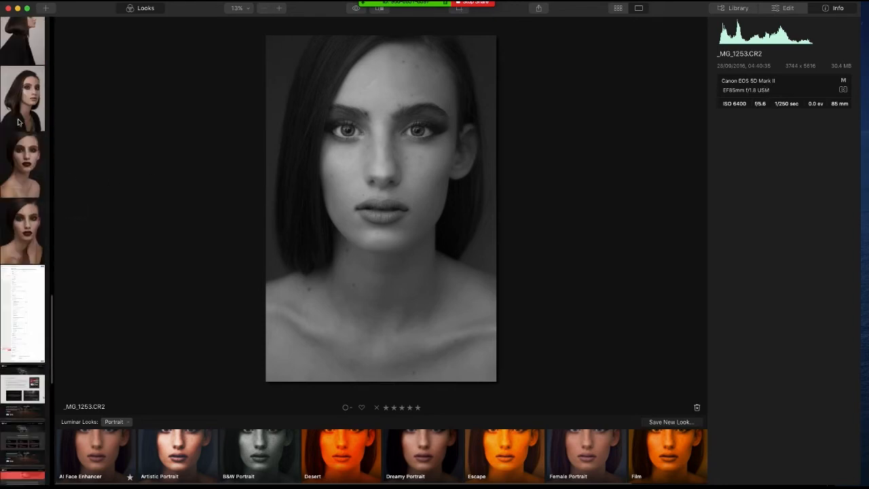
{"action": "left_click", "coordinate": [25, 219]}
{"action": "scroll", "coordinate": [37, 201], "scroll_direction": "up", "scroll_amount": 10}
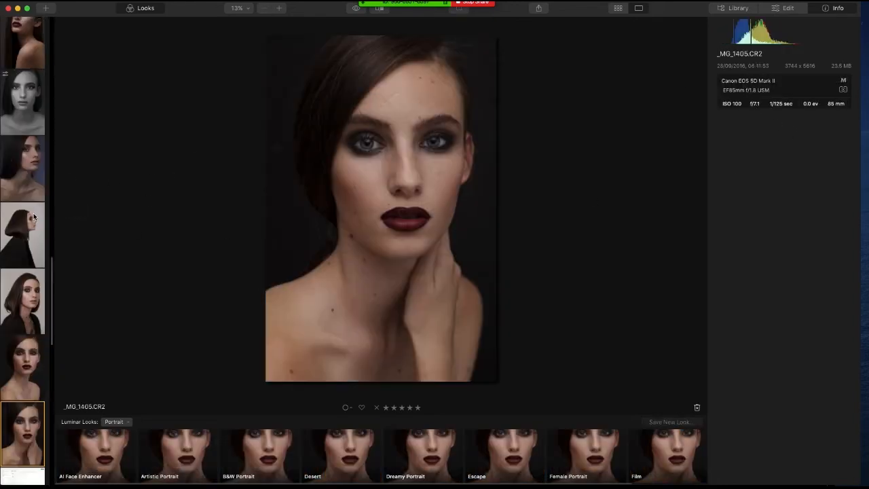
{"action": "scroll", "coordinate": [33, 173], "scroll_direction": "up", "scroll_amount": 5}
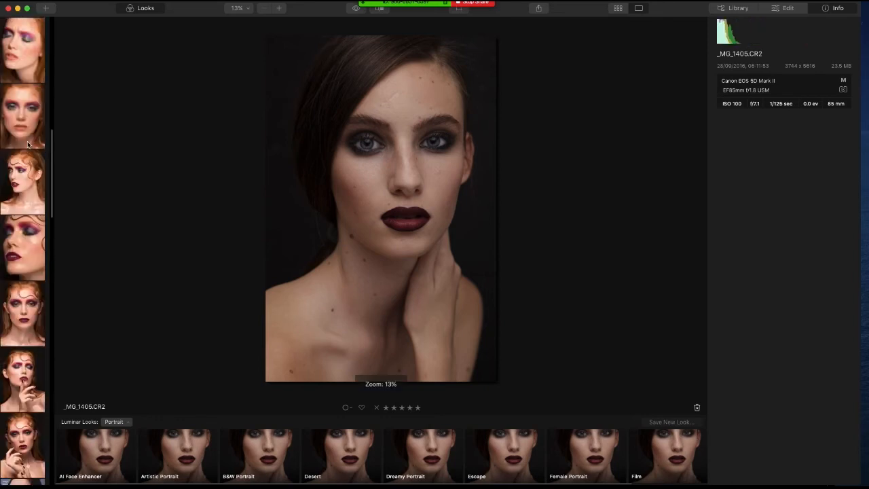
{"action": "left_click", "coordinate": [21, 188]}
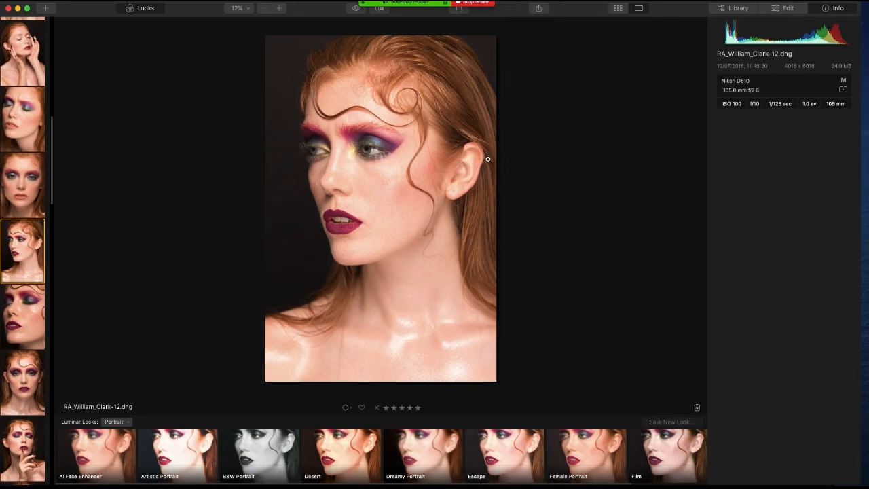
{"action": "scroll", "coordinate": [31, 268], "scroll_direction": "up", "scroll_amount": 3}
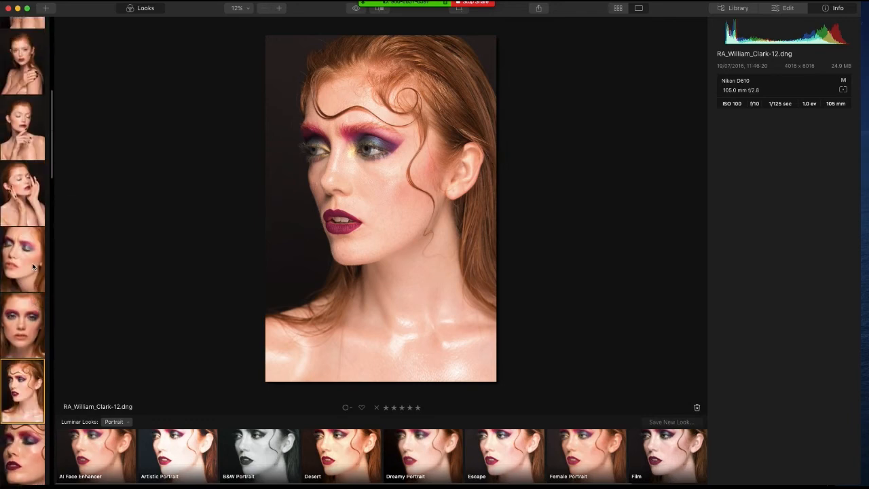
{"action": "scroll", "coordinate": [31, 265], "scroll_direction": "down", "scroll_amount": 10}
{"action": "scroll", "coordinate": [32, 265], "scroll_direction": "down", "scroll_amount": 2}
{"action": "left_click", "coordinate": [39, 414]}
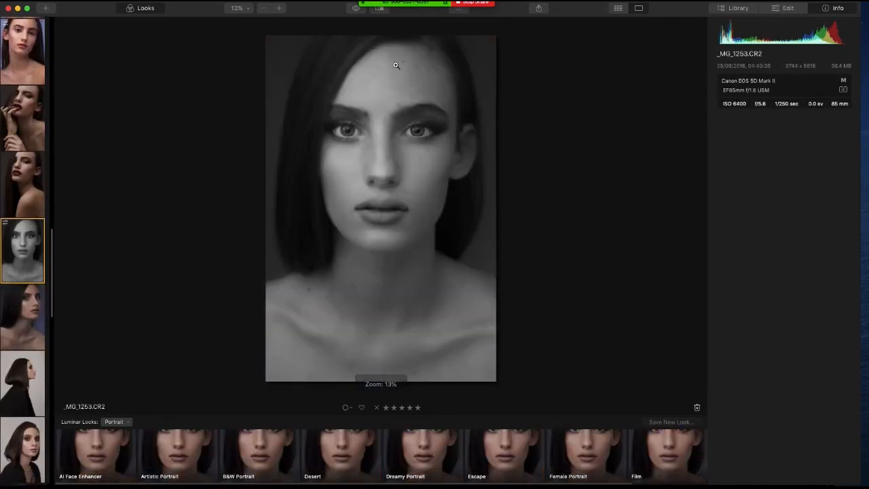
- Start a brush mask for the B&W Conversion of _MG_1253.CR2, working around the eyes, and reduce the brush size to 40
{"action": "left_click", "coordinate": [398, 107]}
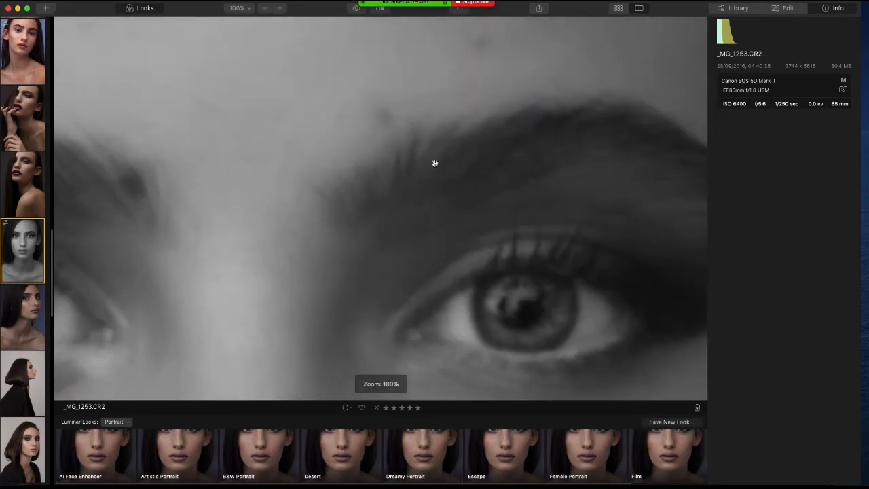
{"action": "scroll", "coordinate": [437, 197], "scroll_direction": "up", "scroll_amount": 1}
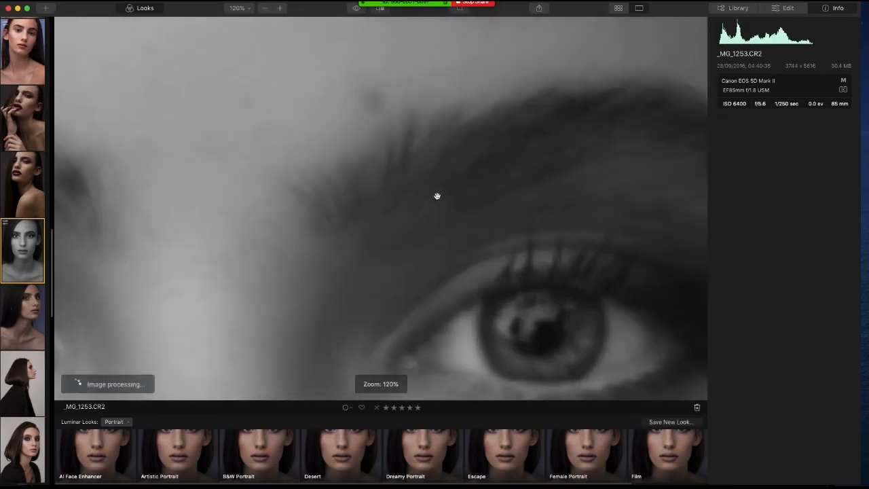
{"action": "scroll", "coordinate": [437, 196], "scroll_direction": "down", "scroll_amount": 3}
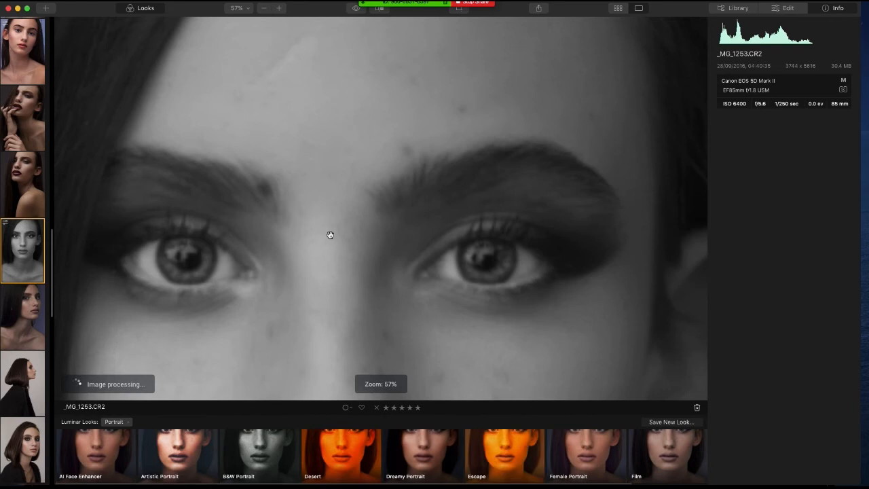
{"action": "left_click_drag", "start_coordinate": [321, 238], "coordinate": [359, 238]}
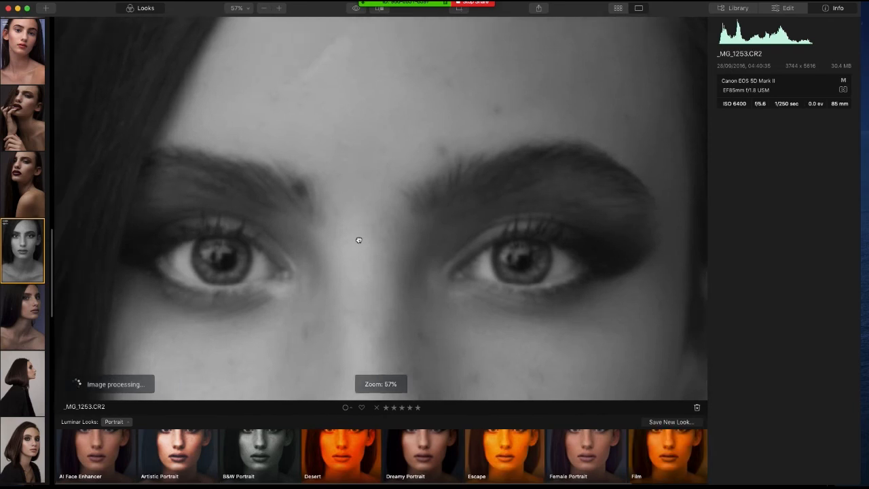
{"action": "left_click", "coordinate": [783, 8]}
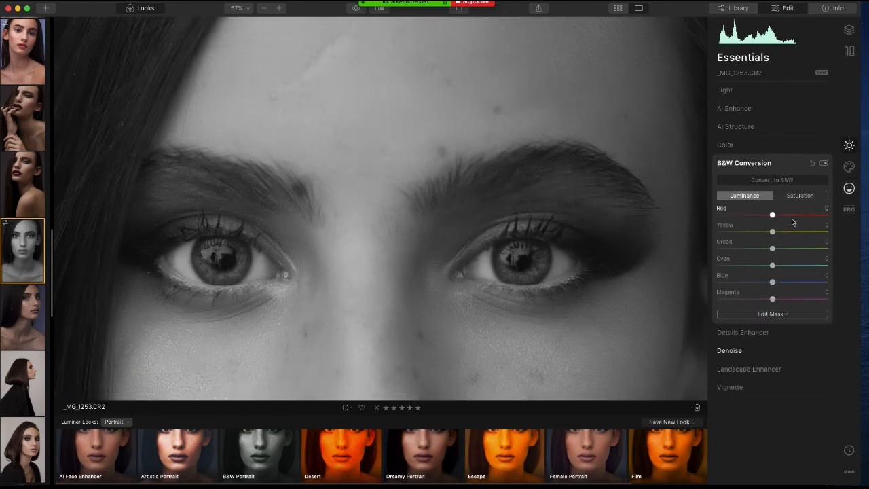
{"action": "left_click", "coordinate": [767, 313]}
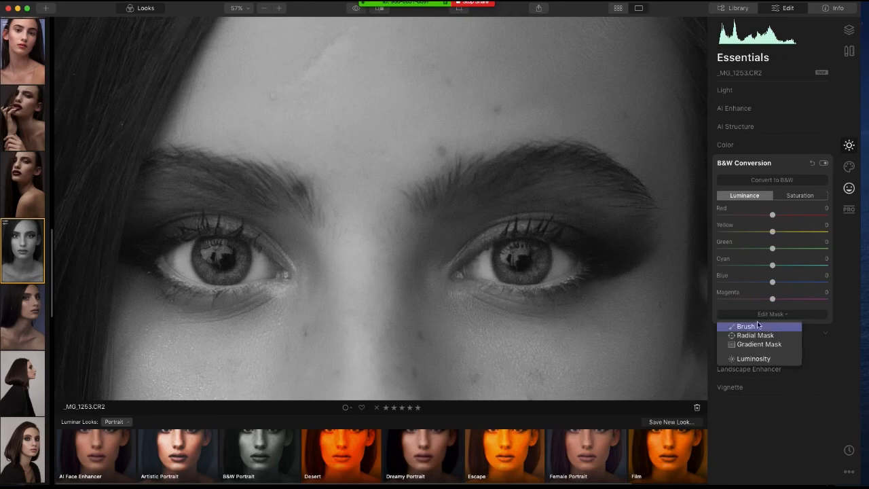
{"action": "left_click", "coordinate": [766, 326]}
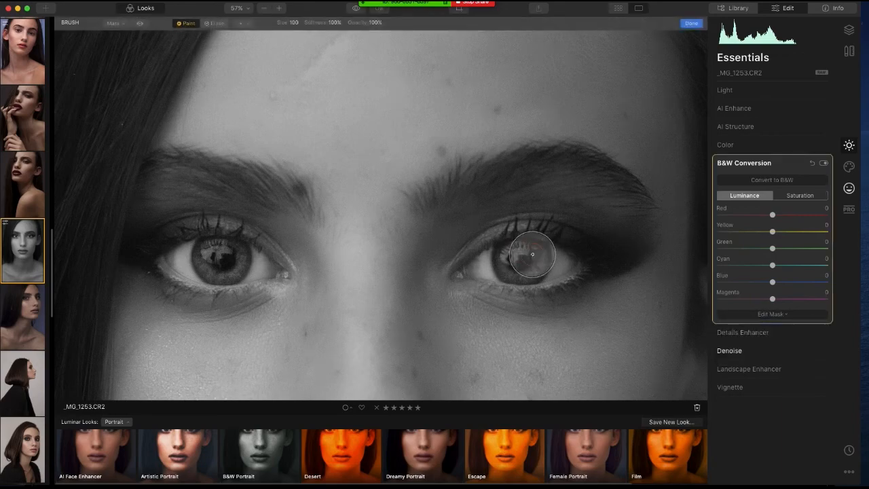
{"action": "key", "text": "bracketleft"}
{"action": "key", "text": "bracketleft"}
{"action": "key", "text": "bracketleft"}
{"action": "key", "text": "bracketleft"}
{"action": "key", "text": "bracketleft"}
{"action": "key", "text": "bracketleft"}
- Undo a trial paint stroke, erase the B&W mask over the right-hand iris to restore its colour, and paint back the spill on the lower eyelid
{"action": "mouse_move", "coordinate": [542, 250]}
{"action": "left_mouse_down"}
{"action": "mouse_move", "coordinate": [517, 242]}
{"action": "mouse_move", "coordinate": [507, 254]}
{"action": "mouse_move", "coordinate": [538, 275]}
{"action": "mouse_move", "coordinate": [546, 264]}
{"action": "mouse_move", "coordinate": [514, 252]}
{"action": "mouse_move", "coordinate": [521, 242]}
{"action": "left_mouse_up"}
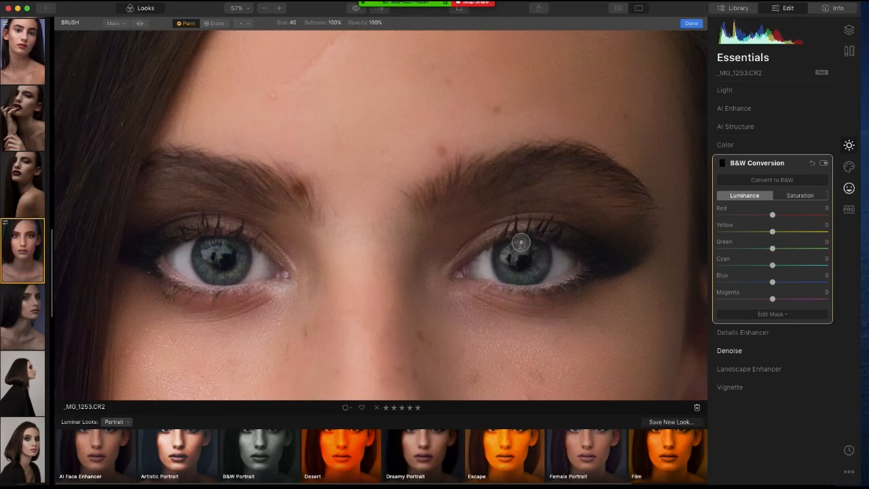
{"action": "key", "text": "super+z"}
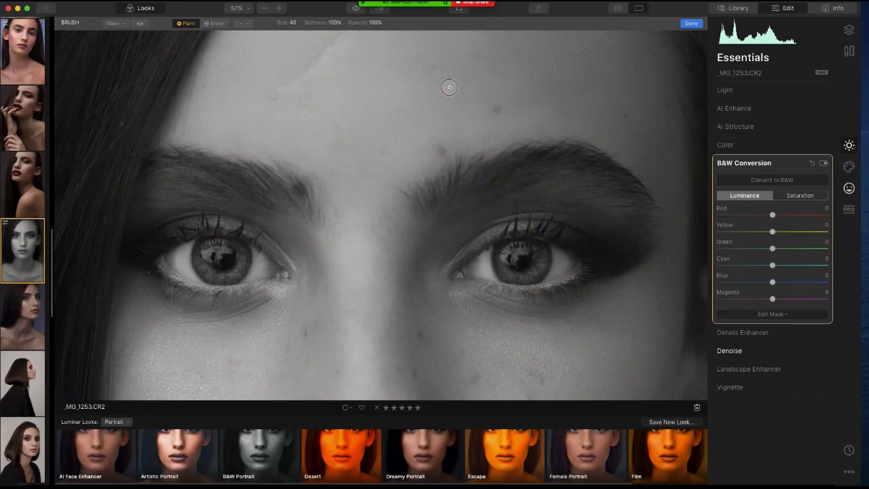
{"action": "left_click", "coordinate": [215, 23]}
{"action": "mouse_move", "coordinate": [499, 234]}
{"action": "left_mouse_down"}
{"action": "mouse_move", "coordinate": [540, 256]}
{"action": "mouse_move", "coordinate": [505, 247]}
{"action": "mouse_move", "coordinate": [509, 268]}
{"action": "mouse_move", "coordinate": [530, 274]}
{"action": "mouse_move", "coordinate": [544, 250]}
{"action": "mouse_move", "coordinate": [543, 270]}
{"action": "mouse_move", "coordinate": [510, 274]}
{"action": "mouse_move", "coordinate": [498, 254]}
{"action": "mouse_move", "coordinate": [501, 273]}
{"action": "mouse_move", "coordinate": [539, 285]}
{"action": "mouse_move", "coordinate": [543, 271]}
{"action": "mouse_move", "coordinate": [519, 245]}
{"action": "left_mouse_up"}
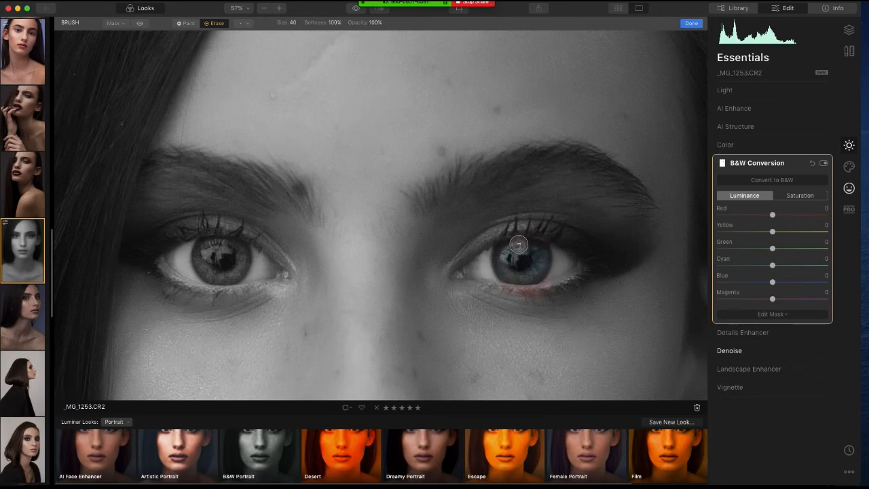
{"action": "left_click", "coordinate": [187, 23]}
{"action": "mouse_move", "coordinate": [478, 295]}
{"action": "left_mouse_down"}
{"action": "mouse_move", "coordinate": [549, 297]}
{"action": "mouse_move", "coordinate": [555, 288]}
{"action": "mouse_move", "coordinate": [524, 295]}
{"action": "left_mouse_up"}
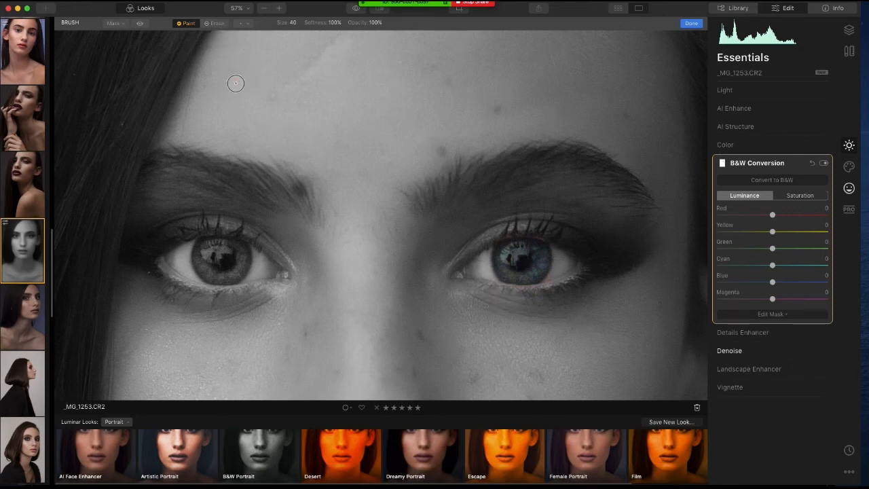
- Erase the B&W mask over the left-hand iris and finish the mask with the whole portrait in view
{"action": "left_click", "coordinate": [214, 24]}
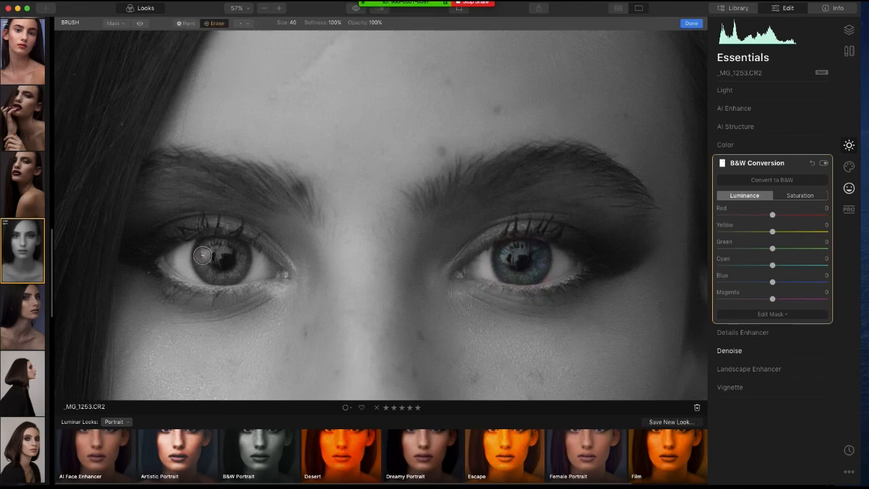
{"action": "mouse_move", "coordinate": [226, 279]}
{"action": "left_mouse_down"}
{"action": "mouse_move", "coordinate": [251, 254]}
{"action": "mouse_move", "coordinate": [226, 241]}
{"action": "mouse_move", "coordinate": [203, 243]}
{"action": "mouse_move", "coordinate": [210, 266]}
{"action": "mouse_move", "coordinate": [233, 270]}
{"action": "mouse_move", "coordinate": [237, 251]}
{"action": "left_mouse_up"}
{"action": "left_click", "coordinate": [241, 9]}
{"action": "left_click", "coordinate": [248, 19]}
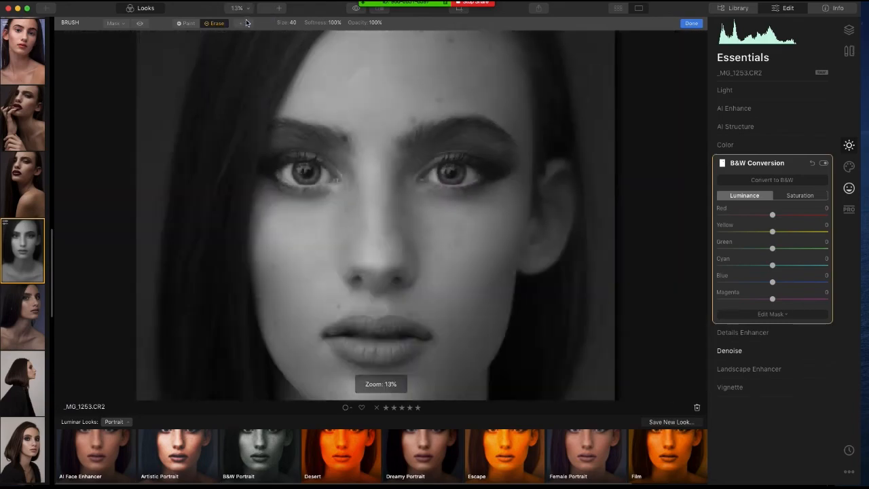
{"action": "left_click", "coordinate": [690, 25]}
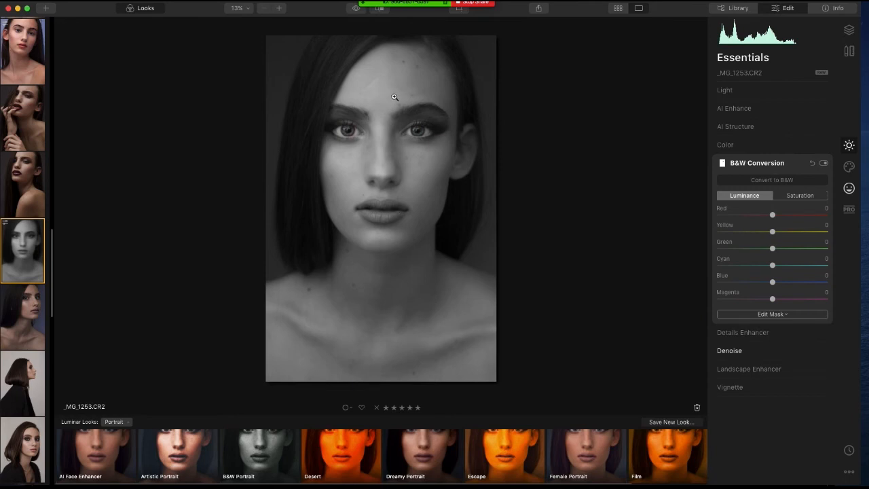
{"action": "left_click", "coordinate": [771, 164]}
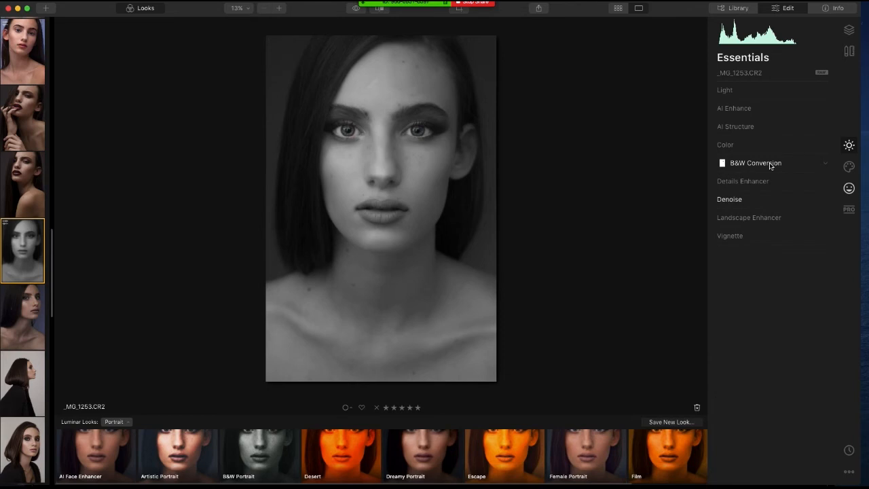
- Try the Dreamy Portrait look on the black-and-white portrait and undo it
{"action": "left_click", "coordinate": [428, 453]}
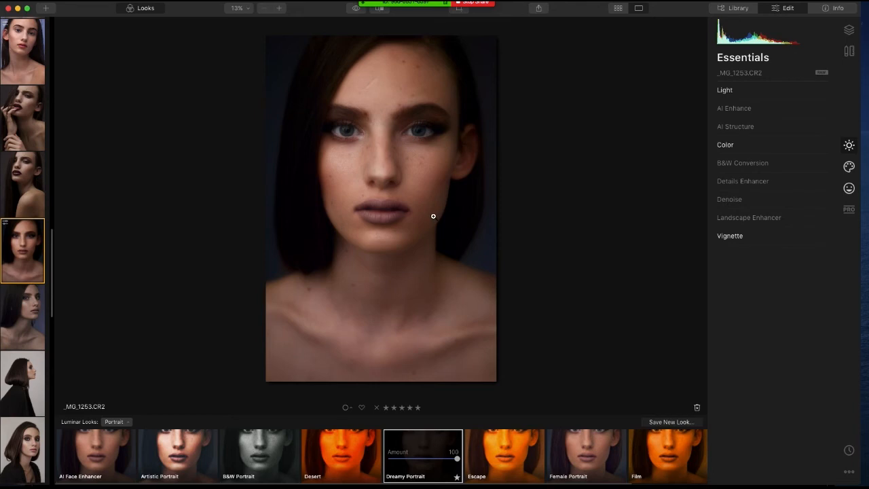
{"action": "key", "text": "super+z"}
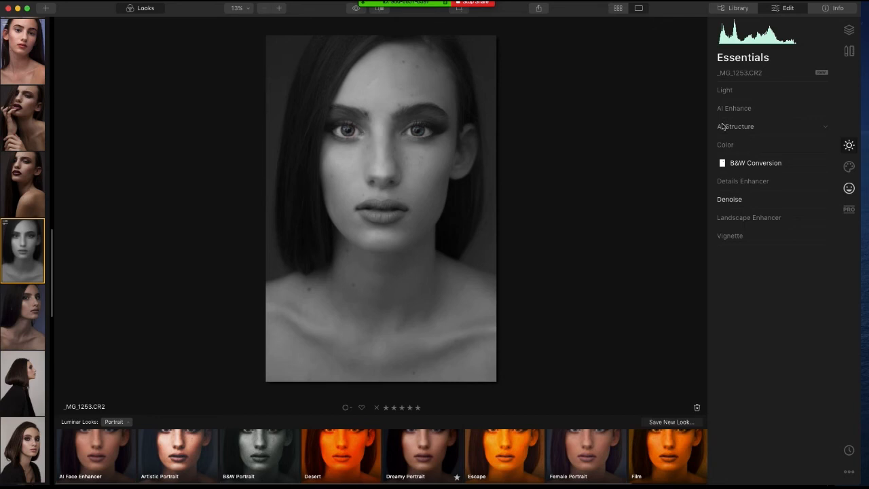
- Open the portrait _MG_1272.CR2 for editing
{"action": "left_click", "coordinate": [30, 311]}
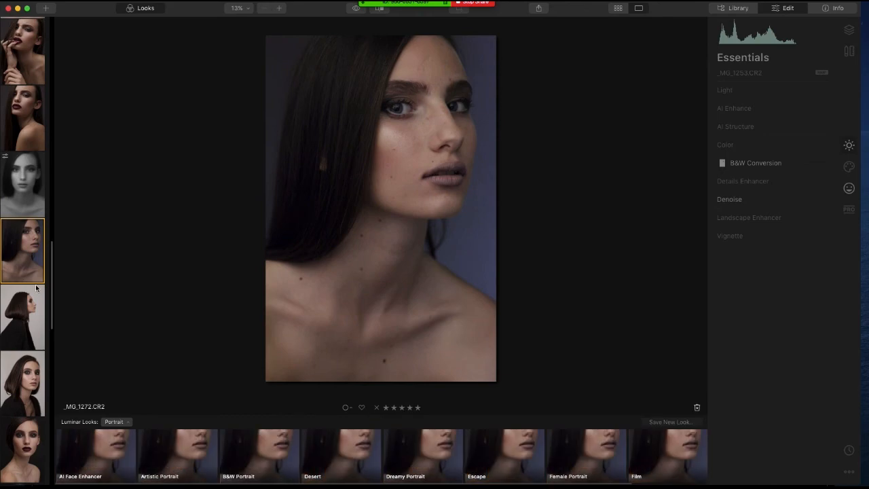
{"action": "left_click", "coordinate": [409, 133]}
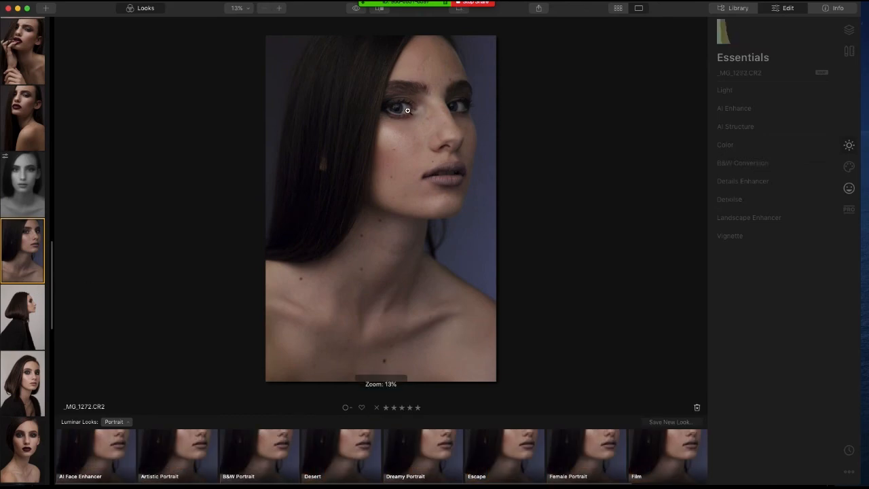
{"action": "left_click", "coordinate": [402, 168]}
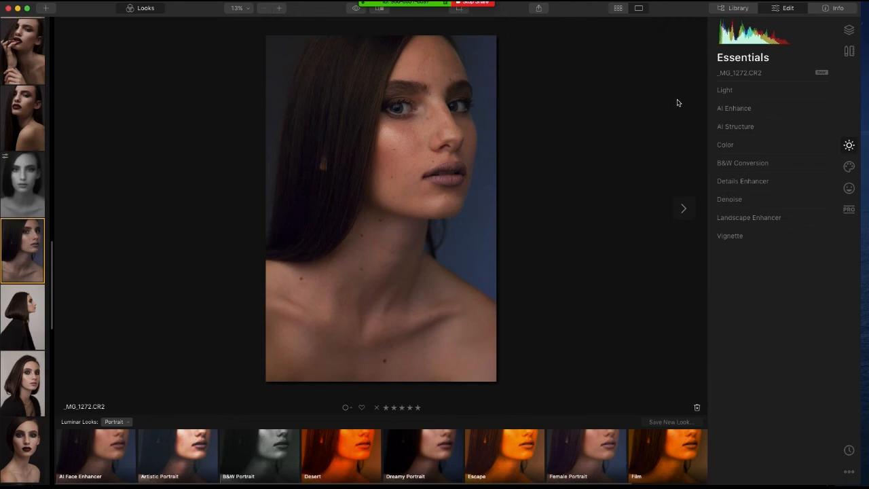
- Open the Canon_6D folder in the library and browse its photos in the gallery grid
{"action": "left_click", "coordinate": [733, 9]}
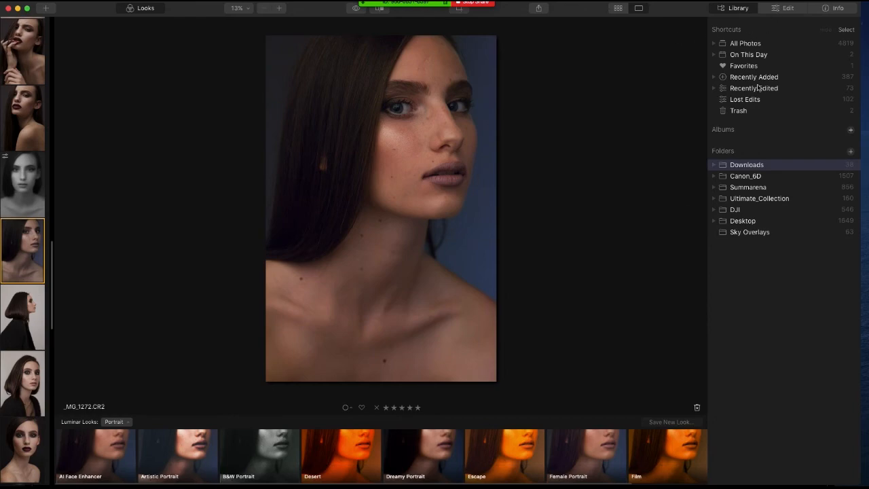
{"action": "left_click", "coordinate": [746, 177]}
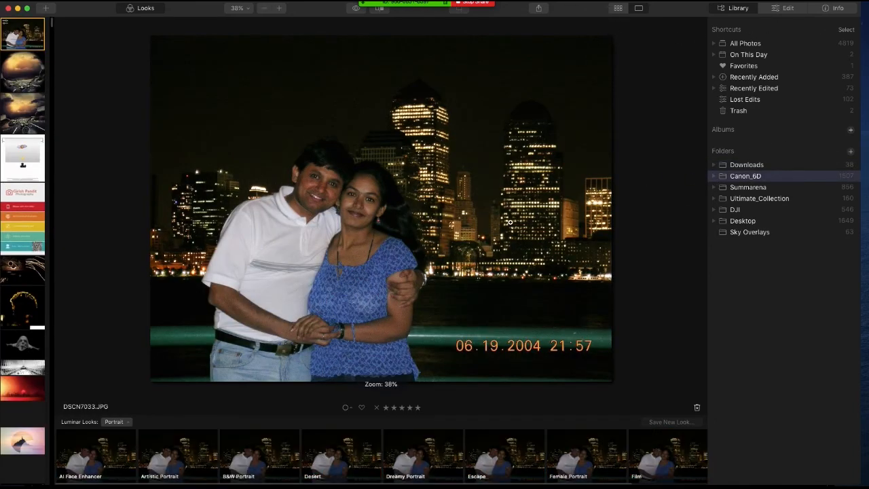
{"action": "double_click", "coordinate": [512, 219]}
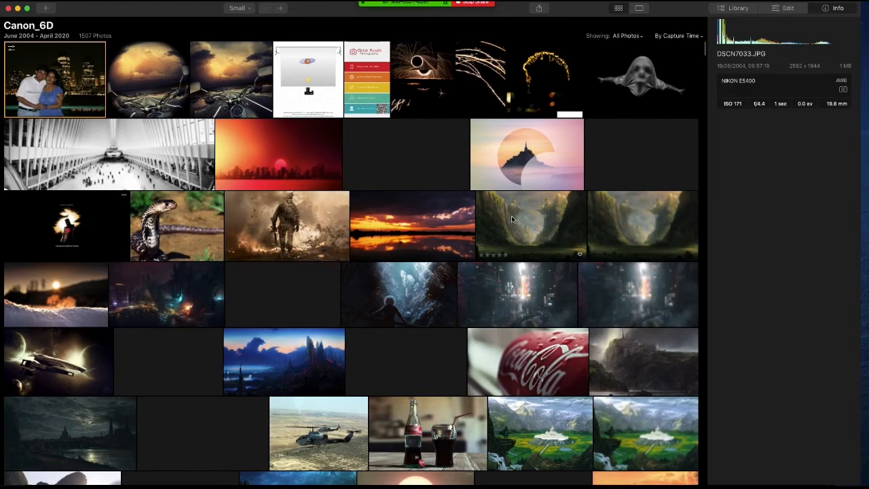
{"action": "scroll", "coordinate": [511, 217], "scroll_direction": "down", "scroll_amount": 20}
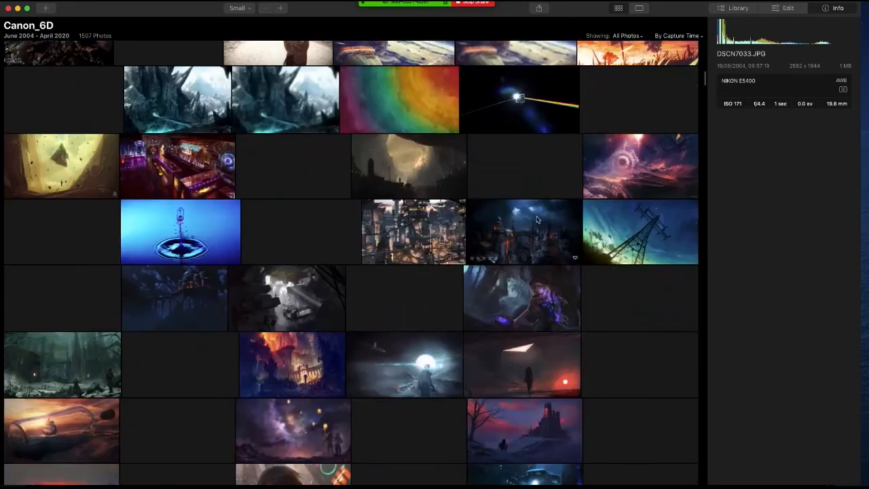
- Show the DPC_Submission folder inside Canon_6D and browse its photos in the gallery grid
{"action": "left_click", "coordinate": [724, 12]}
{"action": "left_click", "coordinate": [715, 177]}
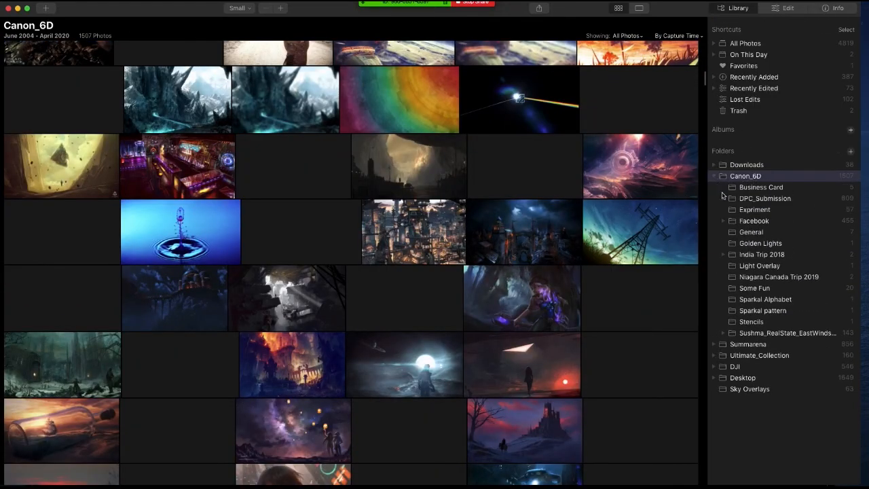
{"action": "left_click", "coordinate": [773, 200]}
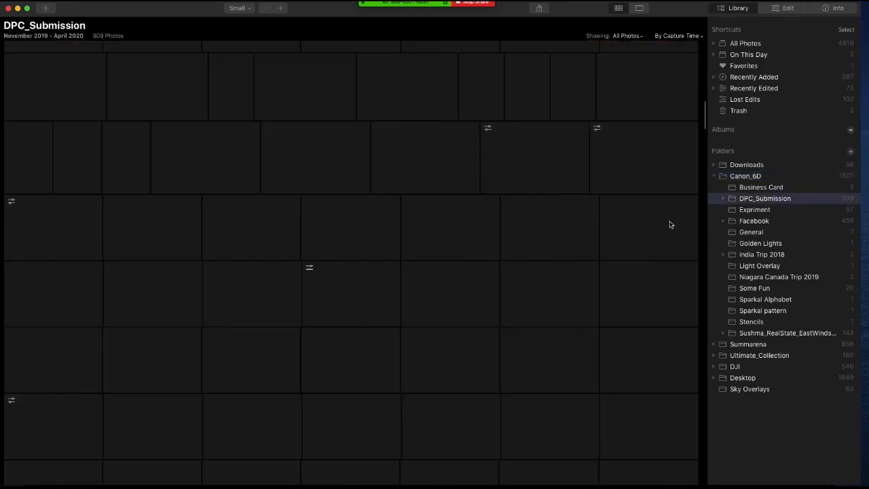
{"action": "scroll", "coordinate": [621, 251], "scroll_direction": "down", "scroll_amount": 3}
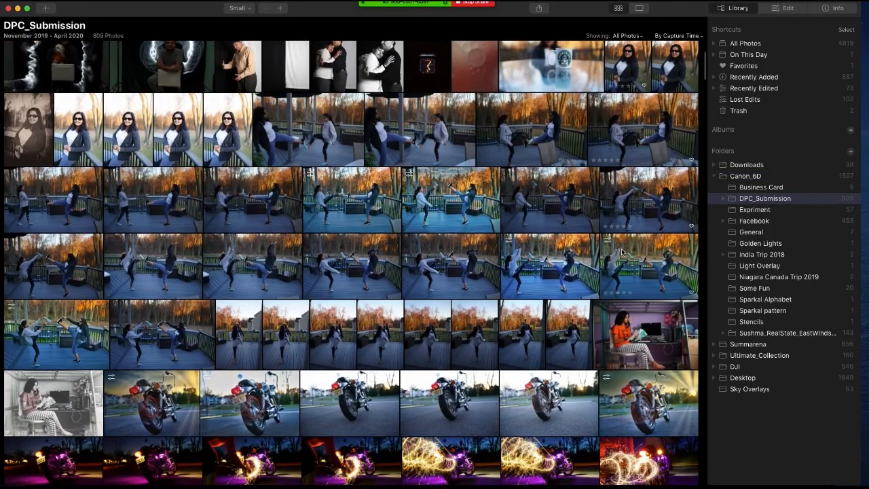
{"action": "scroll", "coordinate": [621, 251], "scroll_direction": "down", "scroll_amount": 5}
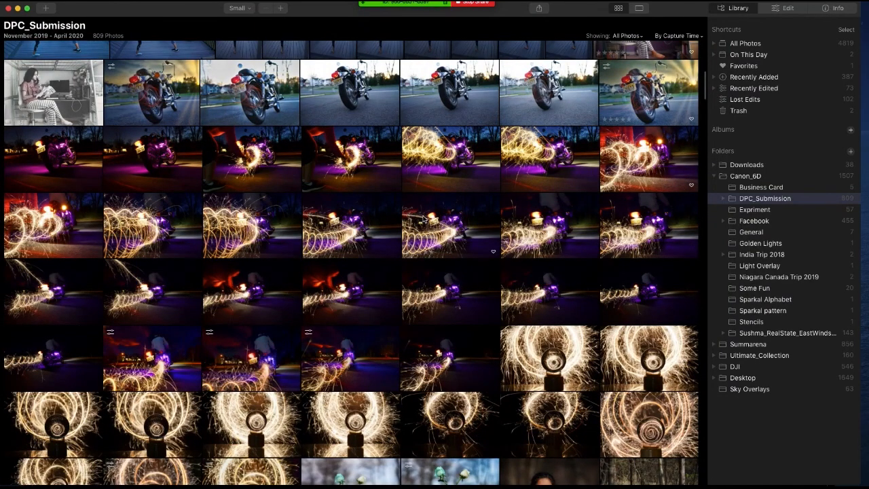
{"action": "scroll", "coordinate": [423, 220], "scroll_direction": "down", "scroll_amount": 2}
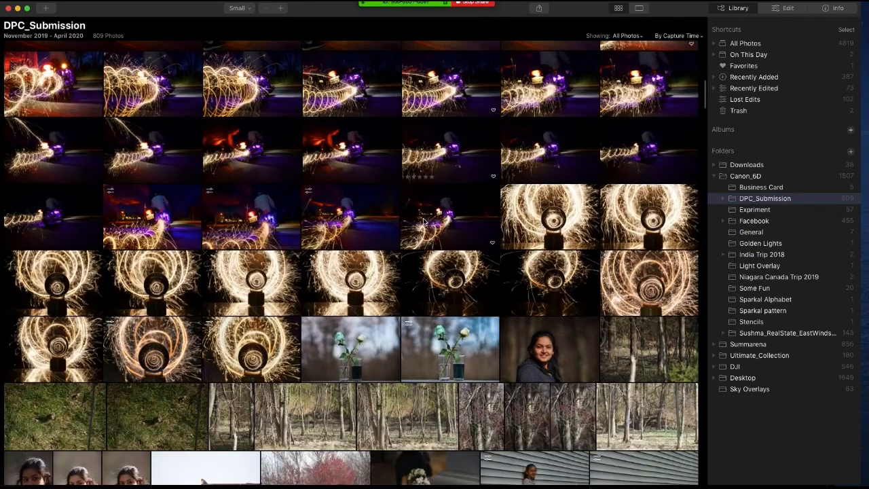
{"action": "scroll", "coordinate": [423, 221], "scroll_direction": "down", "scroll_amount": 1}
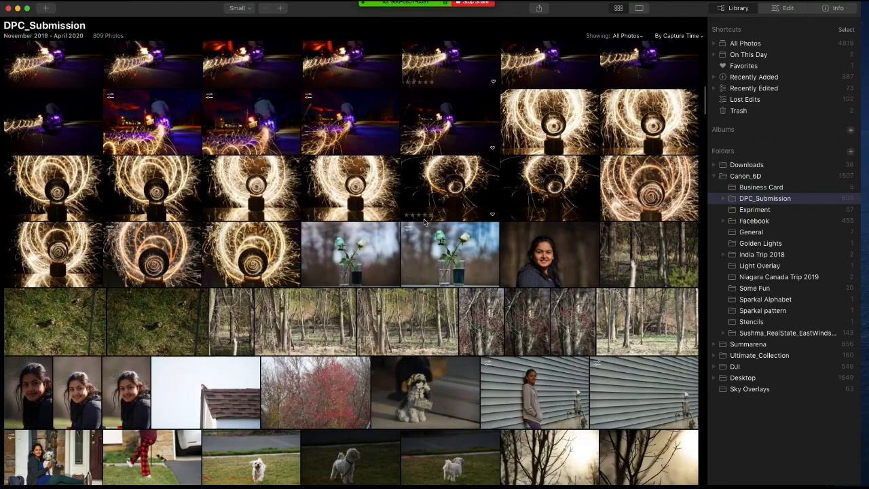
{"action": "scroll", "coordinate": [423, 220], "scroll_direction": "down", "scroll_amount": 1}
{"action": "scroll", "coordinate": [423, 220], "scroll_direction": "down", "scroll_amount": 4}
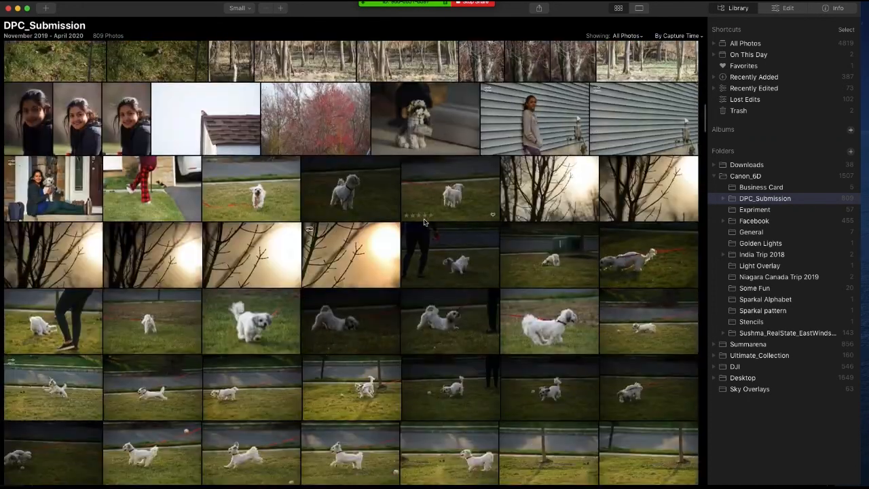
{"action": "scroll", "coordinate": [423, 222], "scroll_direction": "down", "scroll_amount": 4}
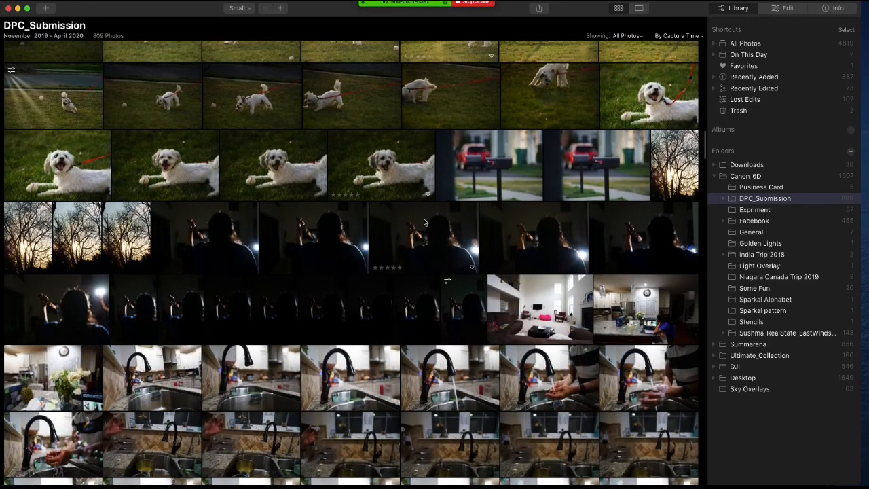
- View the dark knife photo DSC01807.ARW at 100% zoom on the blade's reflection and return to the gallery grid
{"action": "double_click", "coordinate": [463, 312]}
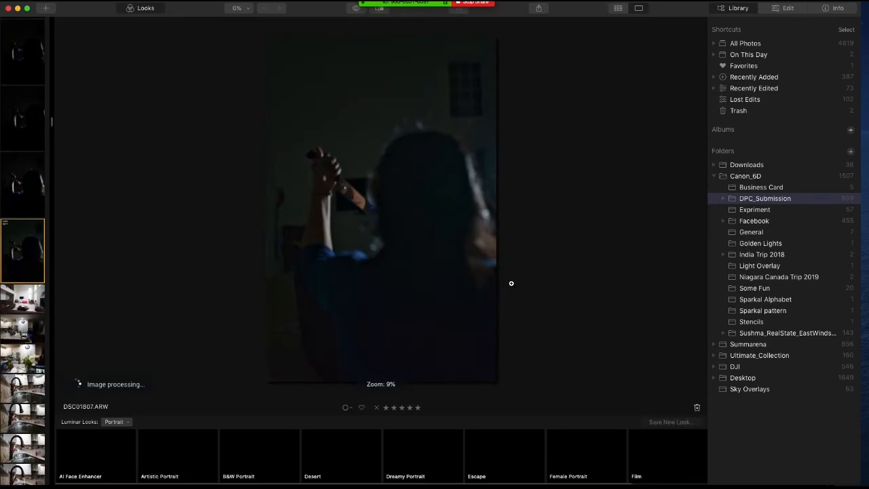
{"action": "left_click", "coordinate": [341, 182]}
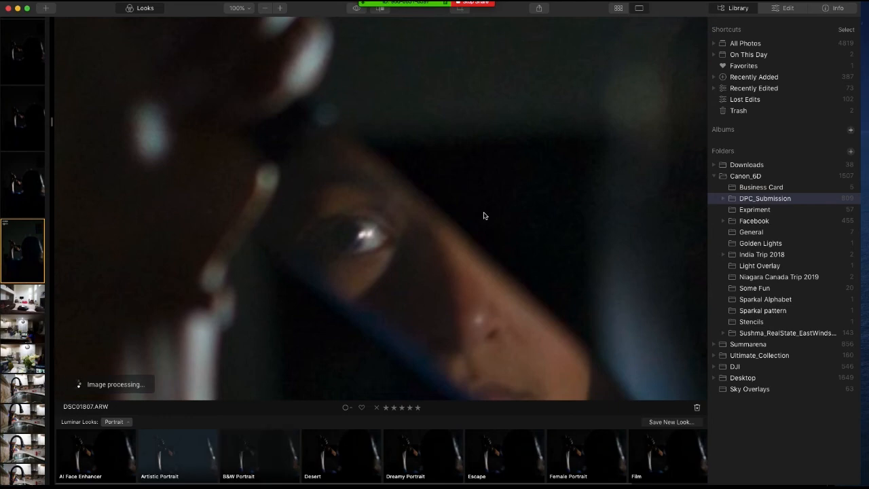
{"action": "key", "text": "g"}
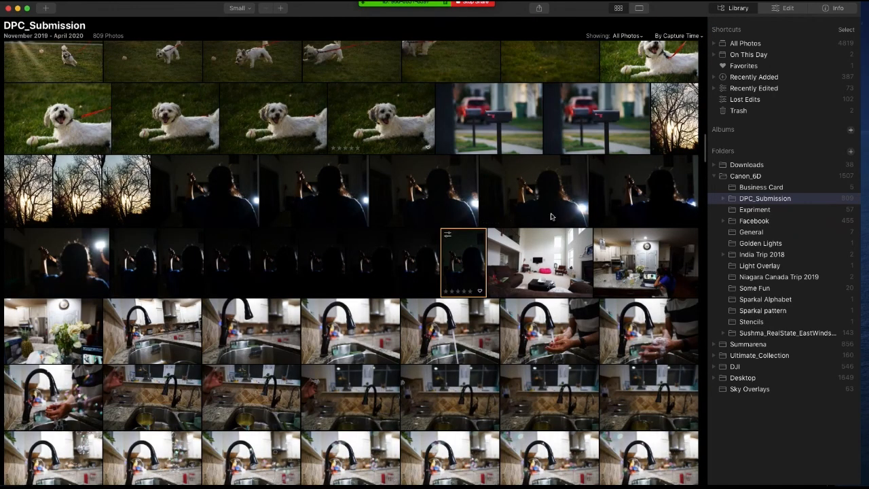
- Browse further through DPC_Submission, view the light-painted flower photo DSC02046.JPG enlarged, and return to the gallery grid
{"action": "scroll", "coordinate": [525, 270], "scroll_direction": "down", "scroll_amount": 10}
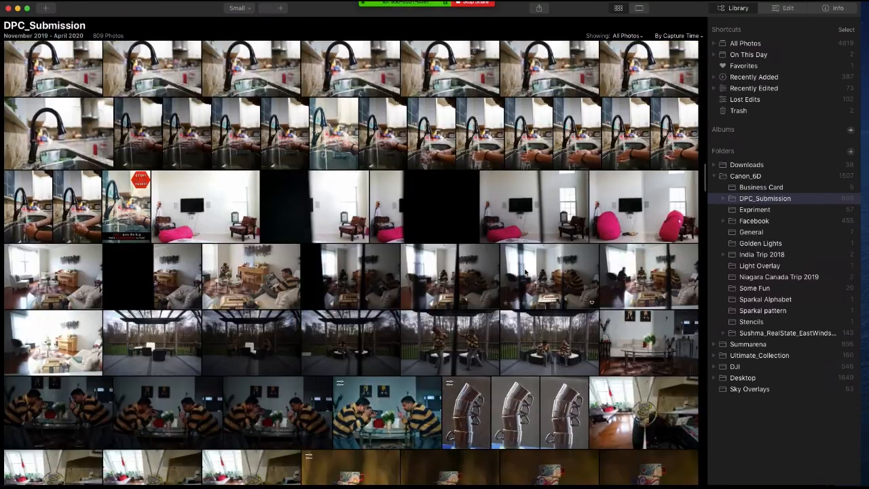
{"action": "scroll", "coordinate": [524, 271], "scroll_direction": "down", "scroll_amount": 15}
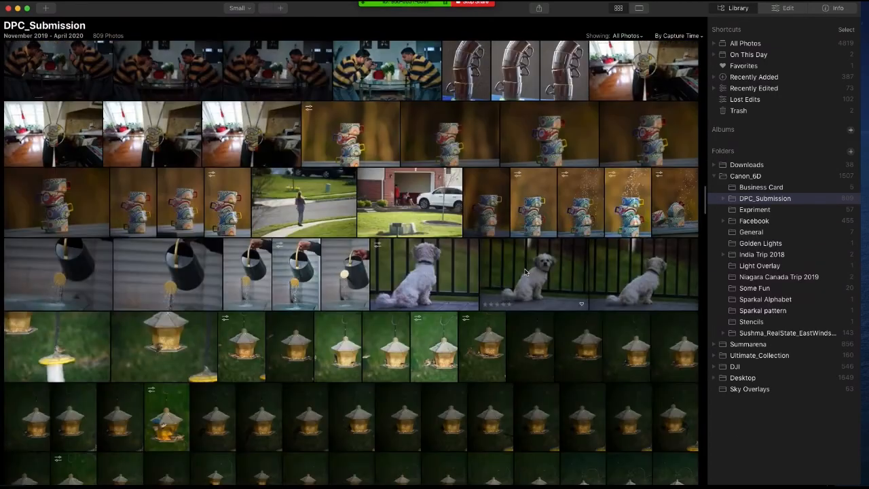
{"action": "scroll", "coordinate": [524, 271], "scroll_direction": "down", "scroll_amount": 15}
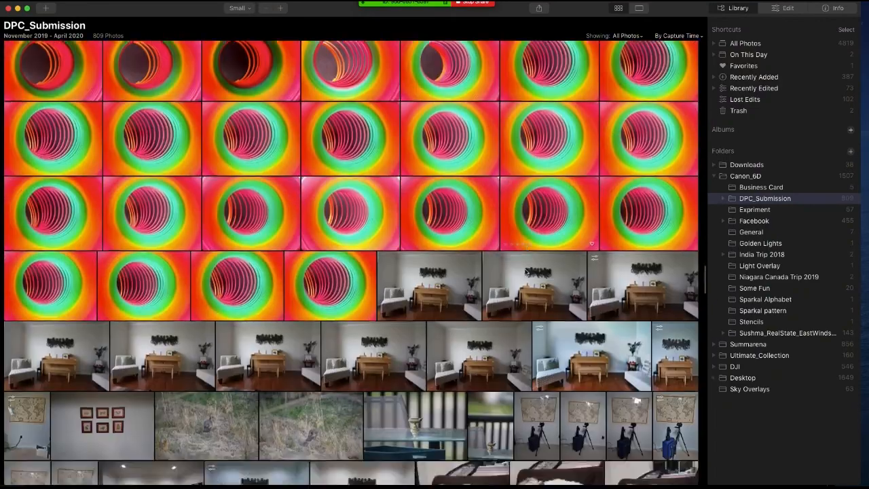
{"action": "scroll", "coordinate": [525, 272], "scroll_direction": "down", "scroll_amount": 2}
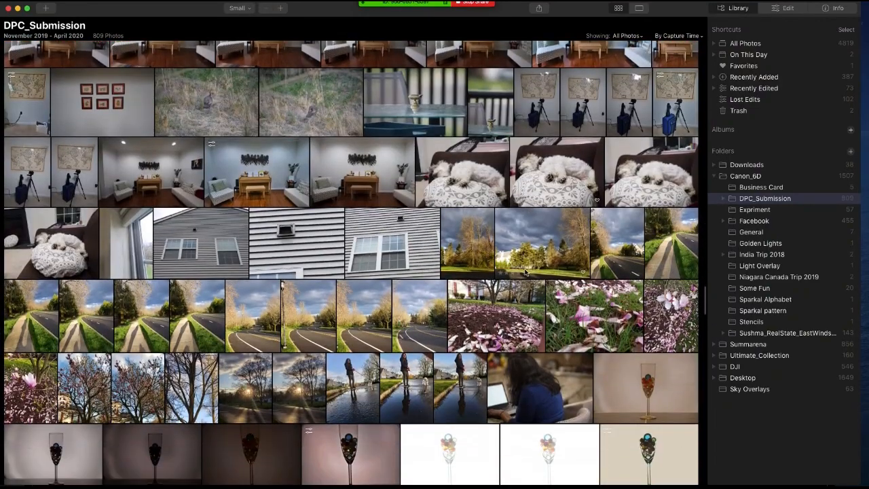
{"action": "scroll", "coordinate": [525, 271], "scroll_direction": "down", "scroll_amount": 6}
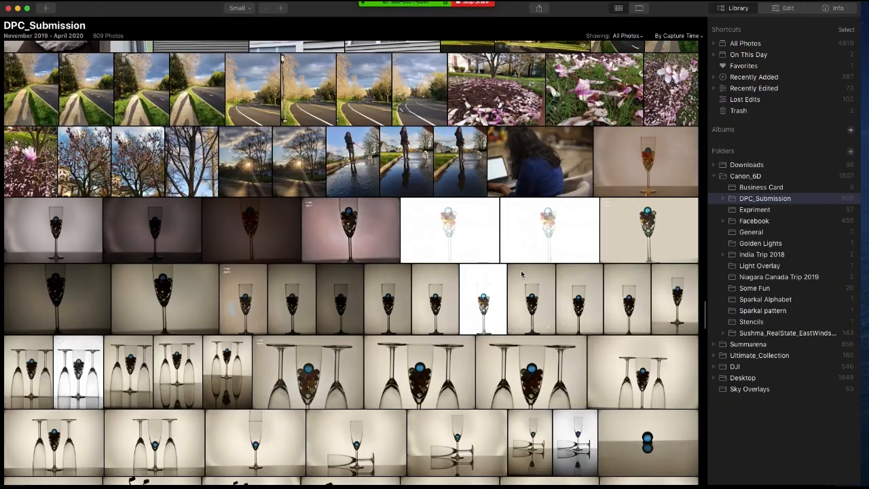
{"action": "scroll", "coordinate": [474, 303], "scroll_direction": "down", "scroll_amount": 20}
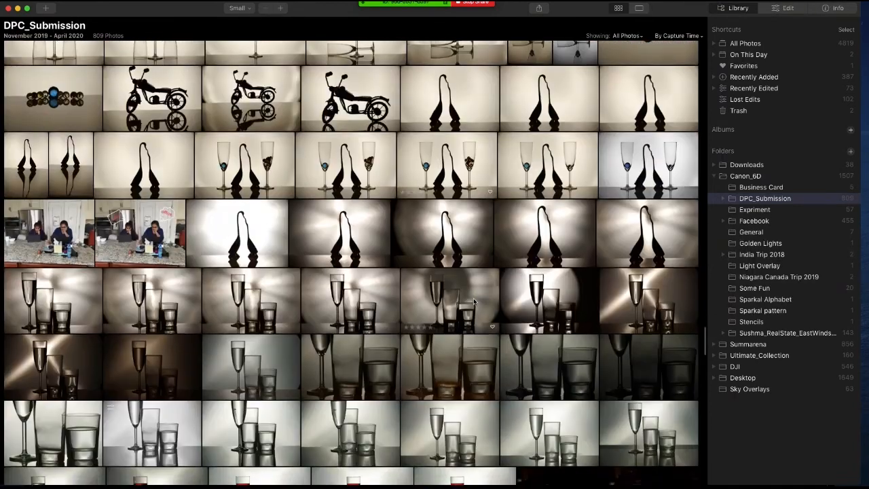
{"action": "scroll", "coordinate": [474, 302], "scroll_direction": "down", "scroll_amount": 3}
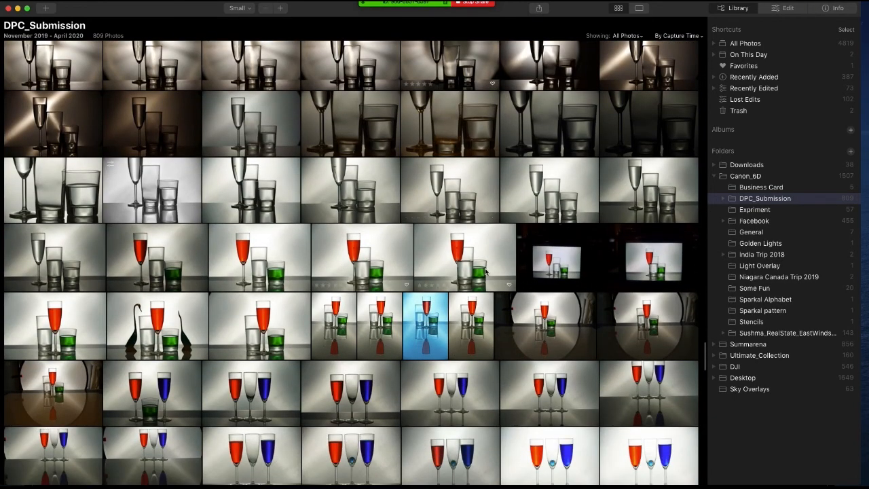
{"action": "scroll", "coordinate": [485, 271], "scroll_direction": "down", "scroll_amount": 7}
{"action": "scroll", "coordinate": [484, 272], "scroll_direction": "down", "scroll_amount": 8}
{"action": "scroll", "coordinate": [485, 272], "scroll_direction": "down", "scroll_amount": 10}
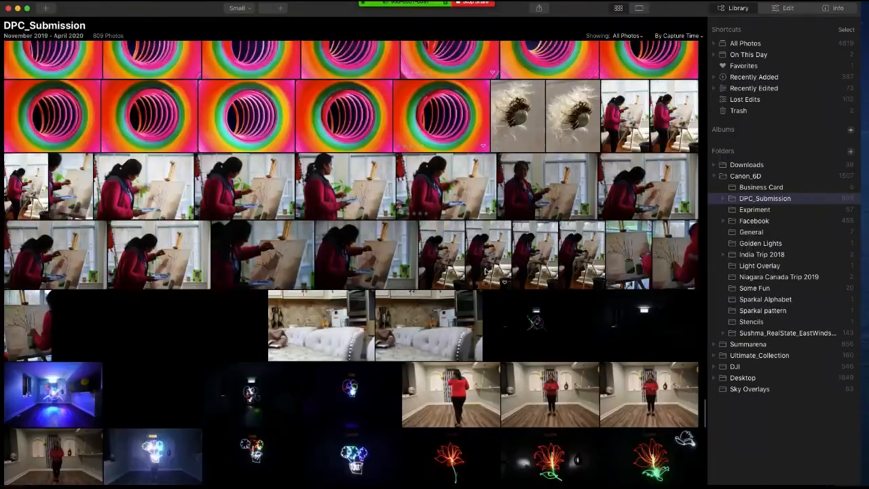
{"action": "scroll", "coordinate": [484, 272], "scroll_direction": "down", "scroll_amount": 10}
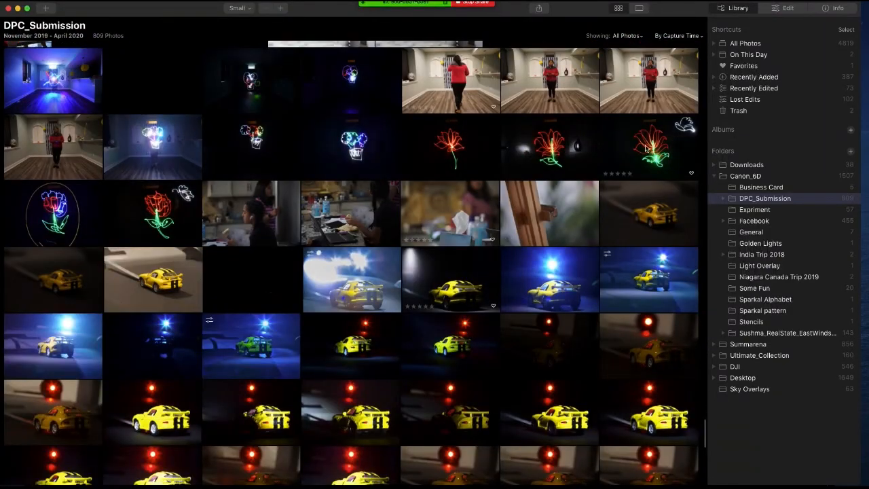
{"action": "double_click", "coordinate": [660, 152]}
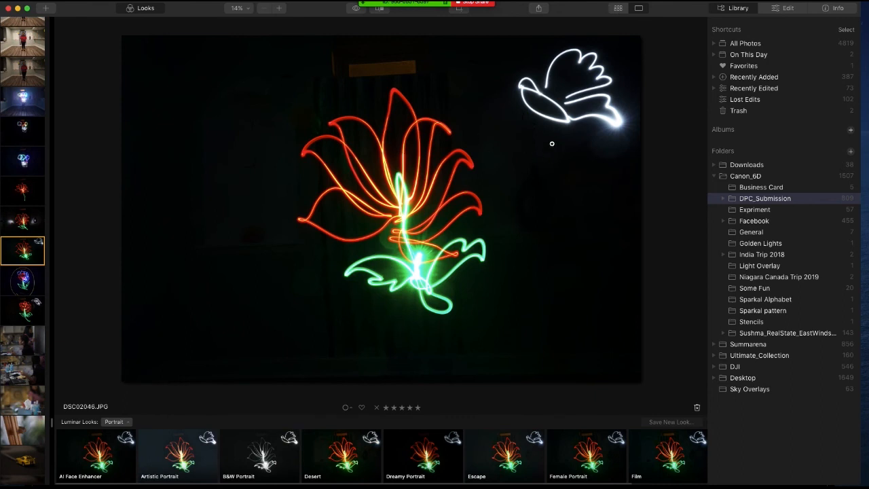
{"action": "left_click", "coordinate": [618, 8]}
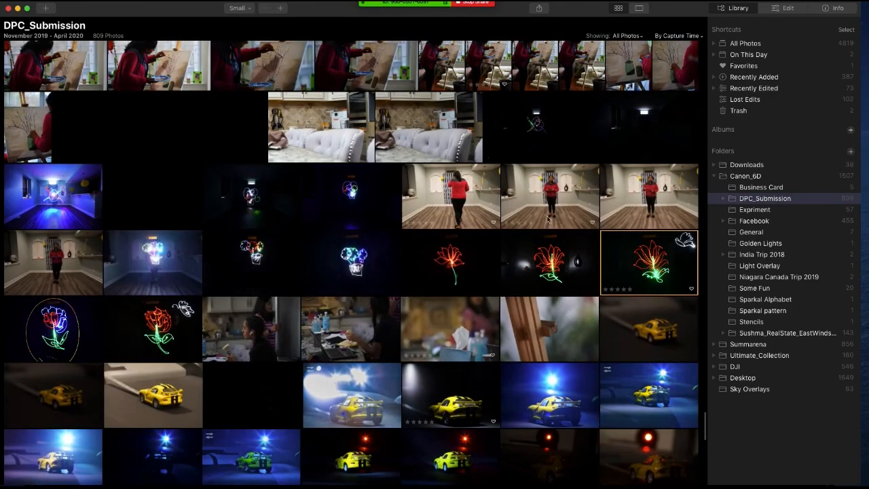
- Examine the toy car photos at the end of DPC_Submission and go back up to the wine glass shots
{"action": "scroll", "coordinate": [552, 229], "scroll_direction": "down", "scroll_amount": 5}
{"action": "scroll", "coordinate": [552, 229], "scroll_direction": "down", "scroll_amount": 5}
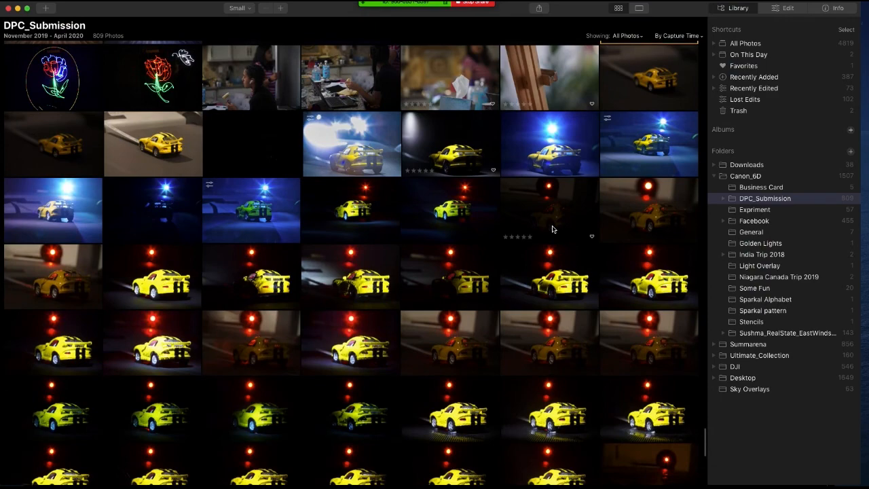
{"action": "scroll", "coordinate": [552, 229], "scroll_direction": "down", "scroll_amount": 7}
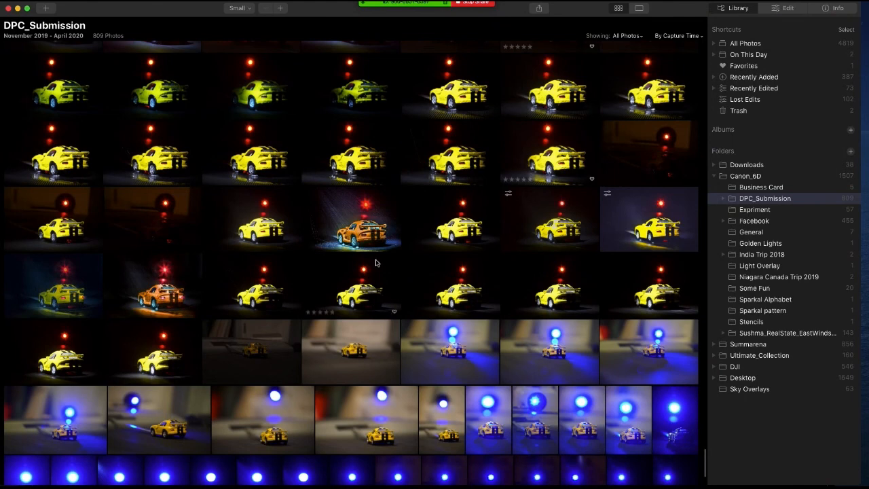
{"action": "scroll", "coordinate": [420, 284], "scroll_direction": "down", "scroll_amount": 4}
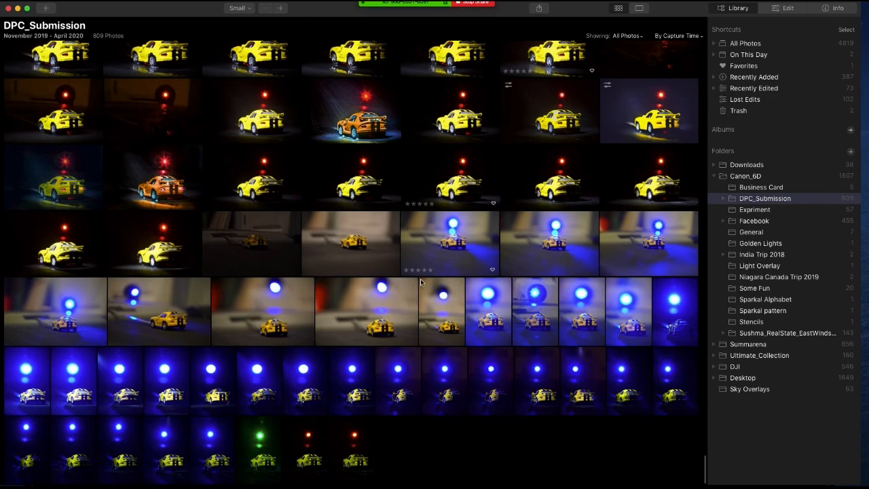
{"action": "scroll", "coordinate": [420, 278], "scroll_direction": "up", "scroll_amount": 10}
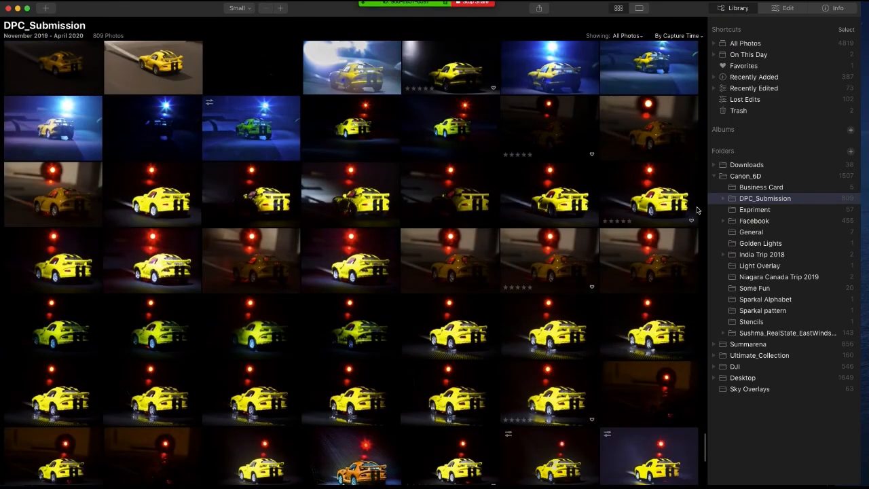
{"action": "scroll", "coordinate": [534, 247], "scroll_direction": "up", "scroll_amount": 20}
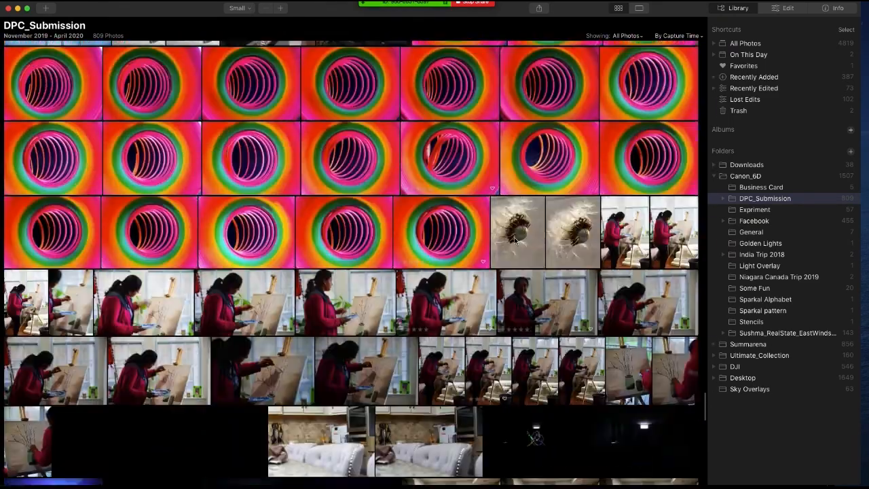
{"action": "scroll", "coordinate": [516, 238], "scroll_direction": "up", "scroll_amount": 20}
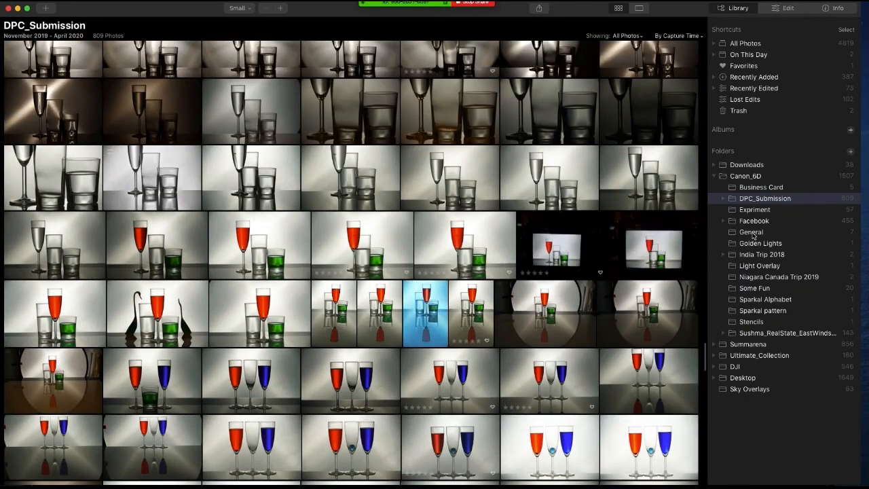
- Look through the General, Some Fun and Desktop folders for another photo to edit
{"action": "left_click", "coordinate": [751, 232]}
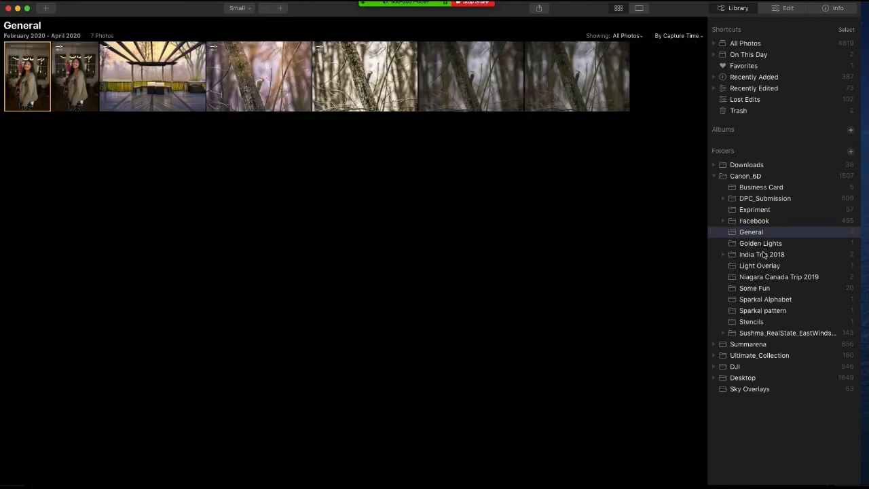
{"action": "left_click", "coordinate": [757, 289]}
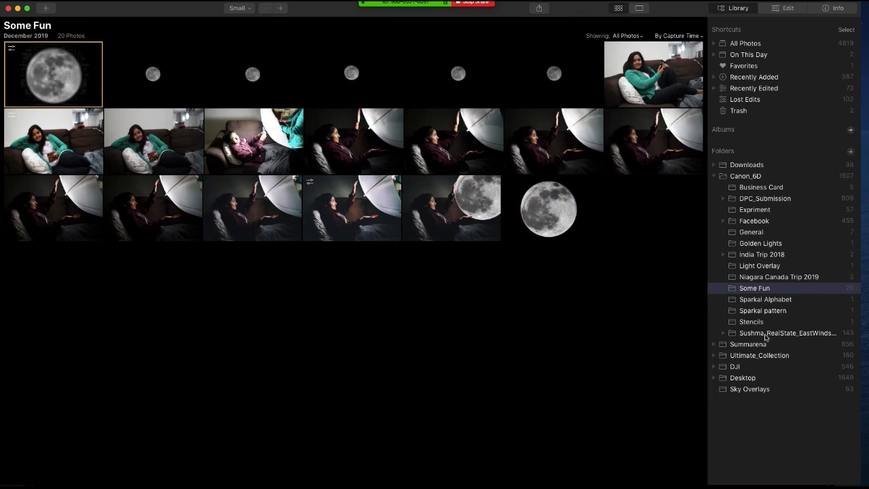
{"action": "left_click", "coordinate": [742, 378]}
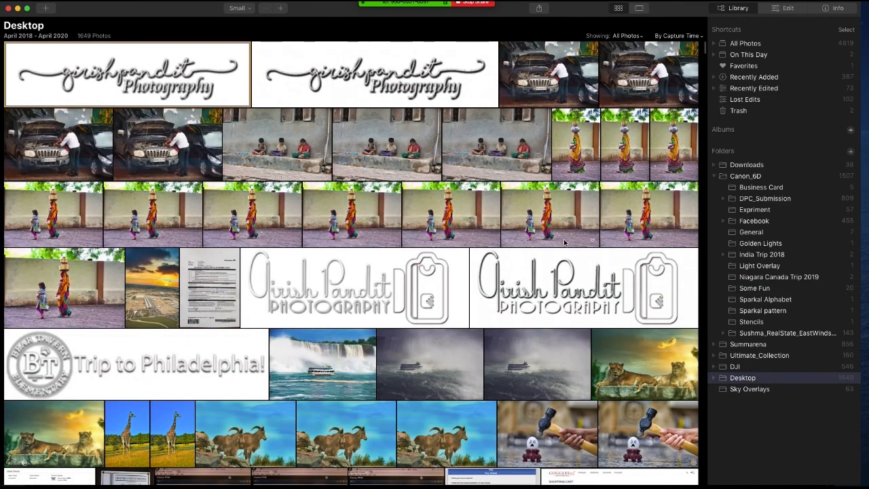
{"action": "scroll", "coordinate": [564, 241], "scroll_direction": "down", "scroll_amount": 15}
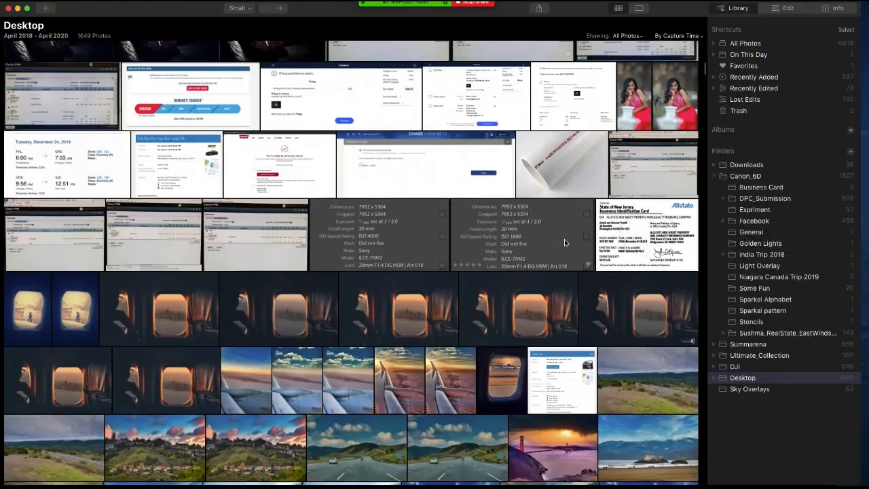
{"action": "scroll", "coordinate": [563, 242], "scroll_direction": "down", "scroll_amount": 5}
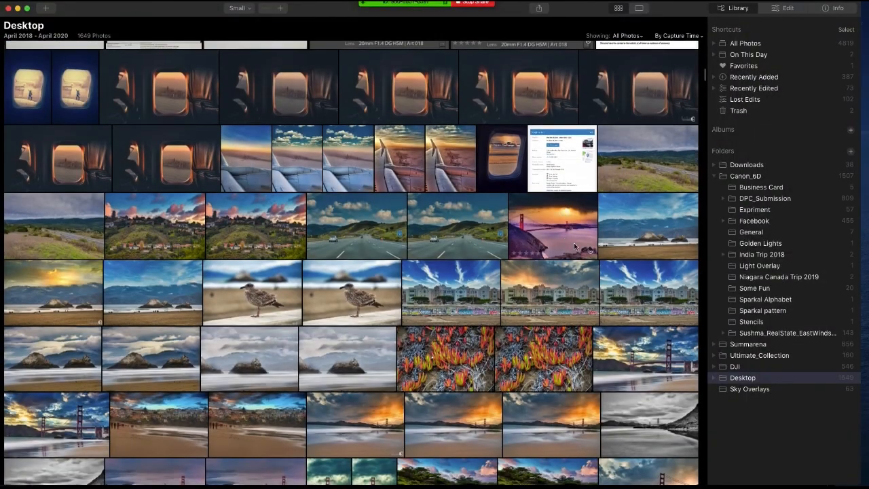
- Open the beach and sea rocks photo DSC08781.jpeg and apply the Autumn Colors Look from the Landscape collection
{"action": "left_click", "coordinate": [647, 220]}
{"action": "double_click", "coordinate": [646, 220]}
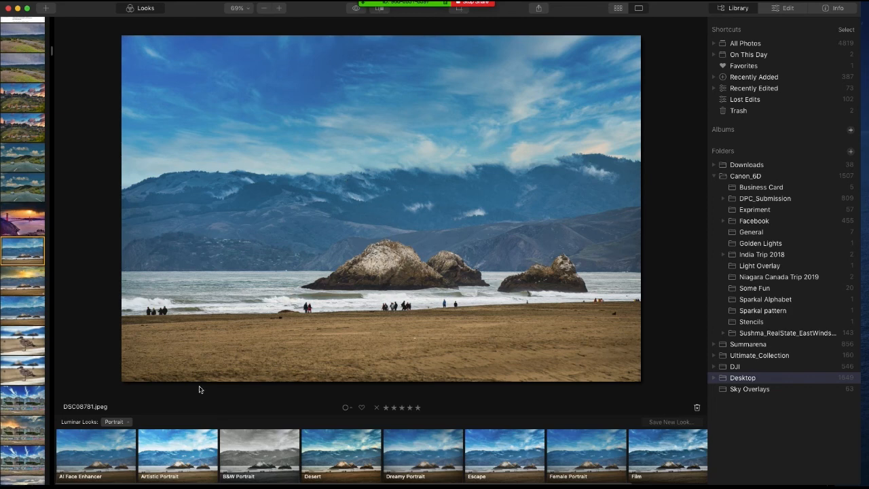
{"action": "left_click", "coordinate": [128, 422]}
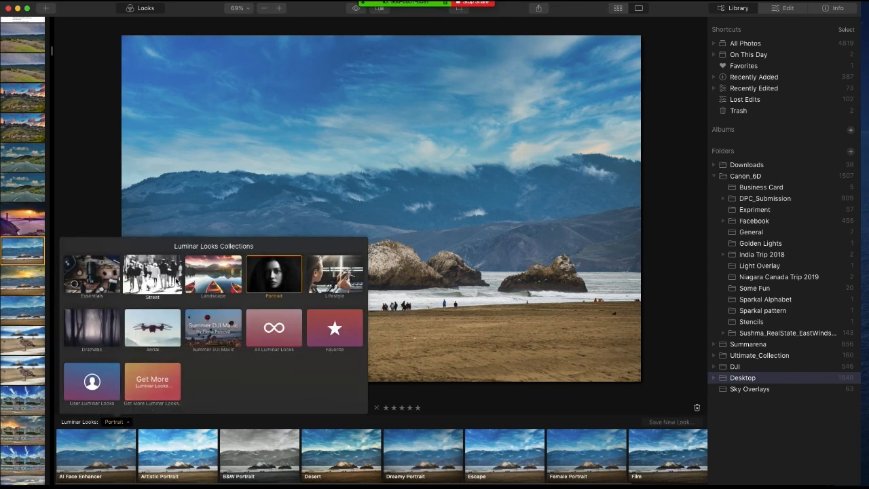
{"action": "left_click", "coordinate": [218, 279]}
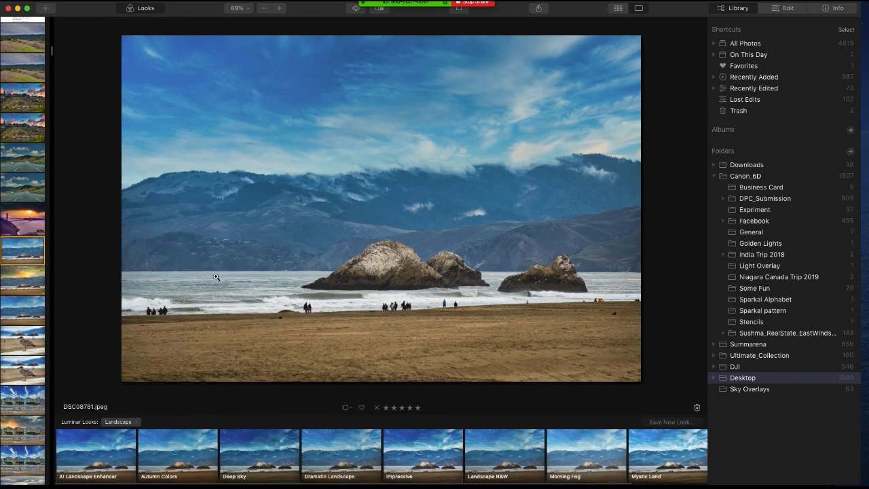
{"action": "left_click", "coordinate": [179, 453]}
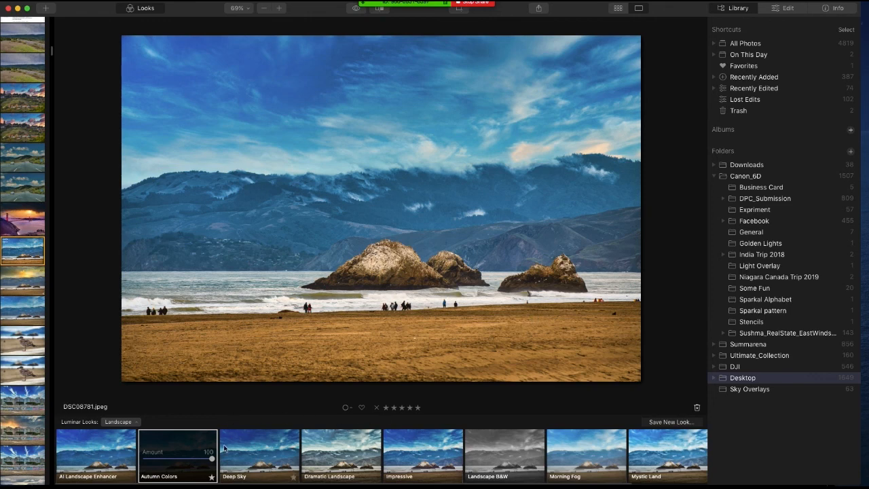
- In AI Enhance, raise AI Accent to 100, reduce it to 29, and check the available mask types
{"action": "left_click", "coordinate": [773, 13]}
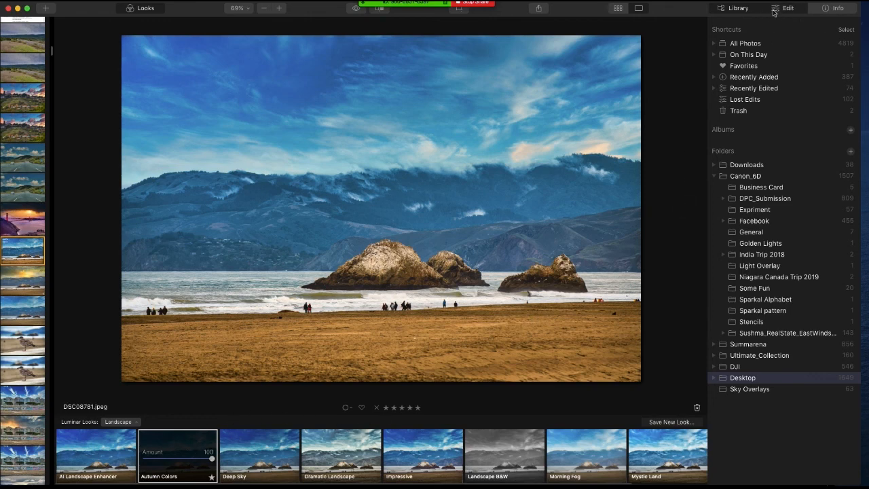
{"action": "left_click", "coordinate": [759, 110]}
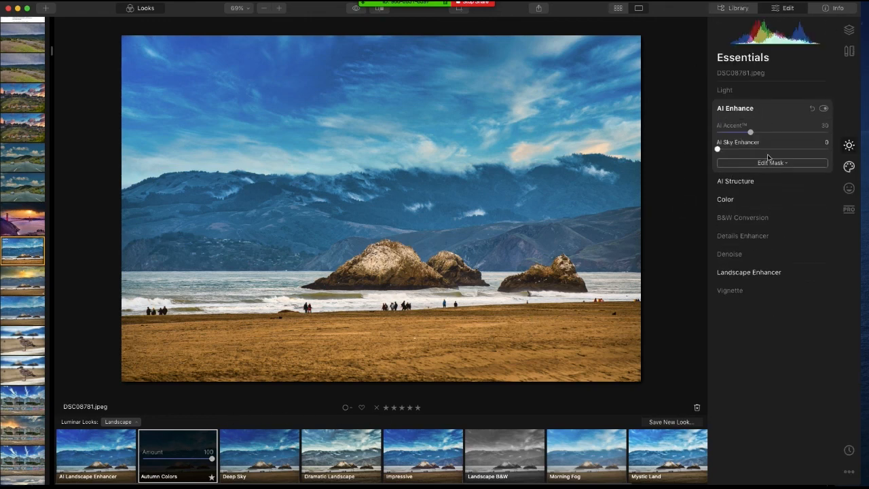
{"action": "left_click_drag", "start_coordinate": [750, 133], "coordinate": [826, 132]}
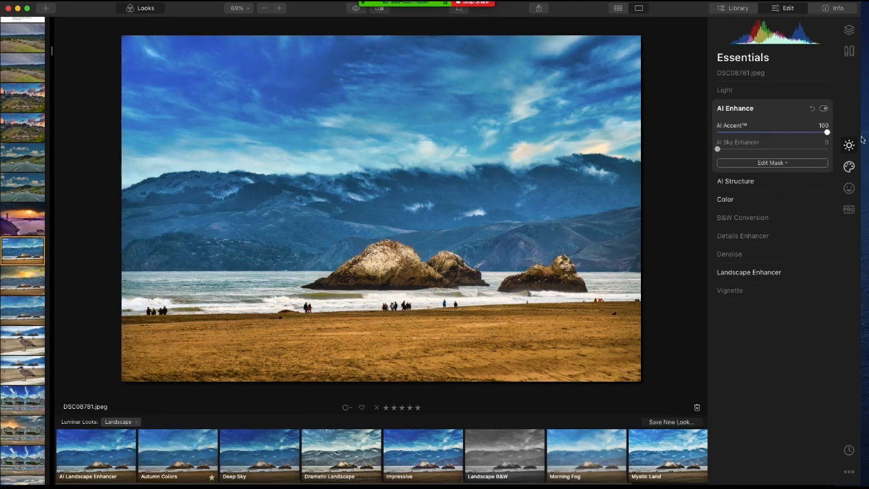
{"action": "left_click", "coordinate": [748, 133]}
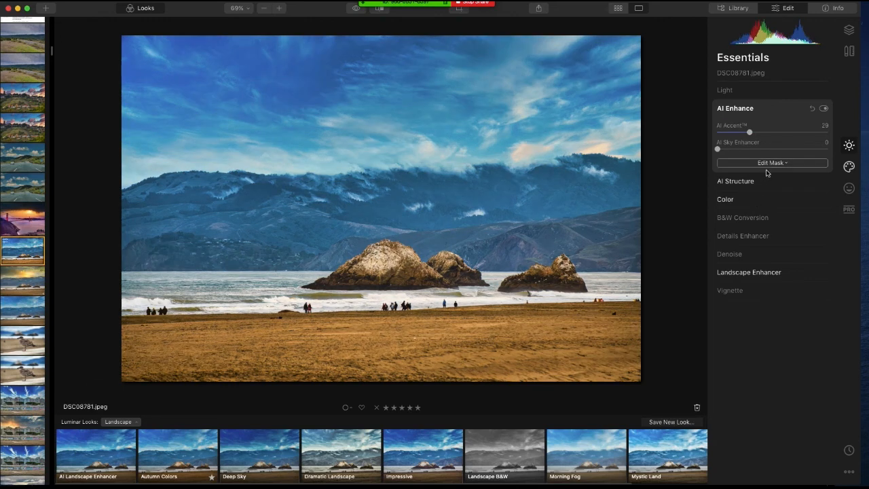
{"action": "left_click", "coordinate": [778, 163]}
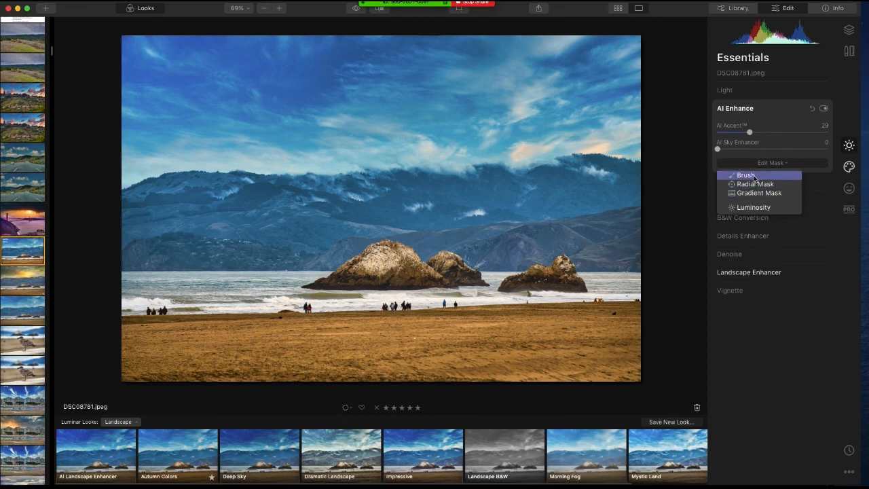
{"action": "left_click", "coordinate": [749, 113]}
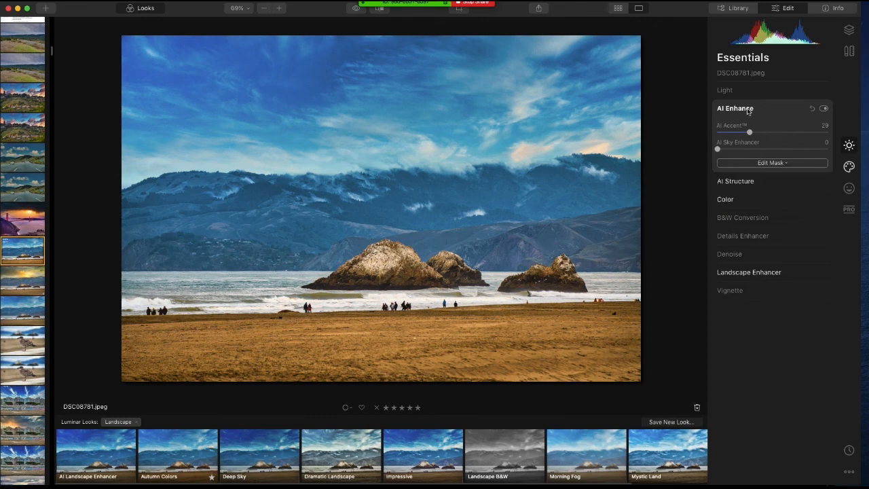
{"action": "left_click", "coordinate": [749, 110]}
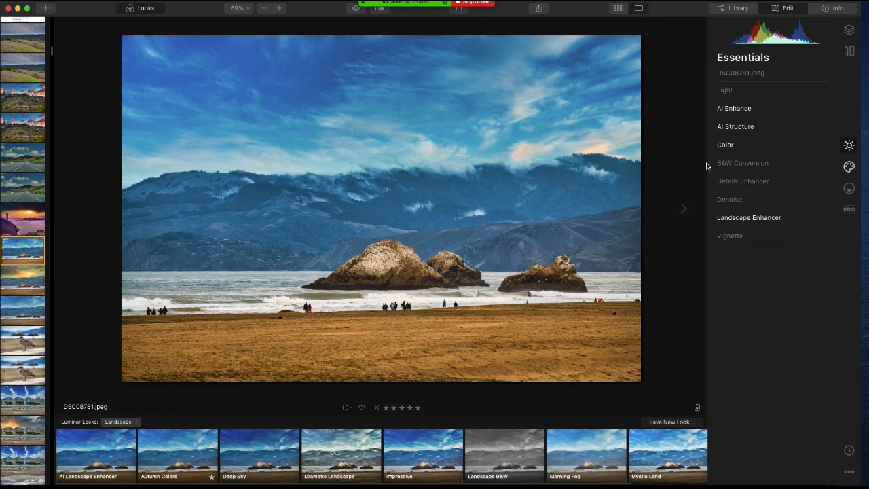
- Return to the Desktop gallery and open the domed rotunda and lake photo DSC09047.jpeg
{"action": "left_click", "coordinate": [727, 8]}
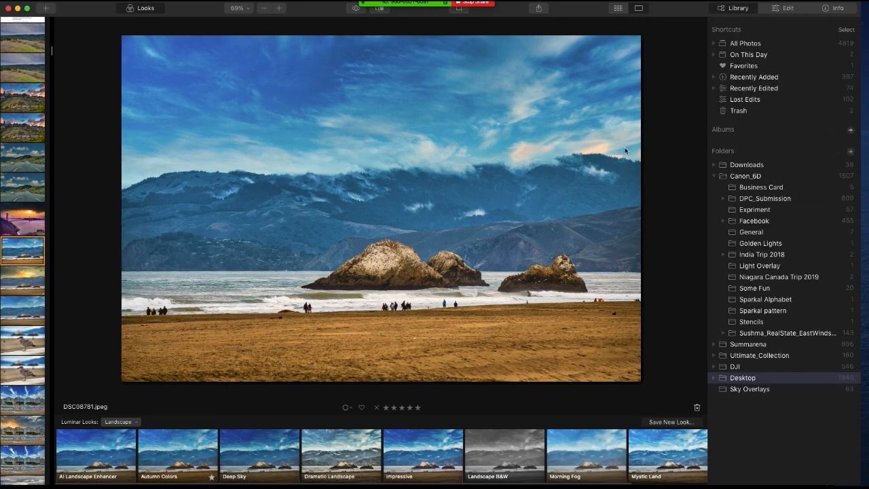
{"action": "left_click", "coordinate": [617, 10]}
{"action": "scroll", "coordinate": [555, 231], "scroll_direction": "down", "scroll_amount": 6}
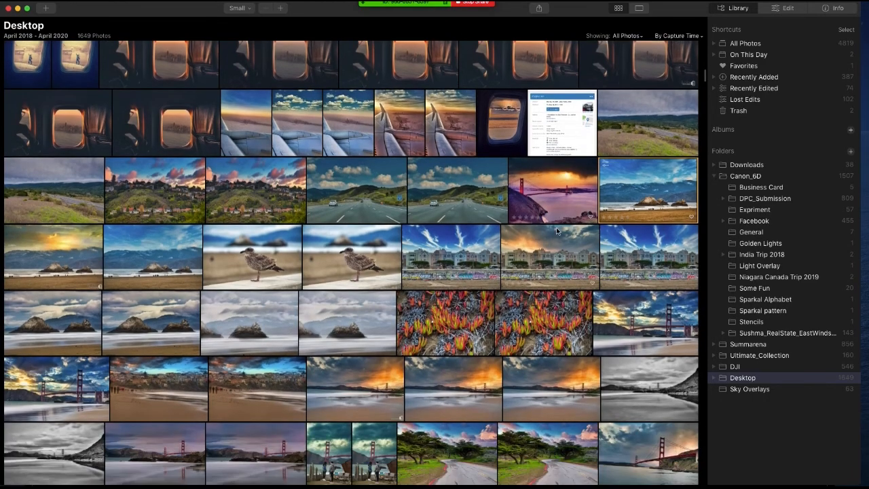
{"action": "scroll", "coordinate": [555, 231], "scroll_direction": "down", "scroll_amount": 9}
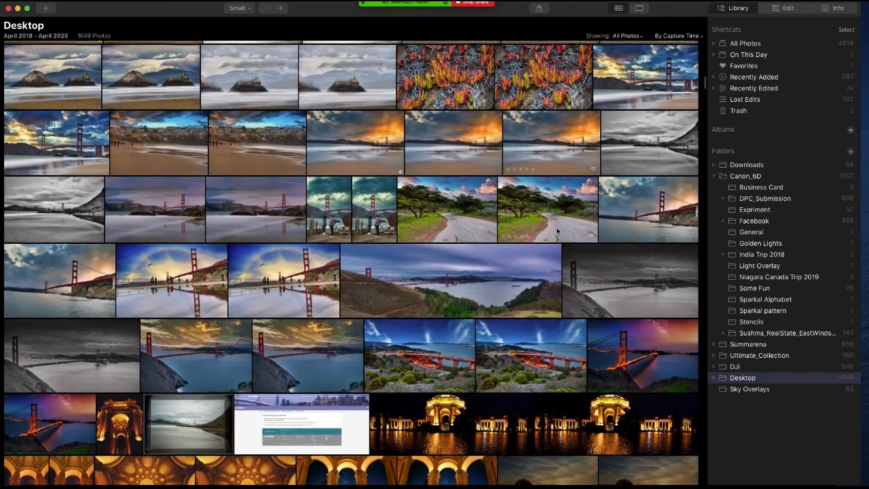
{"action": "scroll", "coordinate": [555, 231], "scroll_direction": "down", "scroll_amount": 3}
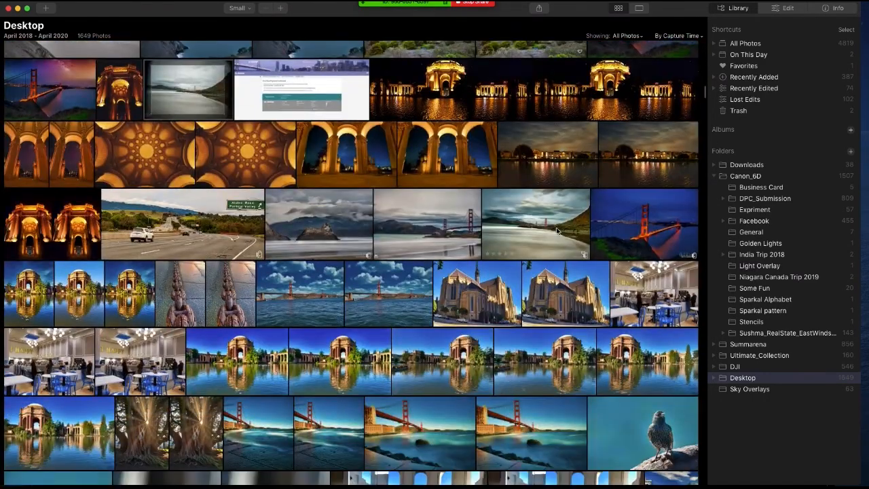
{"action": "scroll", "coordinate": [556, 231], "scroll_direction": "down", "scroll_amount": 4}
{"action": "double_click", "coordinate": [555, 220]}
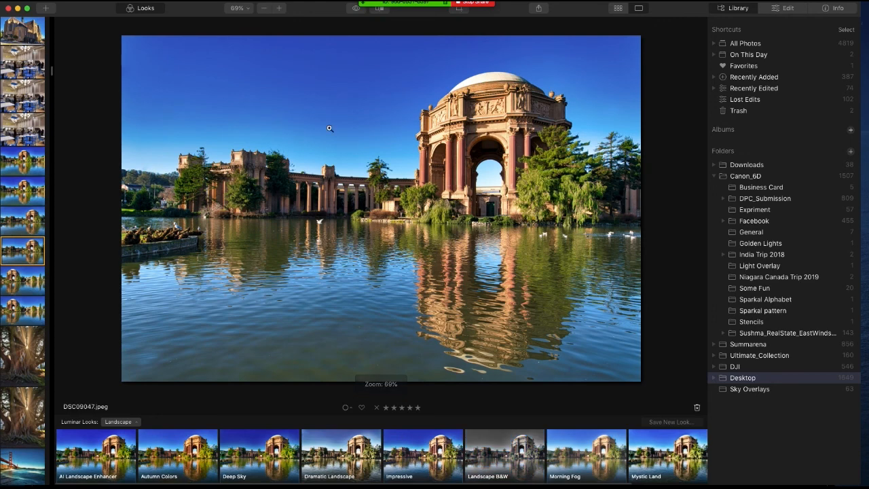
- Add the Clouds 1 object with AI Augmented Sky and inspect the cloud edge beside the dome at 100% zoom
{"action": "left_click", "coordinate": [784, 10]}
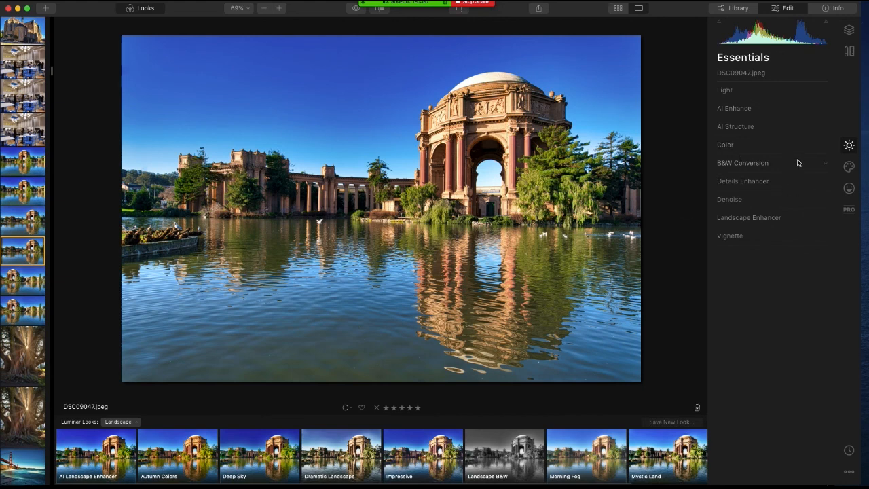
{"action": "left_click", "coordinate": [848, 168]}
{"action": "left_click", "coordinate": [777, 109]}
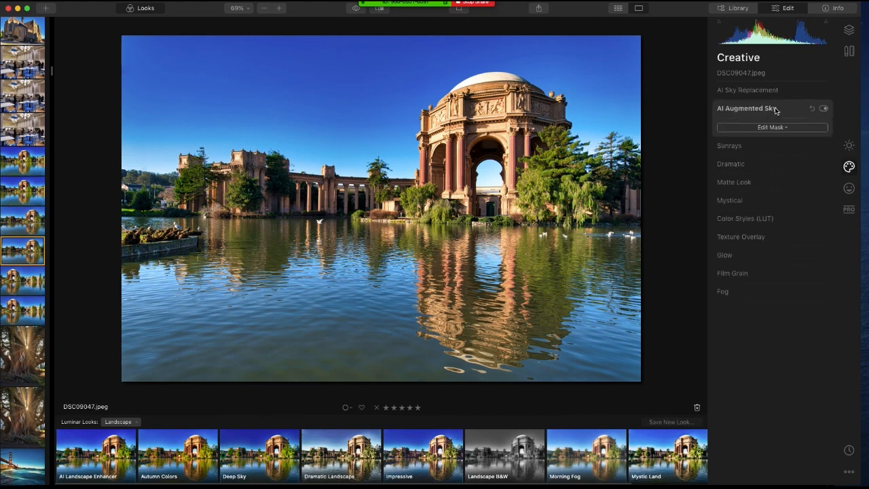
{"action": "left_click", "coordinate": [774, 126]}
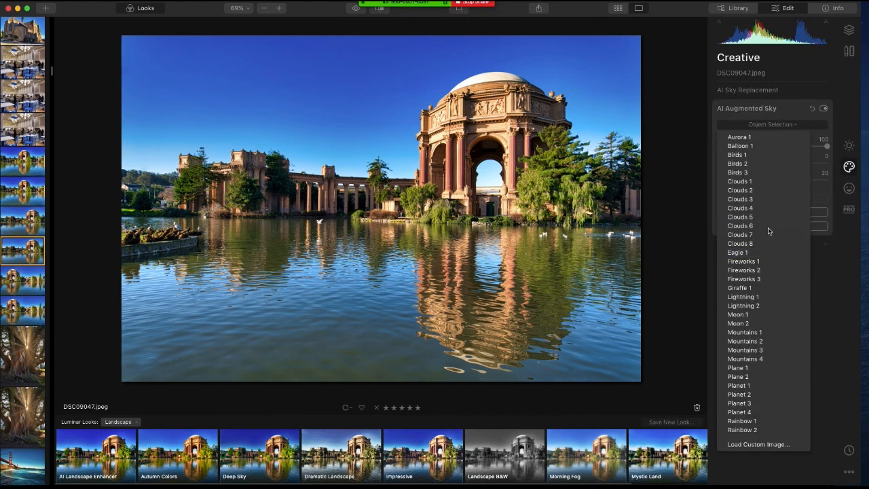
{"action": "left_click", "coordinate": [758, 187]}
{"action": "left_click", "coordinate": [767, 197]}
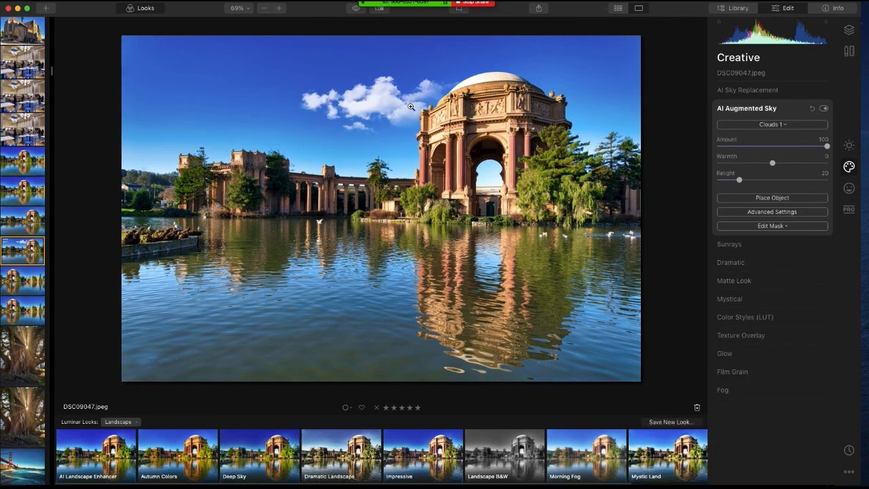
{"action": "left_click", "coordinate": [432, 101]}
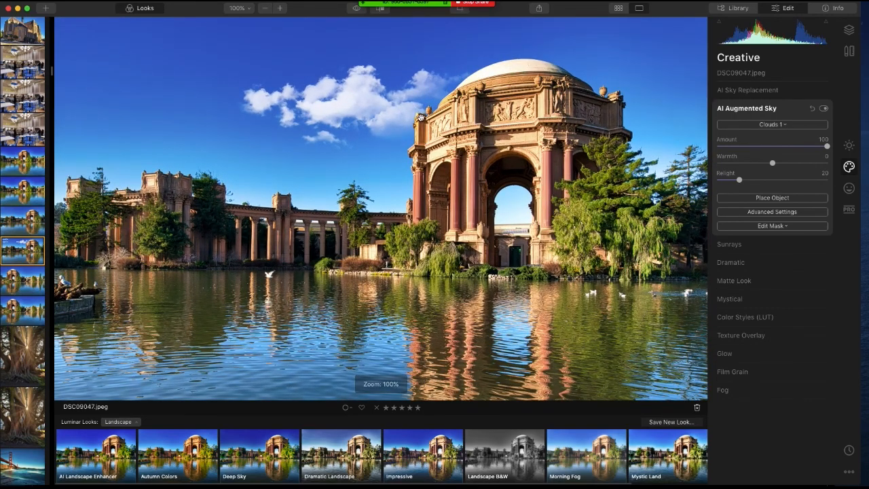
{"action": "left_click", "coordinate": [469, 123]}
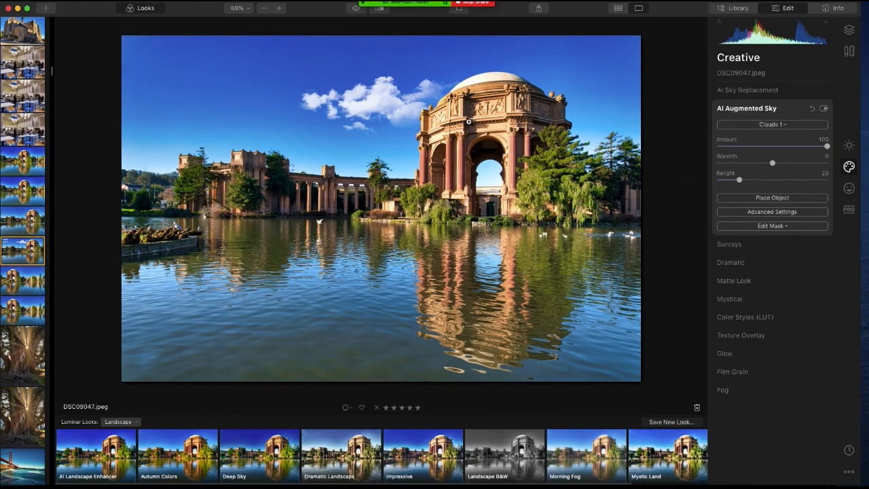
- Try replacing the rotunda photo's sky with Galaxy 2 using AI Sky Replacement
{"action": "left_click", "coordinate": [777, 94]}
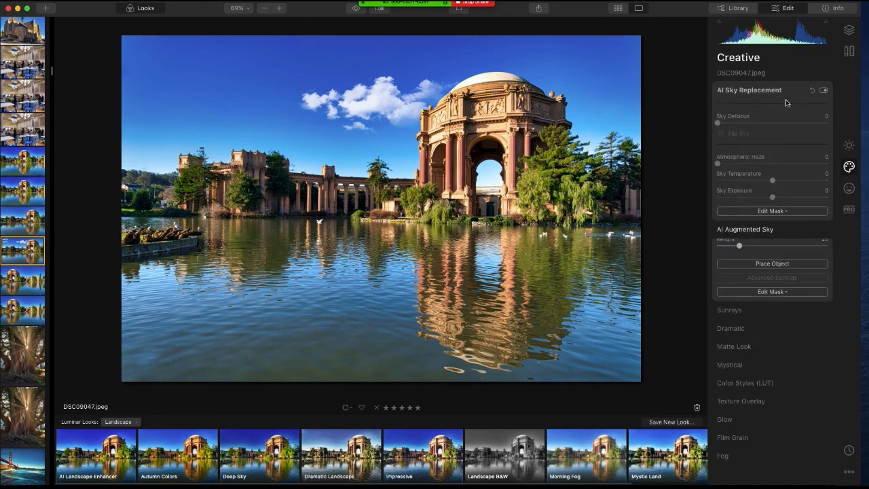
{"action": "left_click", "coordinate": [779, 107]}
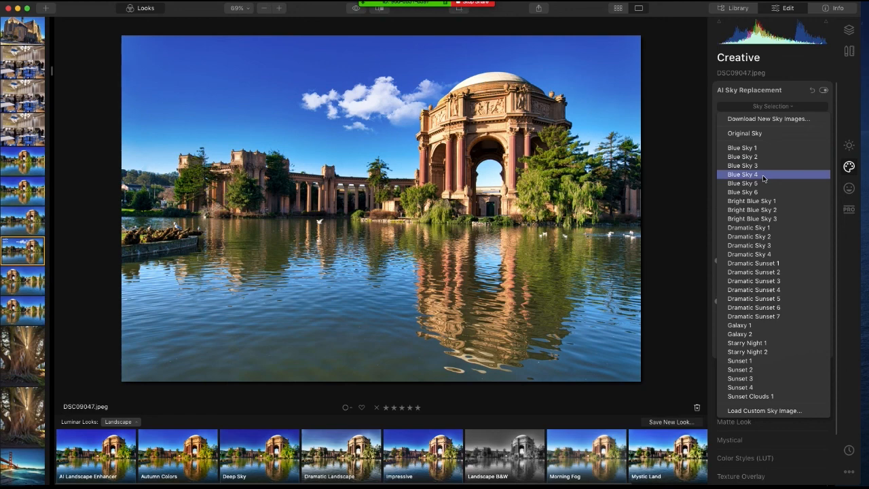
{"action": "left_click", "coordinate": [430, 103]}
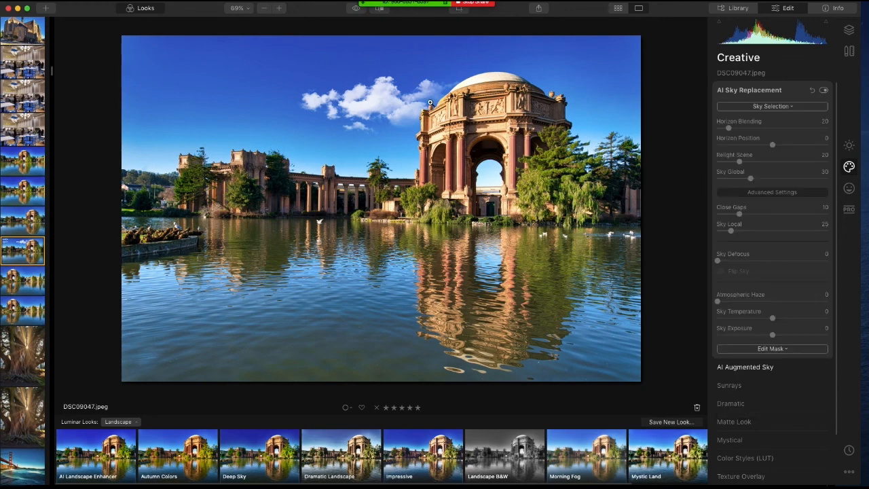
{"action": "left_click", "coordinate": [785, 107]}
{"action": "left_click", "coordinate": [750, 336]}
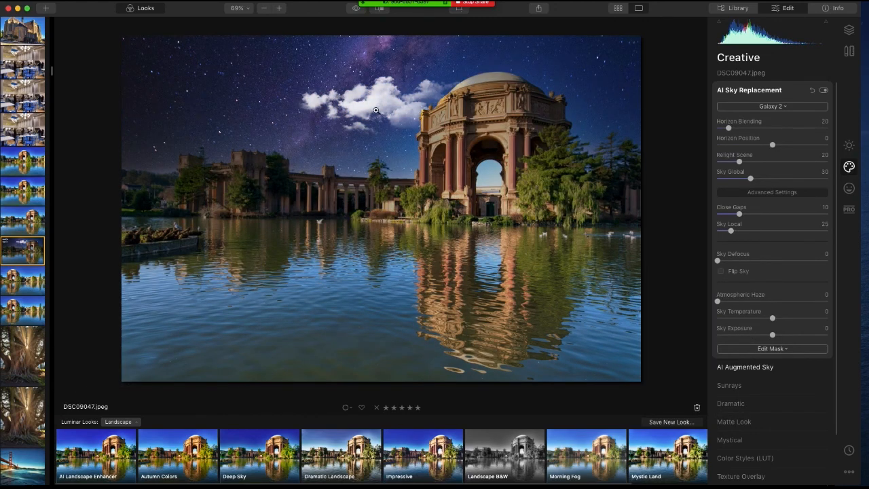
- Try the Blue Sky 1, Blue Sky 3 and Blue Sky 5 replacement skies in turn on the rotunda photo
{"action": "left_click", "coordinate": [771, 107]}
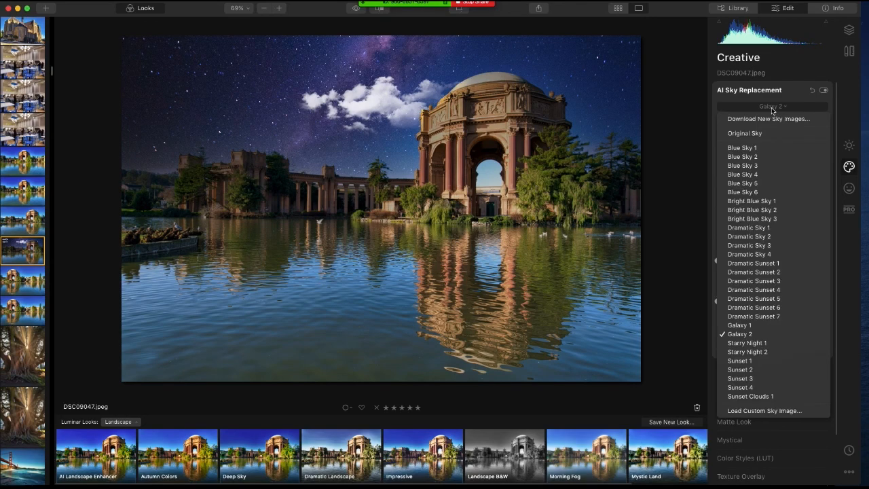
{"action": "left_click", "coordinate": [749, 149]}
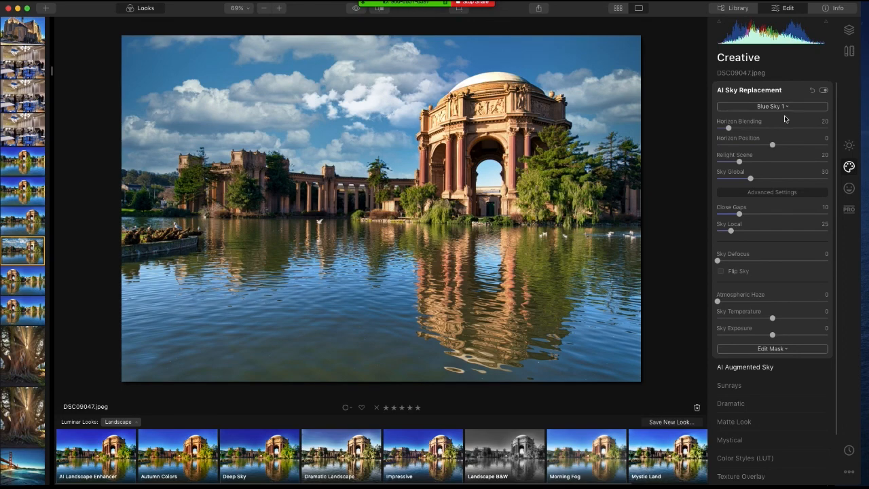
{"action": "left_click", "coordinate": [783, 109]}
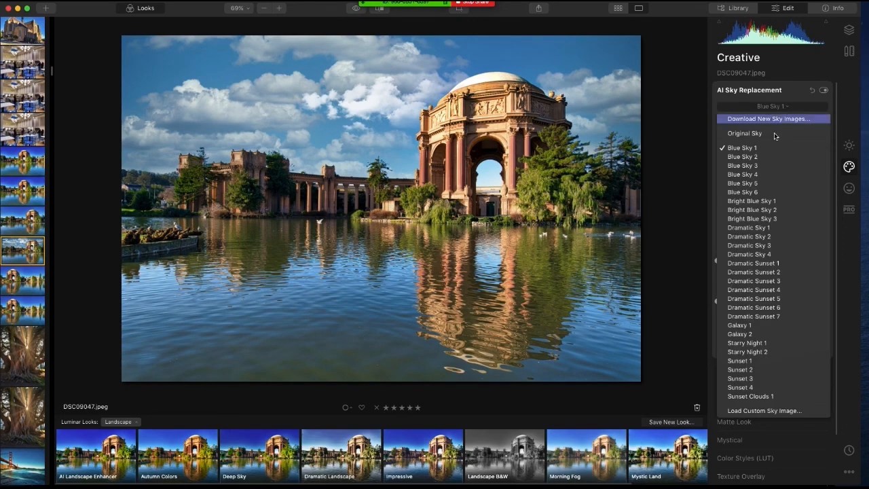
{"action": "left_click", "coordinate": [767, 168]}
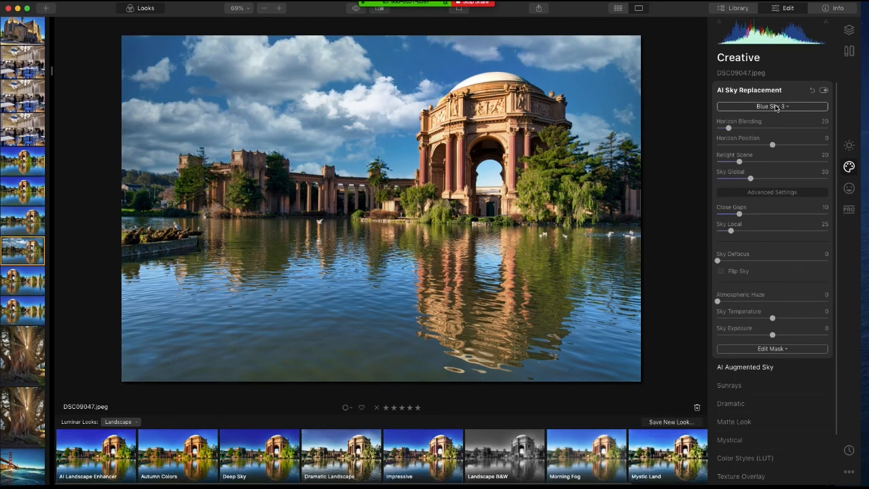
{"action": "left_click", "coordinate": [776, 107]}
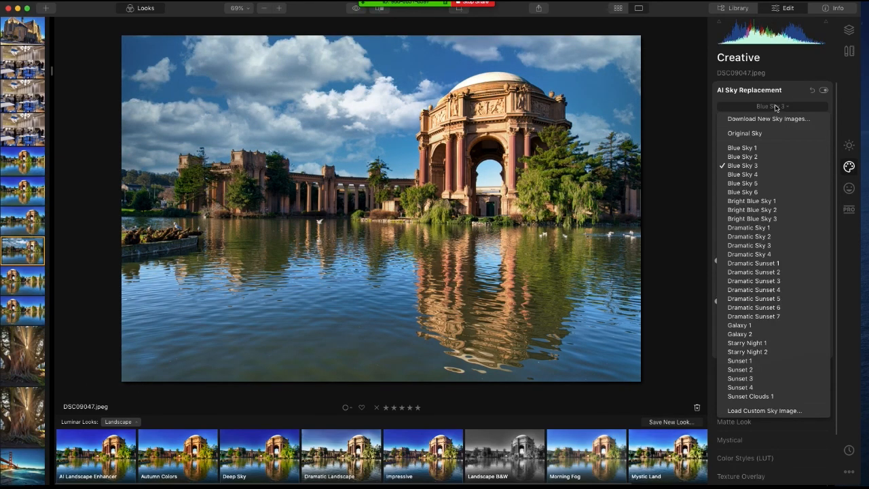
{"action": "left_click", "coordinate": [761, 187]}
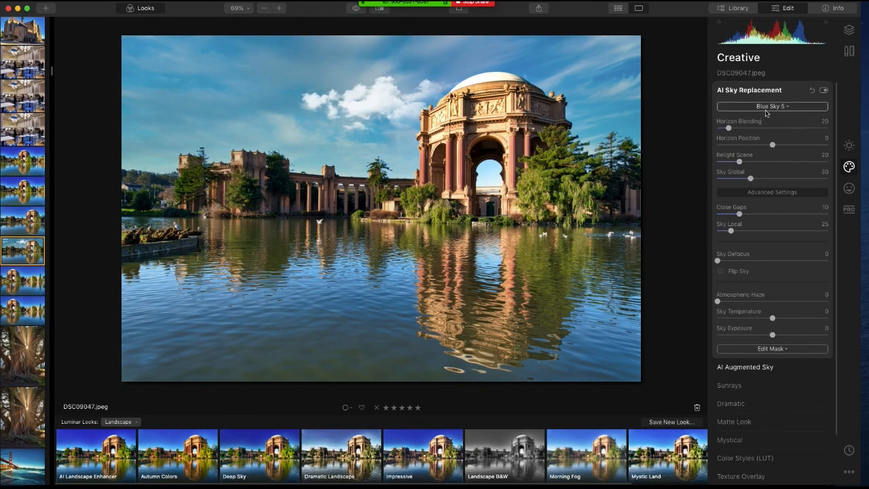
- Set the sky replacement back to Original Sky
{"action": "left_click", "coordinate": [766, 107]}
{"action": "left_click", "coordinate": [750, 124]}
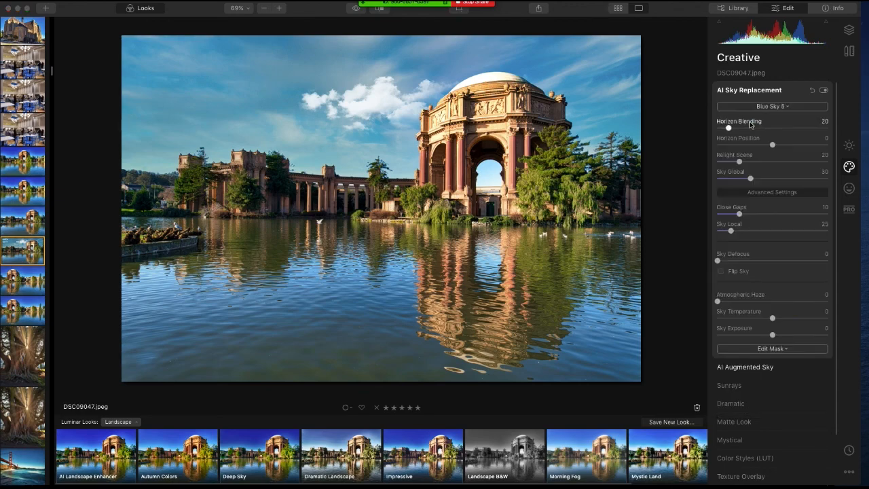
{"action": "left_click", "coordinate": [785, 107]}
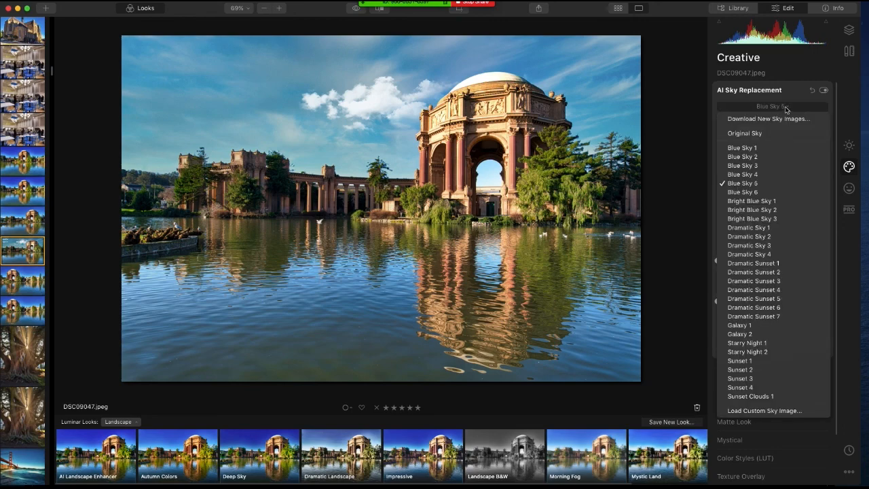
{"action": "left_click", "coordinate": [769, 133]}
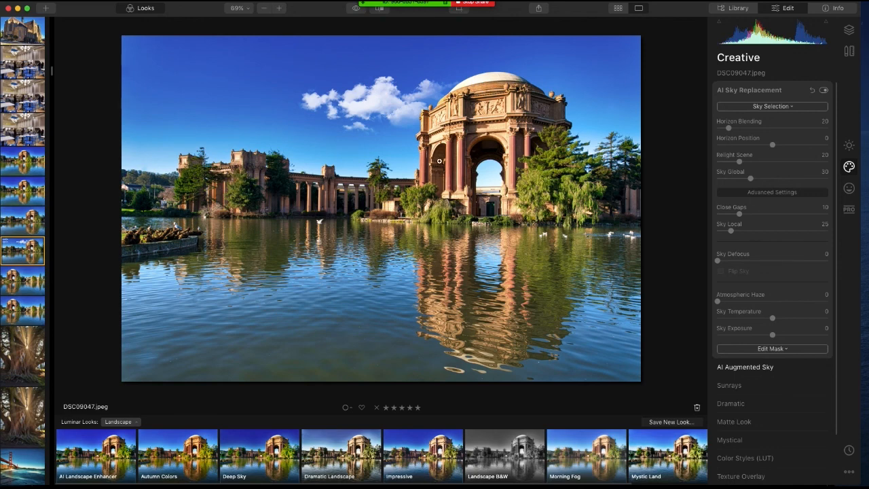
- Close the AI Sky Replacement settings and apply the Landscape B&W Look to the rotunda photo
{"action": "left_click", "coordinate": [767, 89]}
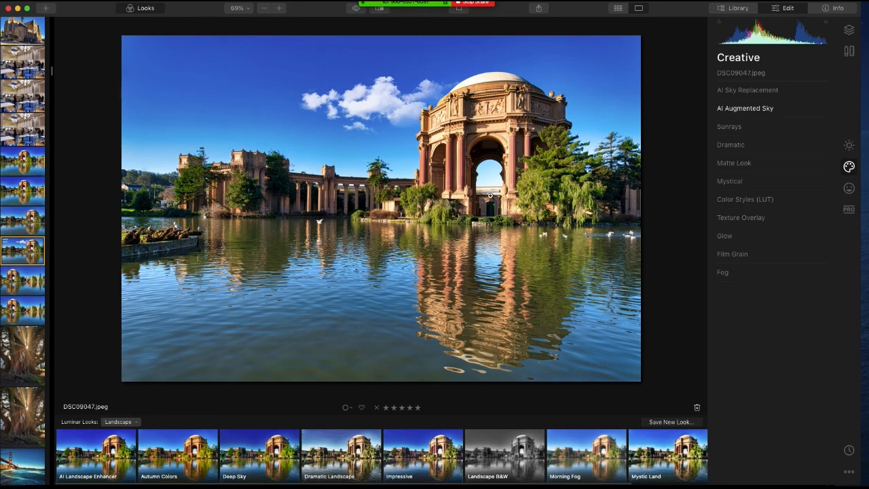
{"action": "left_click", "coordinate": [527, 447]}
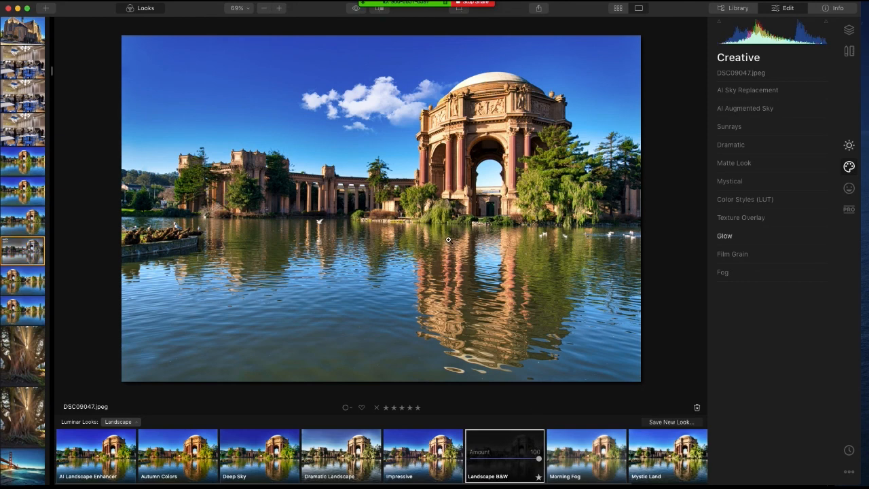
- Try the Clouds 4 object in the black-and-white photo's sky with AI Augmented Sky, and replace it with Clouds 1
{"action": "left_click", "coordinate": [781, 109]}
{"action": "left_click", "coordinate": [786, 124]}
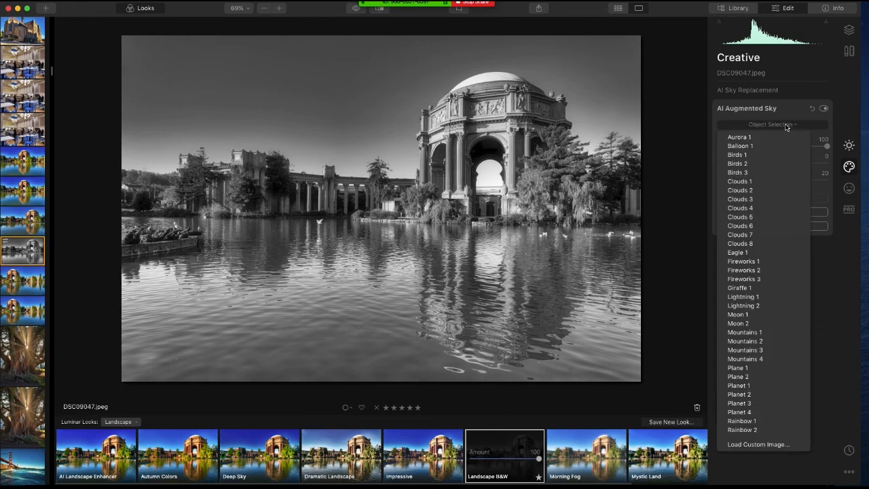
{"action": "left_click", "coordinate": [763, 207]}
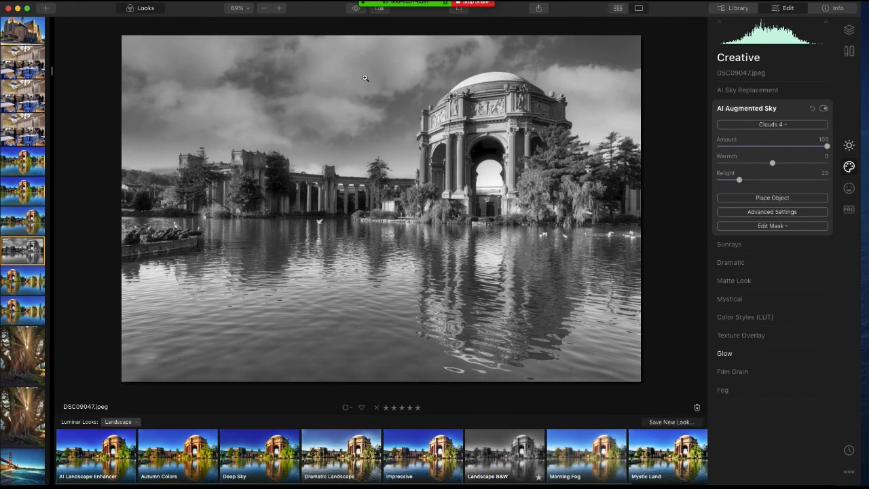
{"action": "left_click", "coordinate": [765, 126]}
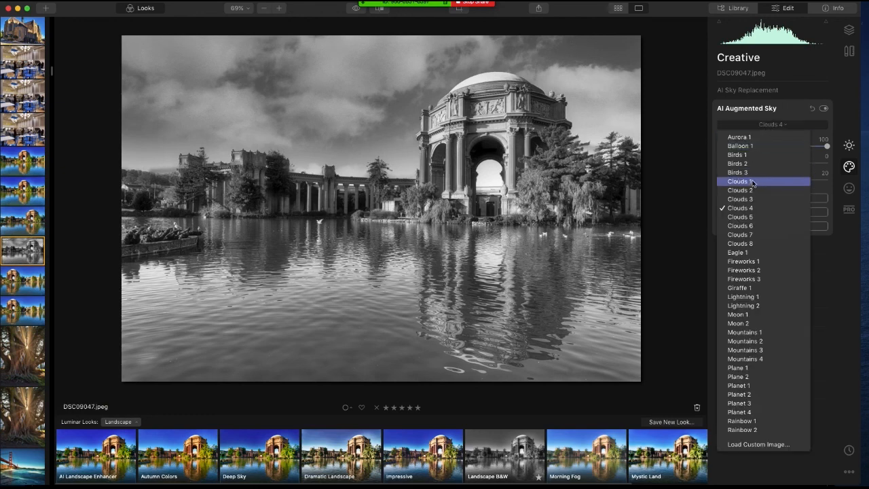
{"action": "left_click", "coordinate": [749, 181]}
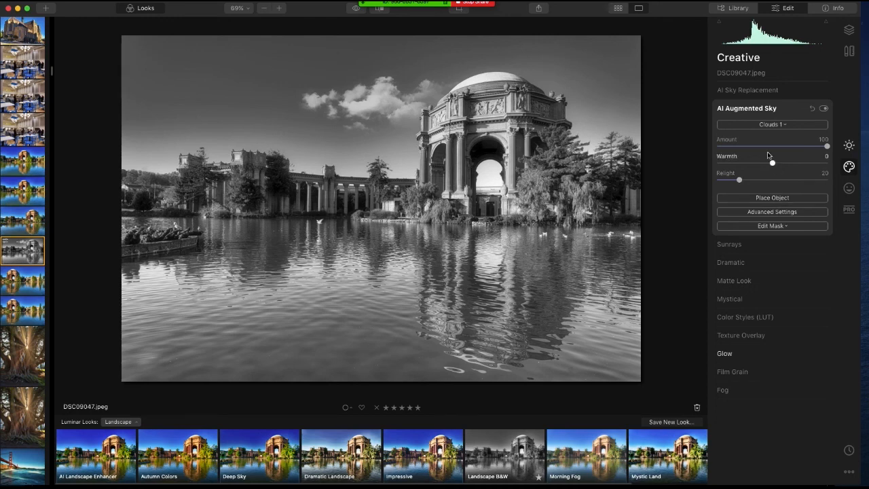
{"action": "left_click", "coordinate": [758, 109]}
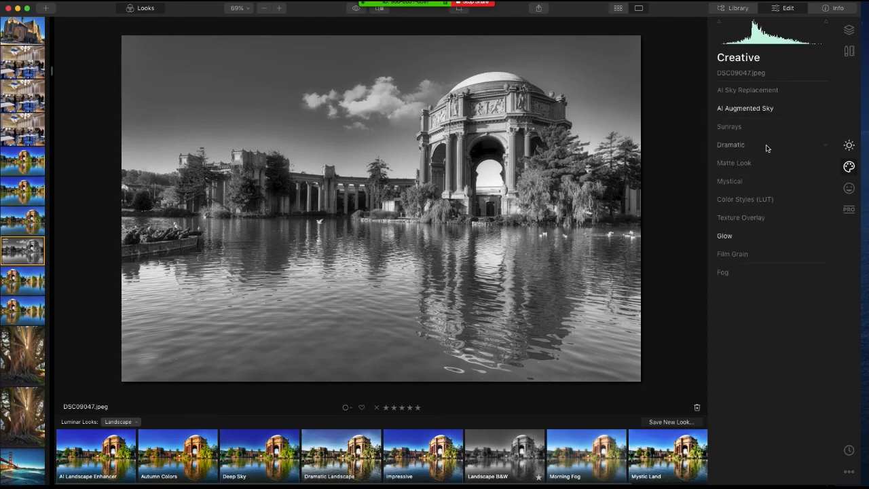